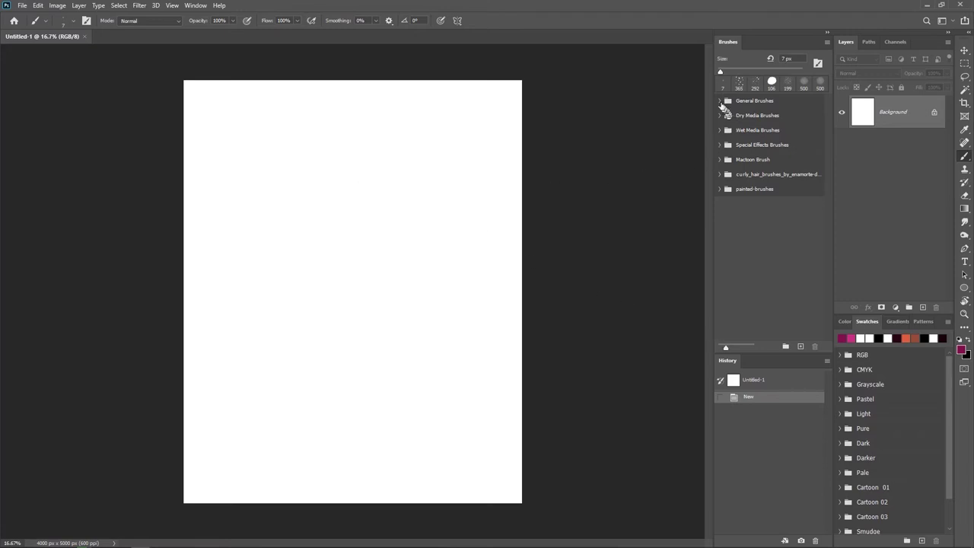
Choose the Hard Round Pressure Size brush from General Brushes and swap the foreground colour to black
{"action": "left_click", "coordinate": [719, 102]}
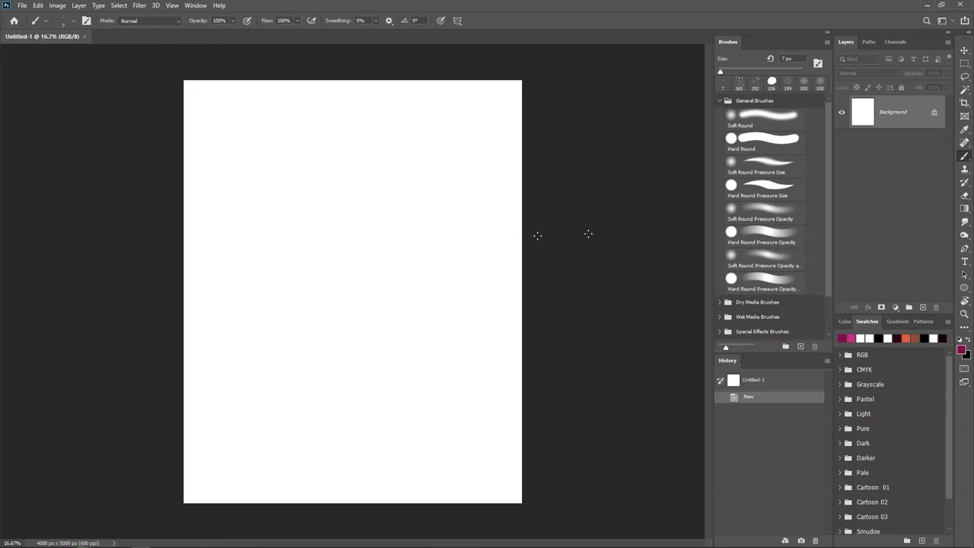
{"action": "left_click", "coordinate": [761, 191]}
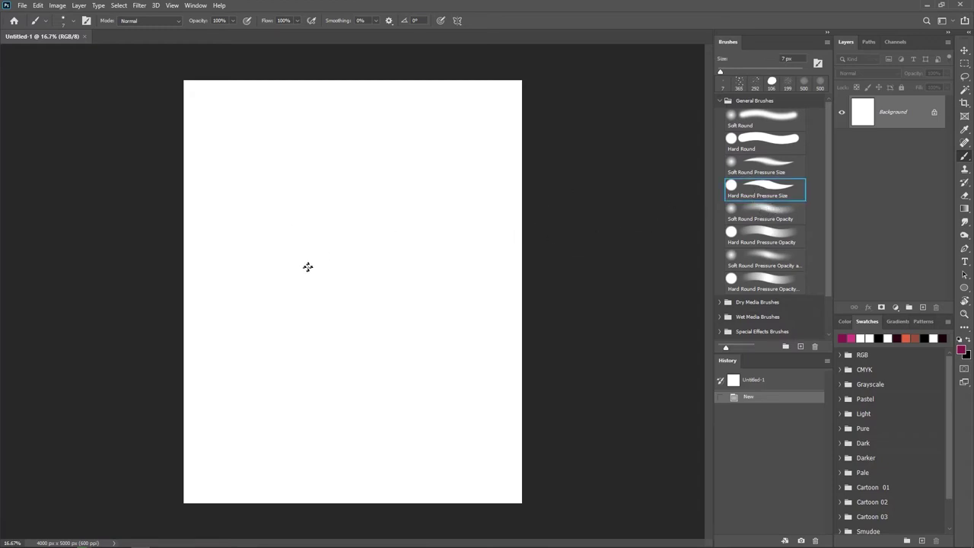
{"action": "key", "text": "x"}
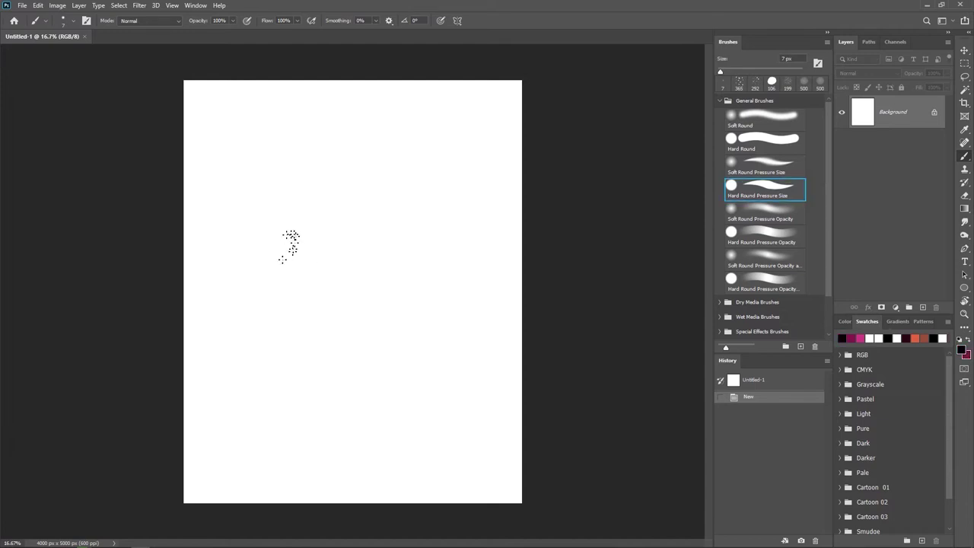
Enlarge the brush to 40 px, testing it with black zigzag strokes on the canvas and undoing them
{"action": "mouse_move", "coordinate": [265, 270]}
{"action": "left_mouse_down"}
{"action": "mouse_move", "coordinate": [336, 230]}
{"action": "mouse_move", "coordinate": [364, 267]}
{"action": "mouse_move", "coordinate": [392, 199]}
{"action": "mouse_move", "coordinate": [397, 352]}
{"action": "left_mouse_up"}
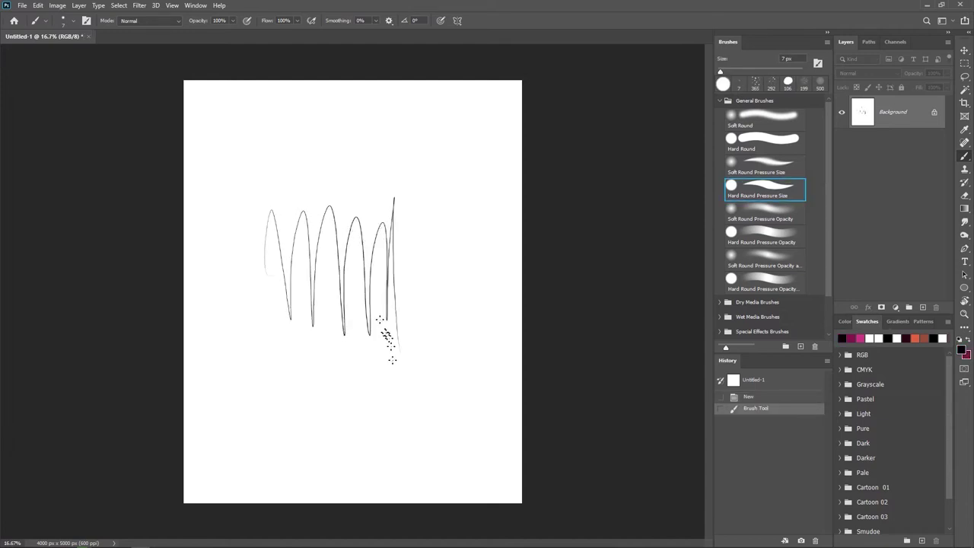
{"action": "key", "text": "ctrl+z"}
{"action": "key", "text": "bracketright"}
{"action": "key", "text": "bracketright"}
{"action": "key", "text": "bracketright"}
{"action": "key", "text": "bracketright"}
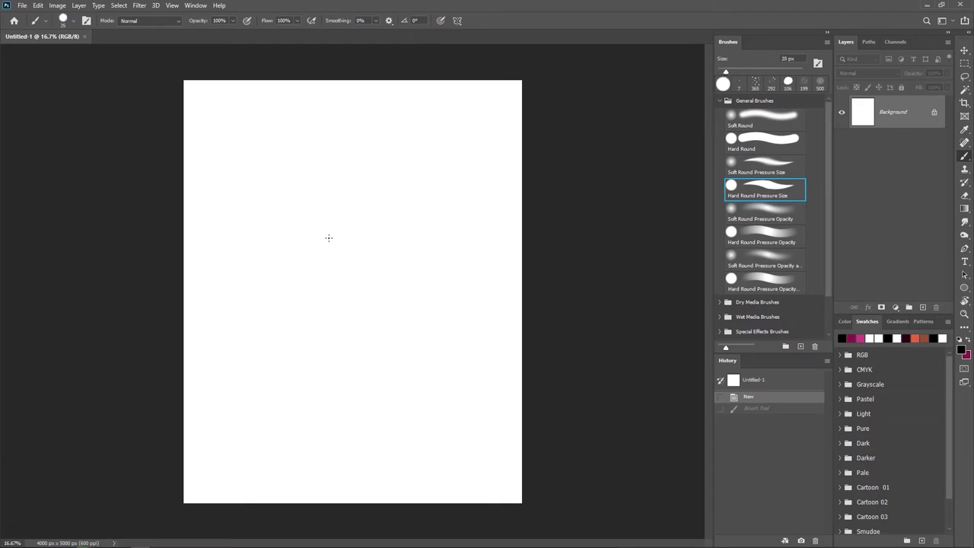
{"action": "mouse_move", "coordinate": [265, 177]}
{"action": "left_mouse_down"}
{"action": "mouse_move", "coordinate": [281, 274]}
{"action": "mouse_move", "coordinate": [323, 228]}
{"action": "mouse_move", "coordinate": [366, 228]}
{"action": "mouse_move", "coordinate": [387, 318]}
{"action": "left_mouse_up"}
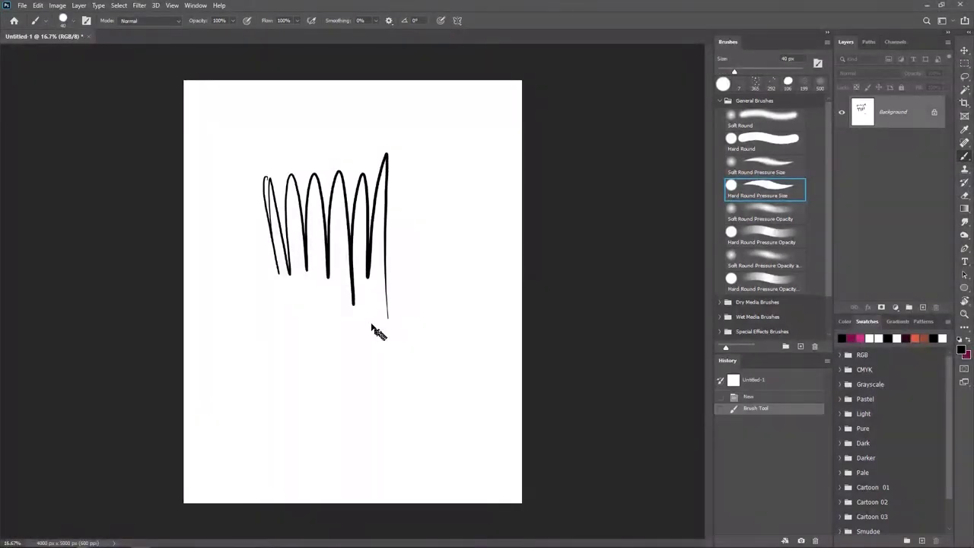
{"action": "key", "text": "ctrl+z"}
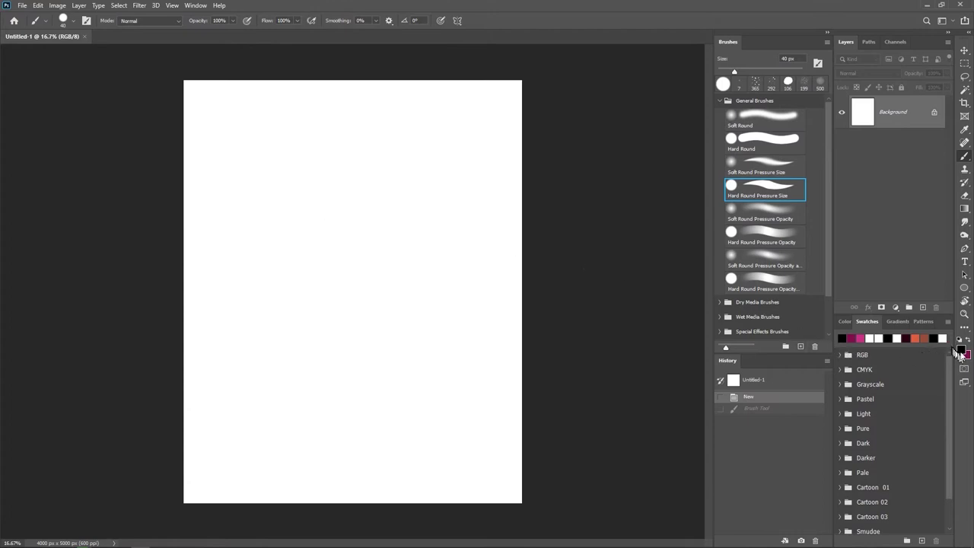
Set the foreground colour to grey 808080 and return to the Brush tool
{"action": "left_click", "coordinate": [960, 348]}
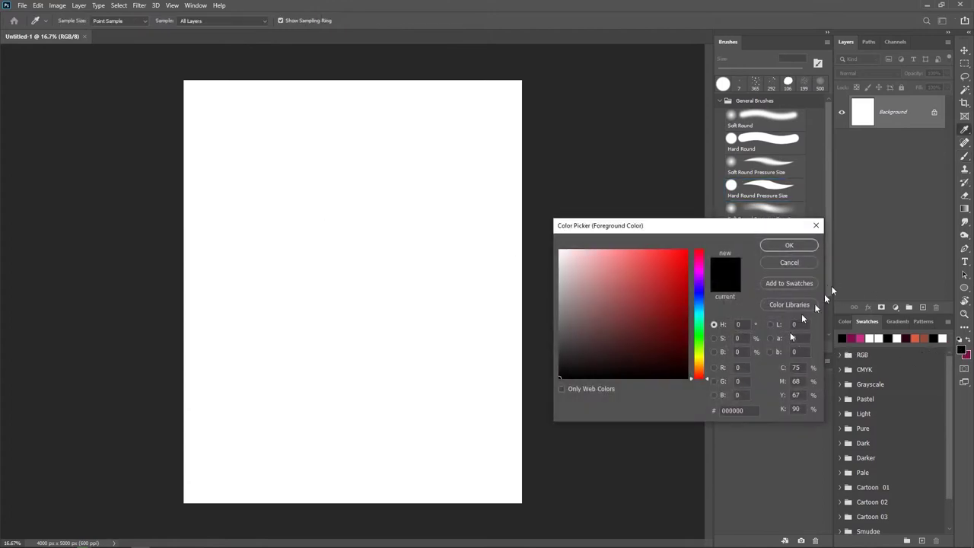
{"action": "double_click", "coordinate": [734, 410]}
{"action": "type", "text": "808080"}
{"action": "key", "text": "Return"}
{"action": "key", "text": "b"}
Test the grey brush with zigzag strokes across the middle of the canvas and undo them
{"action": "mouse_move", "coordinate": [284, 200]}
{"action": "left_mouse_down"}
{"action": "mouse_move", "coordinate": [330, 221]}
{"action": "mouse_move", "coordinate": [366, 326]}
{"action": "mouse_move", "coordinate": [381, 331]}
{"action": "left_mouse_up"}
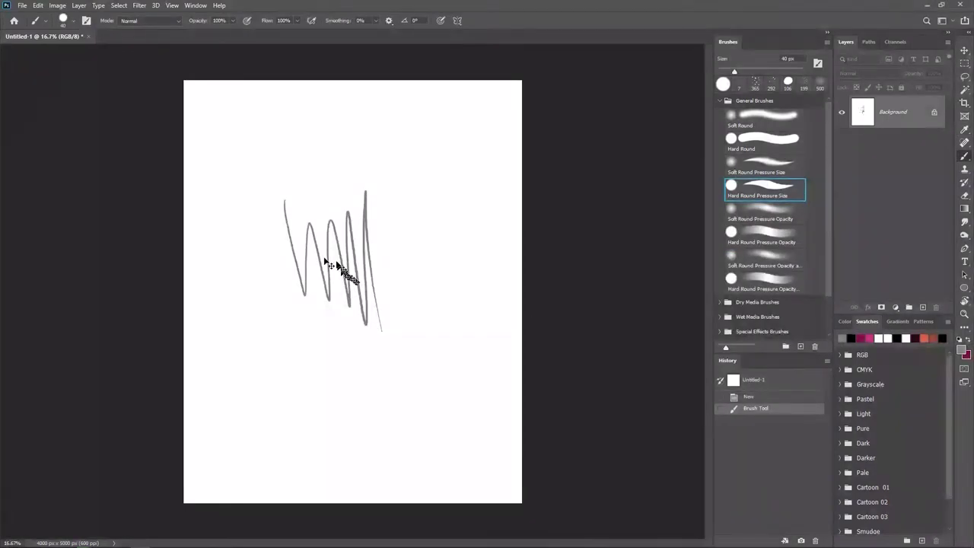
{"action": "key", "text": "ctrl+z"}
{"action": "mouse_move", "coordinate": [257, 219]}
{"action": "left_mouse_down"}
{"action": "mouse_move", "coordinate": [256, 258]}
{"action": "mouse_move", "coordinate": [303, 207]}
{"action": "mouse_move", "coordinate": [371, 260]}
{"action": "mouse_move", "coordinate": [404, 214]}
{"action": "mouse_move", "coordinate": [379, 270]}
{"action": "left_mouse_up"}
{"action": "mouse_move", "coordinate": [340, 221]}
{"action": "left_mouse_down"}
{"action": "mouse_move", "coordinate": [404, 223]}
{"action": "mouse_move", "coordinate": [427, 252]}
{"action": "mouse_move", "coordinate": [438, 224]}
{"action": "mouse_move", "coordinate": [420, 297]}
{"action": "left_mouse_up"}
{"action": "key", "text": "ctrl+z"}
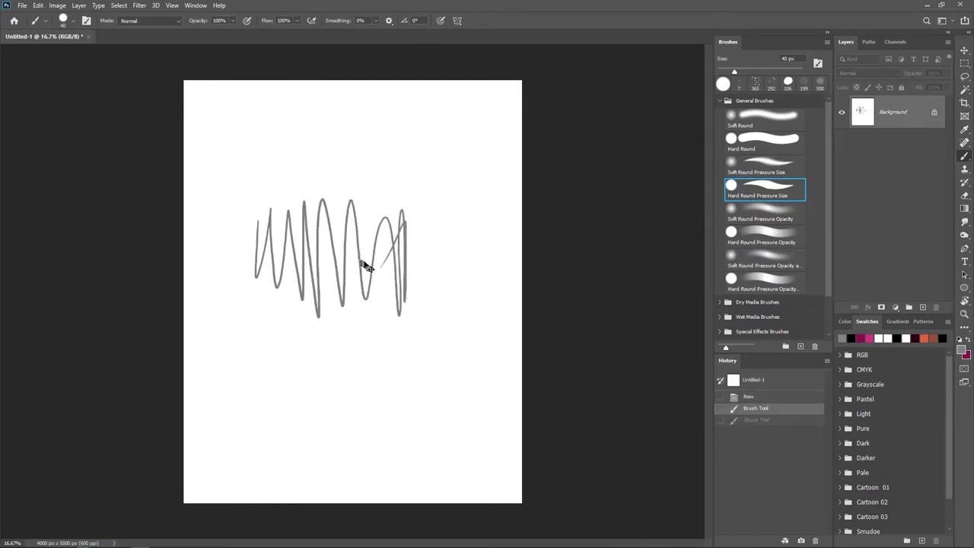
{"action": "key", "text": "ctrl+z"}
Paint three groups of grey zigzags side by side at closer range to check line thickness, and undo them all
{"action": "left_click_drag", "start_coordinate": [337, 280], "coordinate": [352, 283]}
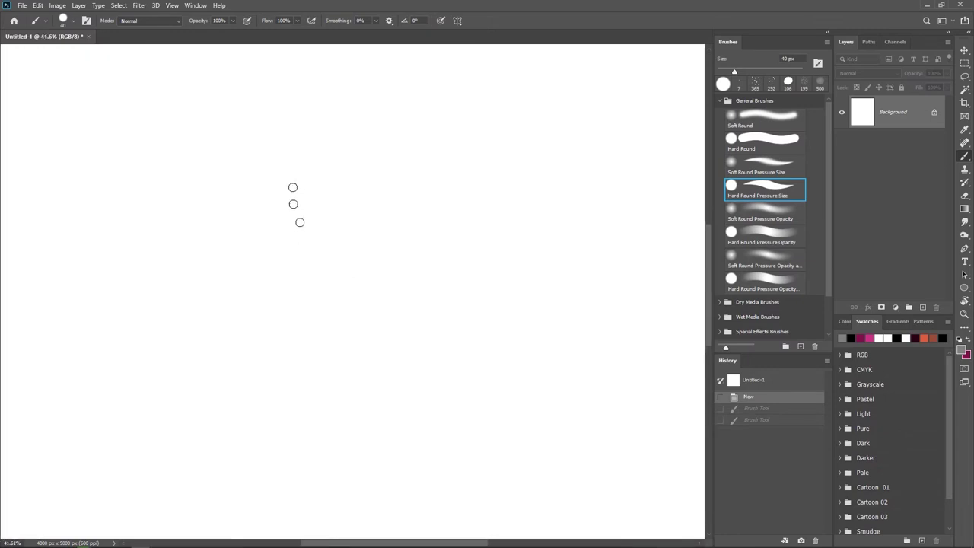
{"action": "mouse_move", "coordinate": [293, 183]}
{"action": "left_mouse_down"}
{"action": "mouse_move", "coordinate": [352, 194]}
{"action": "mouse_move", "coordinate": [388, 341]}
{"action": "mouse_move", "coordinate": [424, 319]}
{"action": "left_mouse_up"}
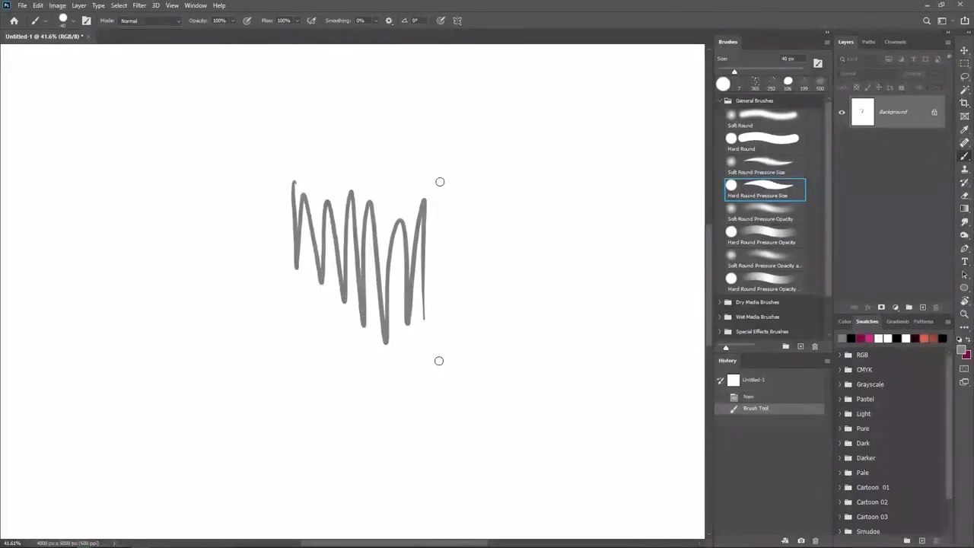
{"action": "mouse_move", "coordinate": [439, 180]}
{"action": "left_mouse_down"}
{"action": "mouse_move", "coordinate": [449, 320]}
{"action": "mouse_move", "coordinate": [471, 297]}
{"action": "left_mouse_up"}
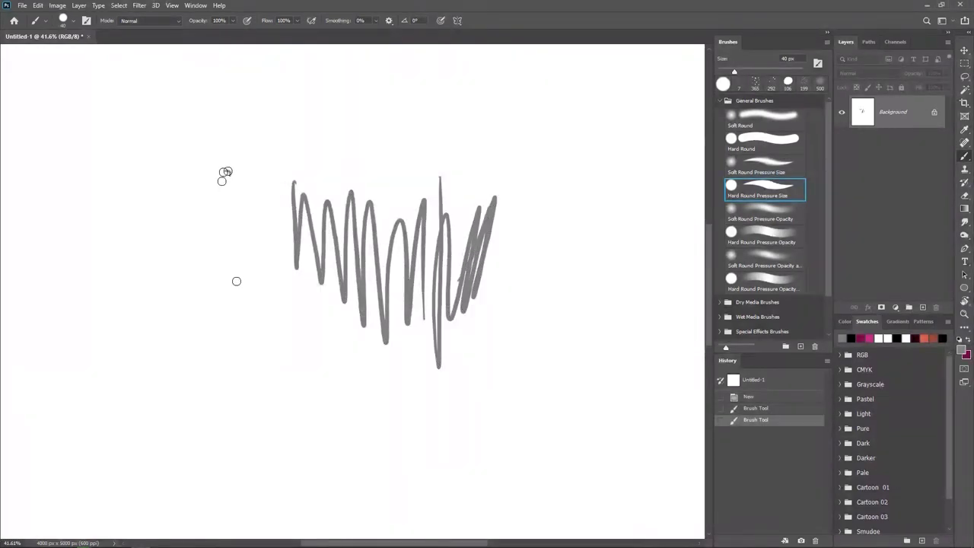
{"action": "left_click_drag", "start_coordinate": [222, 172], "coordinate": [312, 320]}
{"action": "key", "text": "ctrl+z"}
{"action": "key", "text": "ctrl+z"}
{"action": "key", "text": "ctrl+z"}
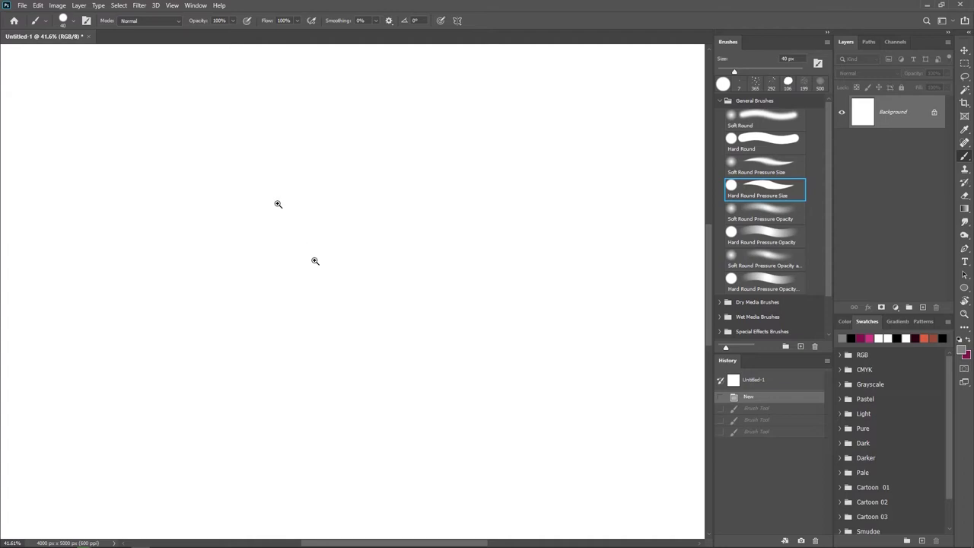
{"action": "mouse_move", "coordinate": [413, 311]}
{"action": "left_mouse_down"}
{"action": "mouse_move", "coordinate": [381, 317]}
{"action": "mouse_move", "coordinate": [391, 317]}
{"action": "mouse_move", "coordinate": [385, 304]}
{"action": "left_mouse_up"}
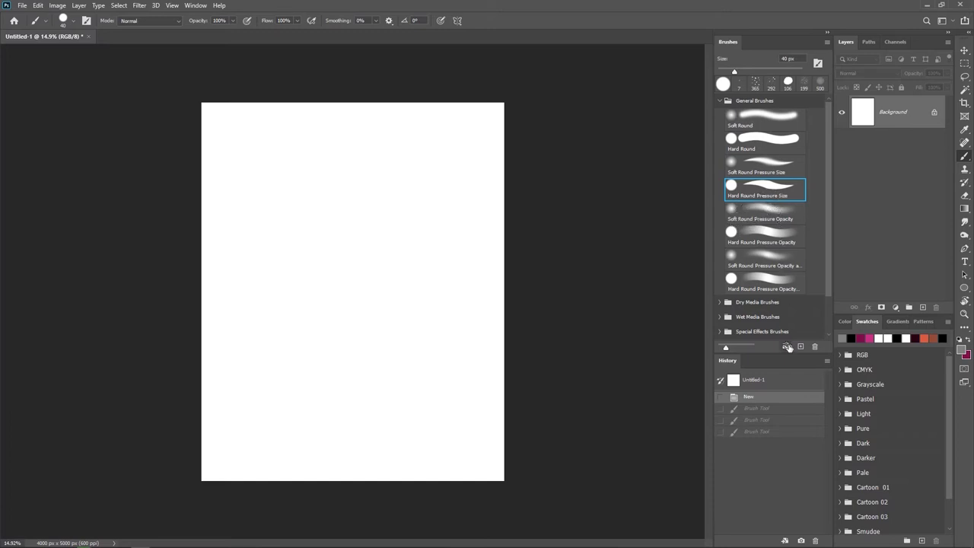
Open the Brush Settings, place them beside the canvas and display the Shape Dynamics options
{"action": "mouse_move", "coordinate": [772, 192]}
{"action": "left_mouse_down"}
{"action": "mouse_move", "coordinate": [804, 337]}
{"action": "mouse_move", "coordinate": [793, 299]}
{"action": "left_mouse_up"}
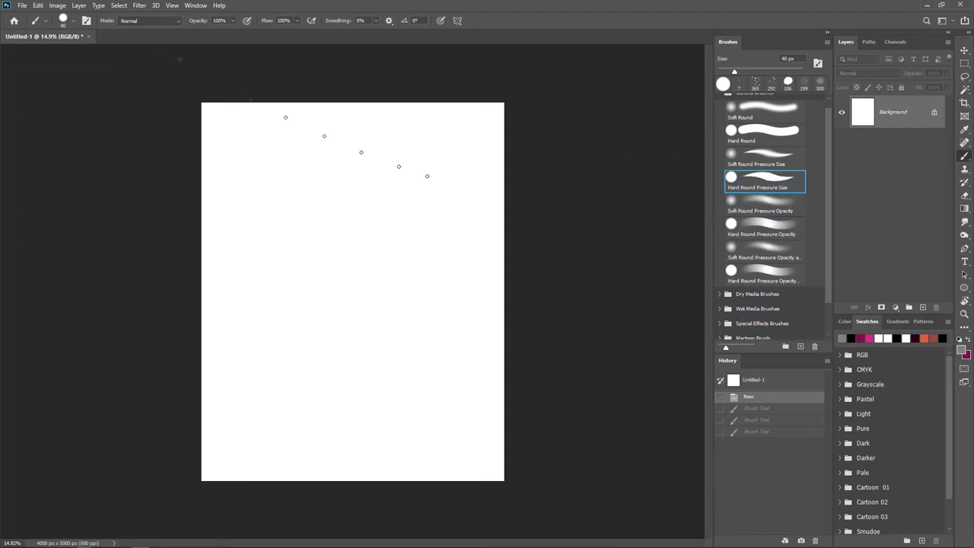
{"action": "left_click", "coordinate": [196, 6]}
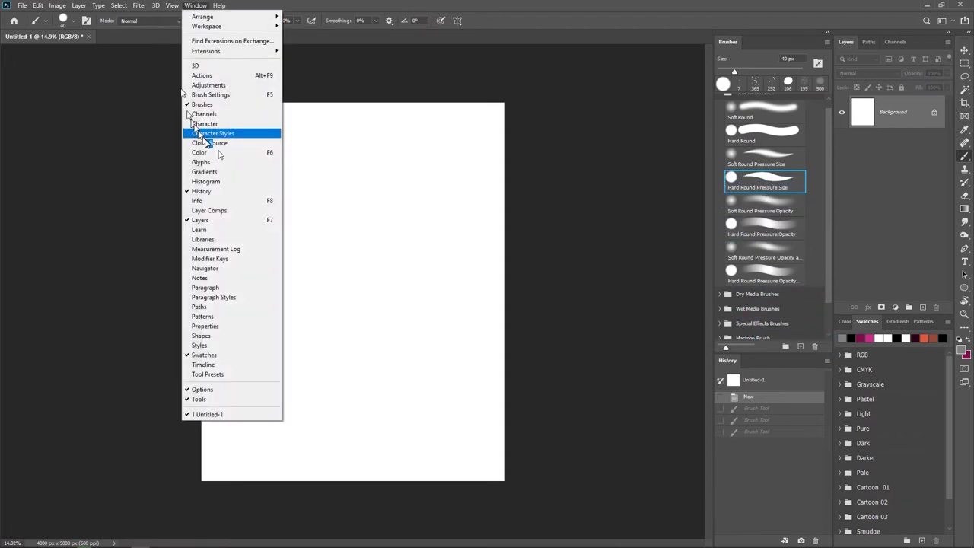
{"action": "left_click", "coordinate": [218, 99]}
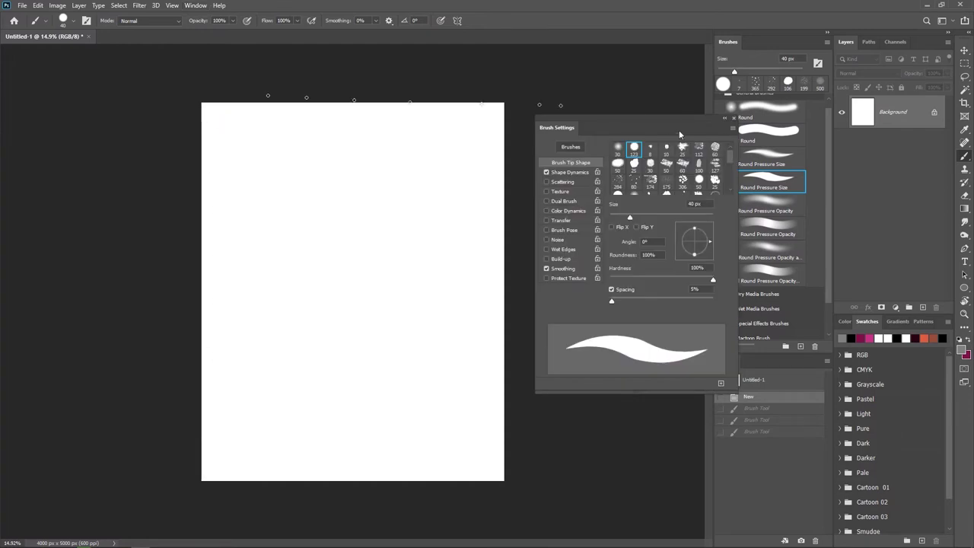
{"action": "mouse_move", "coordinate": [678, 130]}
{"action": "left_mouse_down"}
{"action": "mouse_move", "coordinate": [651, 139]}
{"action": "mouse_move", "coordinate": [144, 98]}
{"action": "mouse_move", "coordinate": [159, 84]}
{"action": "mouse_move", "coordinate": [644, 108]}
{"action": "left_mouse_up"}
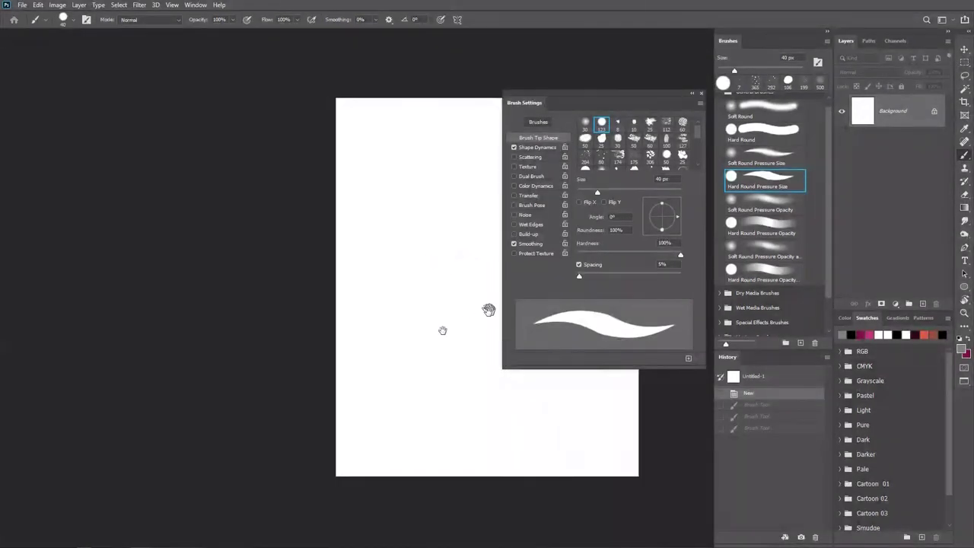
{"action": "mouse_move", "coordinate": [488, 310]}
{"action": "left_mouse_down"}
{"action": "mouse_move", "coordinate": [360, 298]}
{"action": "mouse_move", "coordinate": [304, 281]}
{"action": "mouse_move", "coordinate": [315, 282]}
{"action": "left_mouse_up"}
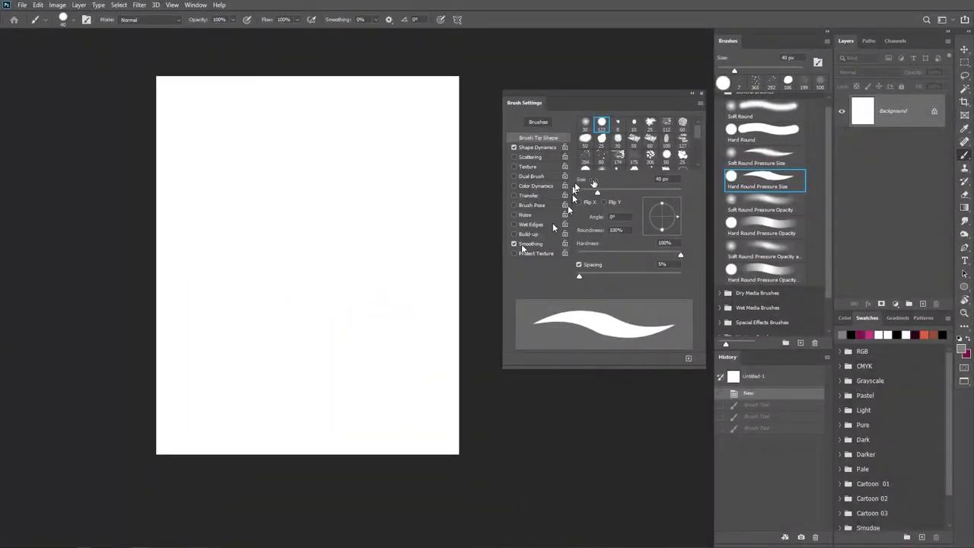
{"action": "left_click_drag", "start_coordinate": [640, 98], "coordinate": [631, 91]}
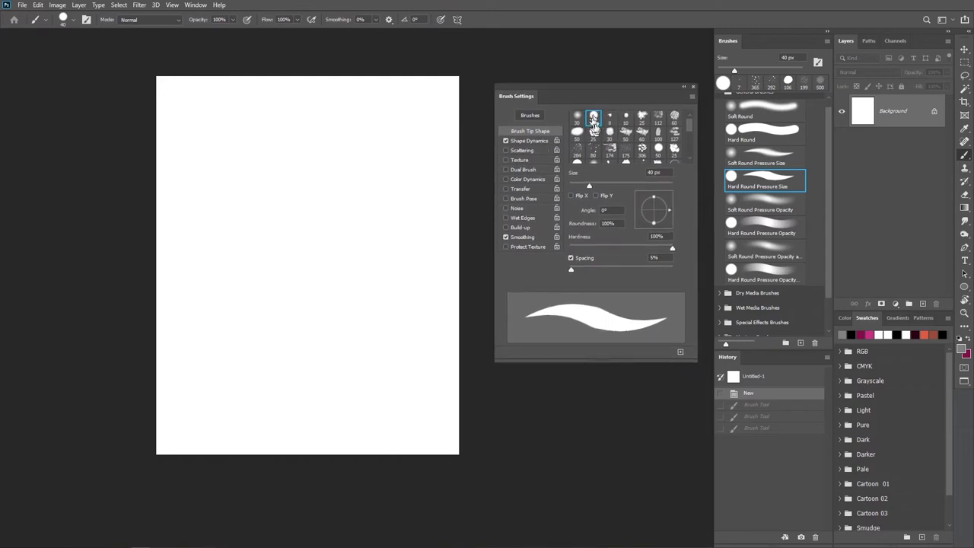
{"action": "left_click", "coordinate": [527, 140]}
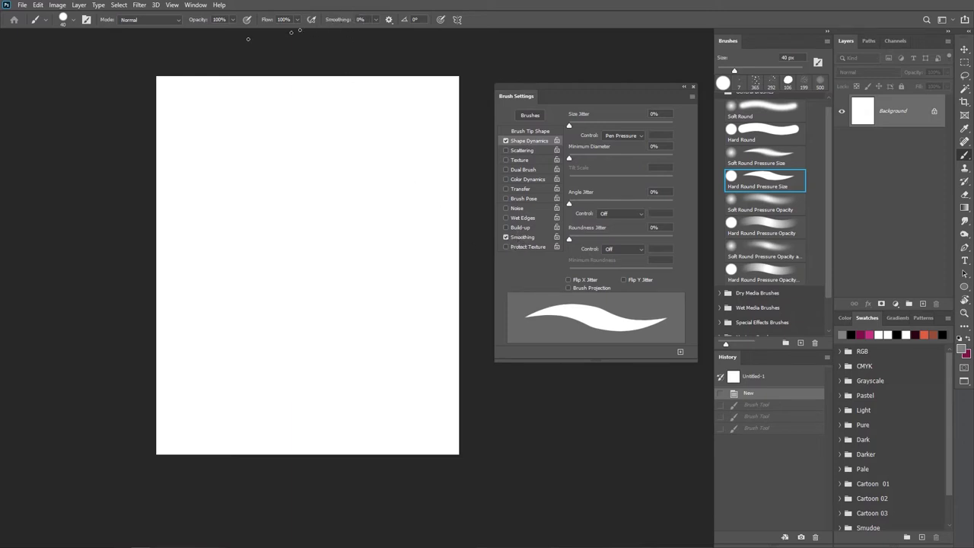
Test the pen-pressure size control with large diagonal zigzags on the canvas and undo them
{"action": "mouse_move", "coordinate": [282, 180]}
{"action": "left_mouse_down"}
{"action": "mouse_move", "coordinate": [286, 253]}
{"action": "mouse_move", "coordinate": [304, 180]}
{"action": "mouse_move", "coordinate": [326, 266]}
{"action": "mouse_move", "coordinate": [343, 224]}
{"action": "mouse_move", "coordinate": [355, 298]}
{"action": "left_mouse_up"}
{"action": "key", "text": "ctrl+z"}
{"action": "mouse_move", "coordinate": [232, 138]}
{"action": "left_mouse_down"}
{"action": "mouse_move", "coordinate": [238, 234]}
{"action": "mouse_move", "coordinate": [242, 221]}
{"action": "mouse_move", "coordinate": [289, 270]}
{"action": "mouse_move", "coordinate": [292, 302]}
{"action": "left_mouse_up"}
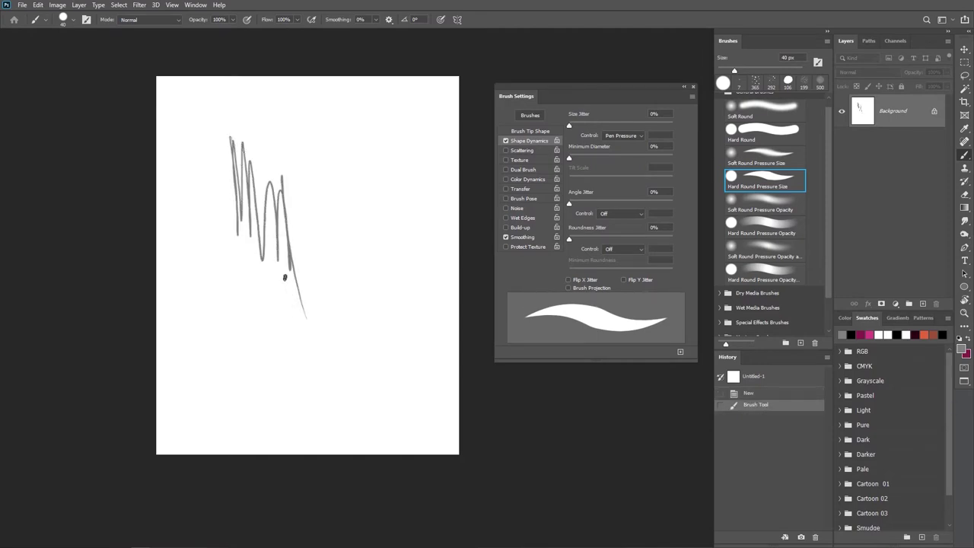
{"action": "key", "text": "ctrl+z"}
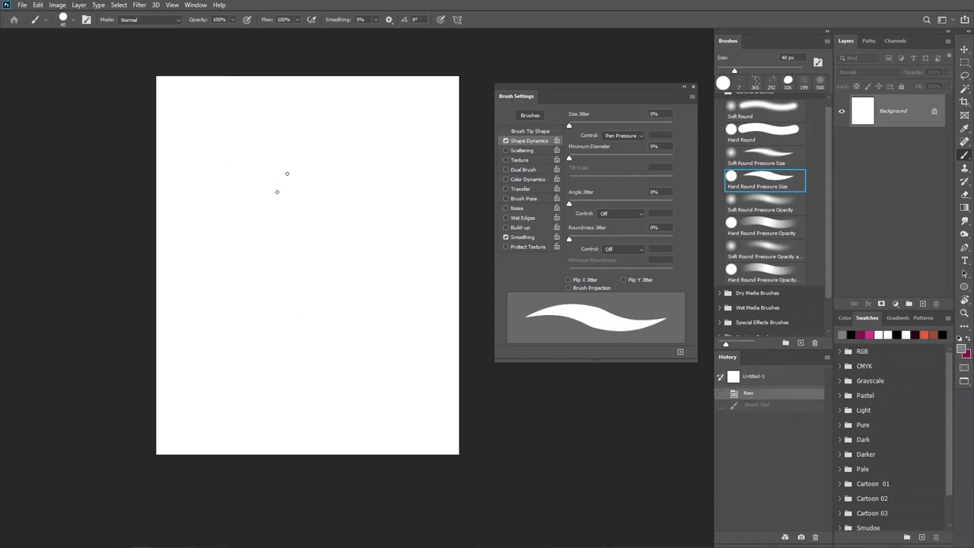
Sketch a few small, light strokes and loops in the upper part of the canvas and undo them
{"action": "left_click_drag", "start_coordinate": [269, 202], "coordinate": [271, 204]}
{"action": "left_click_drag", "start_coordinate": [268, 151], "coordinate": [283, 195]}
{"action": "mouse_move", "coordinate": [266, 152]}
{"action": "left_mouse_down"}
{"action": "mouse_move", "coordinate": [283, 199]}
{"action": "mouse_move", "coordinate": [285, 164]}
{"action": "mouse_move", "coordinate": [267, 140]}
{"action": "left_mouse_up"}
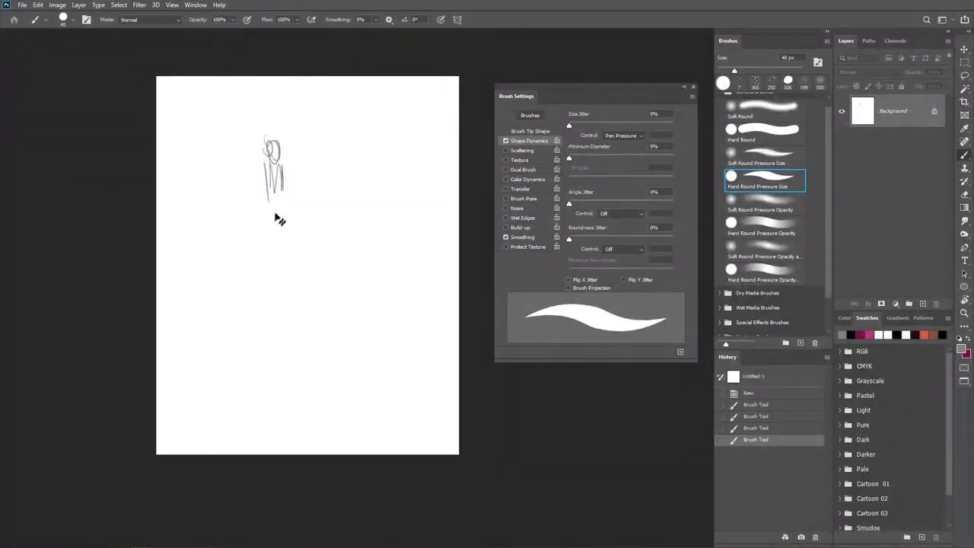
{"action": "key", "text": "ctrl+z"}
{"action": "key", "text": "ctrl+z"}
{"action": "key", "text": "ctrl+z"}
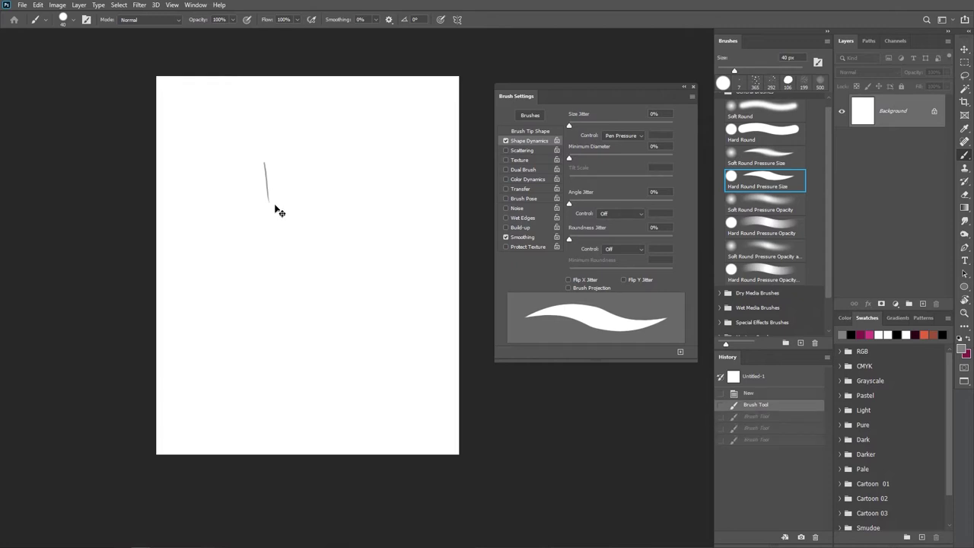
{"action": "key", "text": "ctrl+z"}
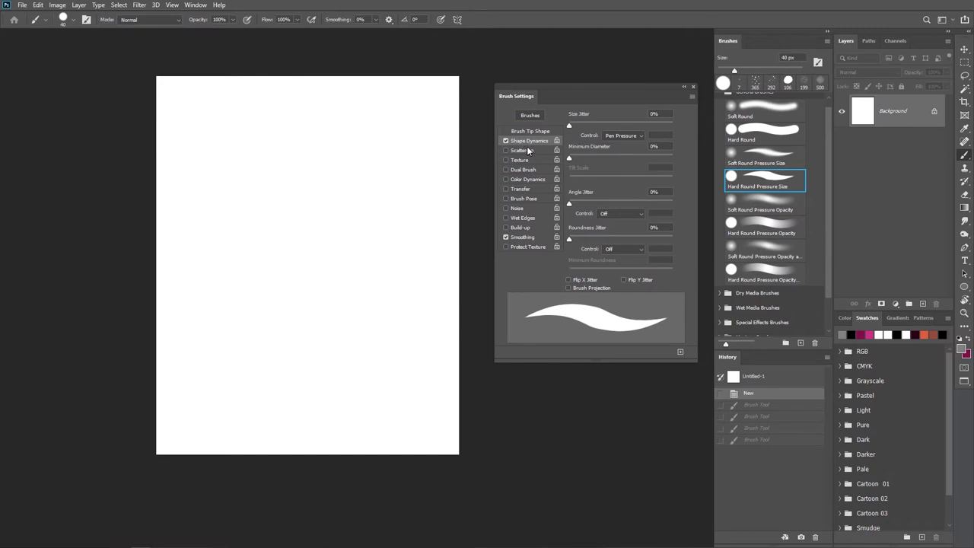
Enable Transfer for the brush and set the Opacity Jitter control to Pen Pressure
{"action": "left_click", "coordinate": [523, 188]}
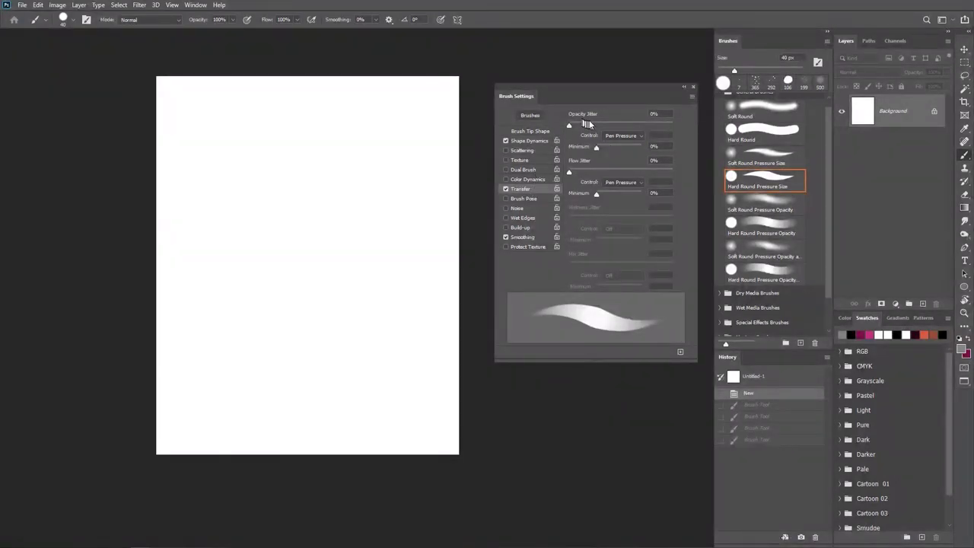
{"action": "left_click", "coordinate": [624, 136]}
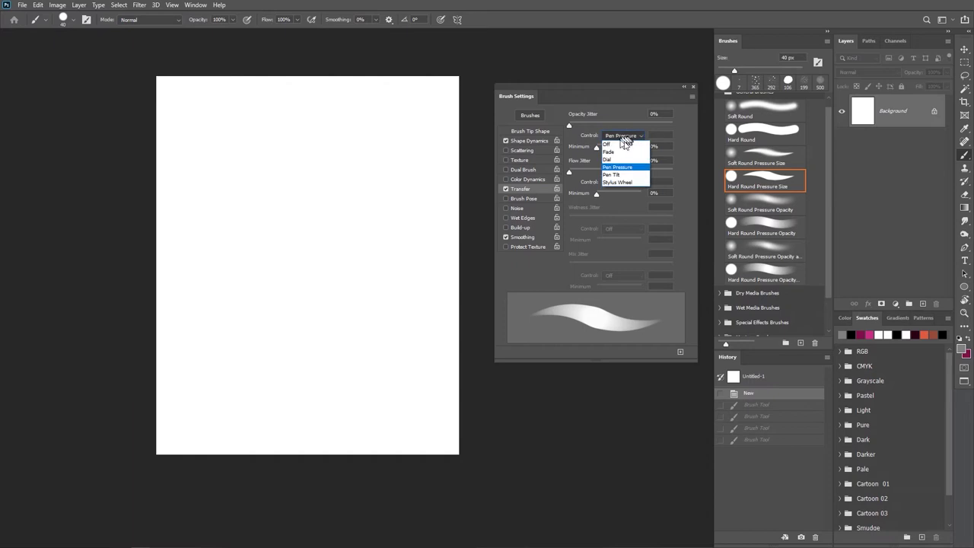
{"action": "left_click", "coordinate": [620, 169]}
Scribble overlapping zigzag strokes across the canvas to test how pen pressure varies the opacity
{"action": "mouse_move", "coordinate": [251, 174]}
{"action": "left_mouse_down"}
{"action": "mouse_move", "coordinate": [276, 264]}
{"action": "mouse_move", "coordinate": [289, 195]}
{"action": "mouse_move", "coordinate": [311, 178]}
{"action": "mouse_move", "coordinate": [321, 201]}
{"action": "mouse_move", "coordinate": [339, 329]}
{"action": "left_mouse_up"}
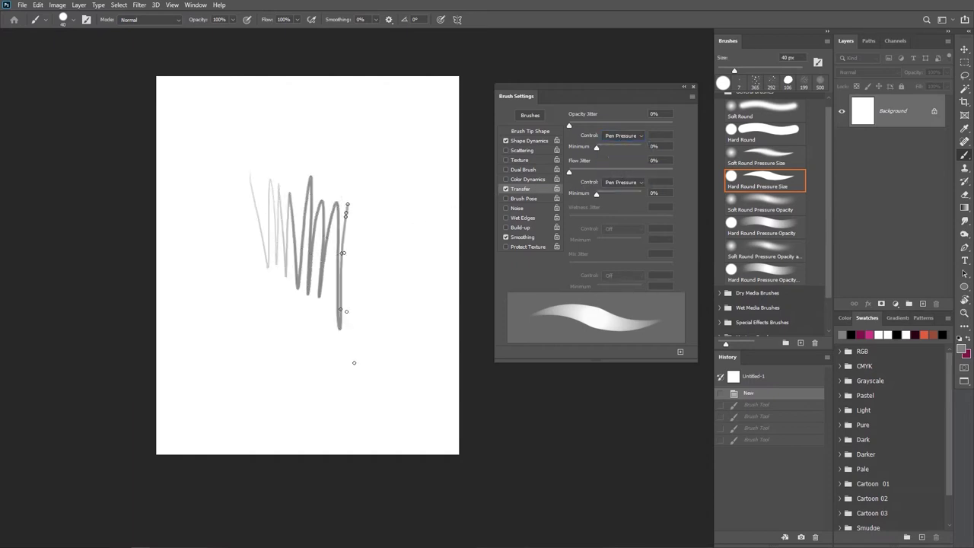
{"action": "mouse_move", "coordinate": [342, 161]}
{"action": "left_mouse_down"}
{"action": "mouse_move", "coordinate": [358, 295]}
{"action": "mouse_move", "coordinate": [376, 206]}
{"action": "mouse_move", "coordinate": [391, 339]}
{"action": "left_mouse_up"}
{"action": "mouse_move", "coordinate": [240, 278]}
{"action": "left_mouse_down"}
{"action": "mouse_move", "coordinate": [272, 280]}
{"action": "mouse_move", "coordinate": [284, 310]}
{"action": "mouse_move", "coordinate": [299, 317]}
{"action": "mouse_move", "coordinate": [297, 194]}
{"action": "left_mouse_up"}
{"action": "mouse_move", "coordinate": [258, 301]}
{"action": "left_mouse_down"}
{"action": "mouse_move", "coordinate": [229, 319]}
{"action": "mouse_move", "coordinate": [231, 251]}
{"action": "mouse_move", "coordinate": [266, 320]}
{"action": "mouse_move", "coordinate": [290, 327]}
{"action": "mouse_move", "coordinate": [318, 251]}
{"action": "mouse_move", "coordinate": [341, 255]}
{"action": "left_mouse_up"}
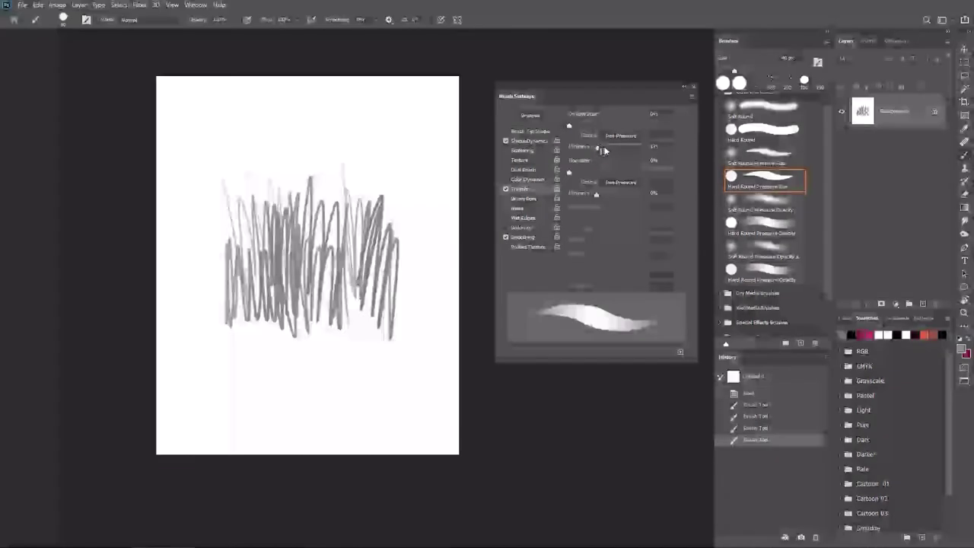
Try a minimum opacity of 15% in the Transfer settings and undo the overlapping test strokes
{"action": "mouse_move", "coordinate": [596, 149]}
{"action": "left_mouse_down"}
{"action": "mouse_move", "coordinate": [625, 141]}
{"action": "mouse_move", "coordinate": [597, 151]}
{"action": "mouse_move", "coordinate": [646, 152]}
{"action": "mouse_move", "coordinate": [604, 160]}
{"action": "left_mouse_up"}
{"action": "key", "text": "ctrl+z"}
{"action": "key", "text": "ctrl+z"}
{"action": "key", "text": "ctrl+z"}
{"action": "key", "text": "ctrl+z"}
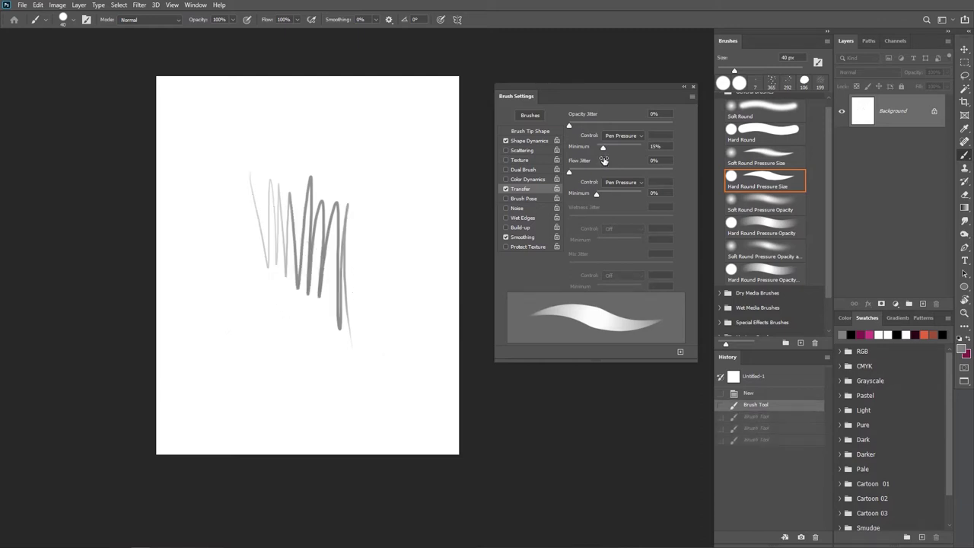
Return the minimum opacity to 0% and paint tall vertical zigzag strokes to test the pressure-controlled opacity
{"action": "scroll", "coordinate": [358, 293], "scroll_direction": "up", "scroll_amount": 3}
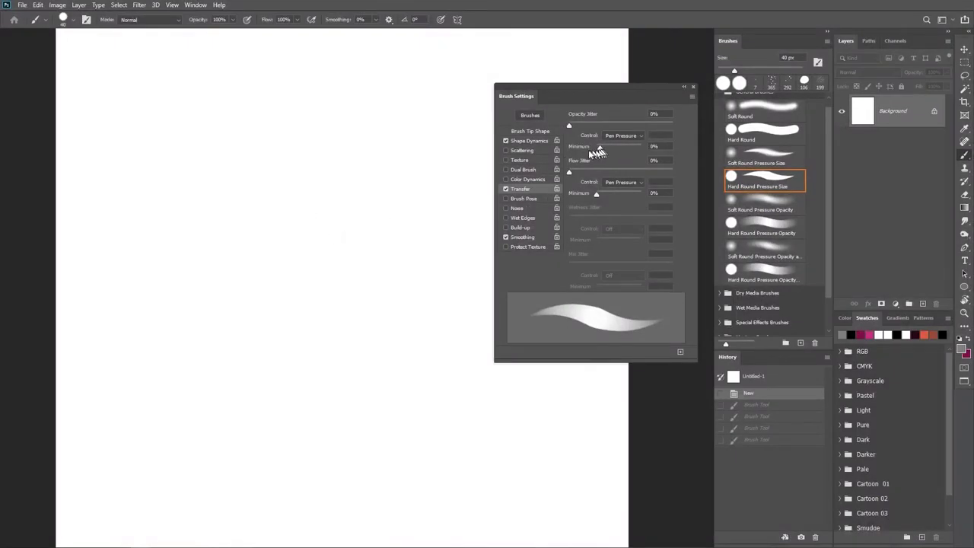
{"action": "left_click_drag", "start_coordinate": [236, 150], "coordinate": [242, 329]}
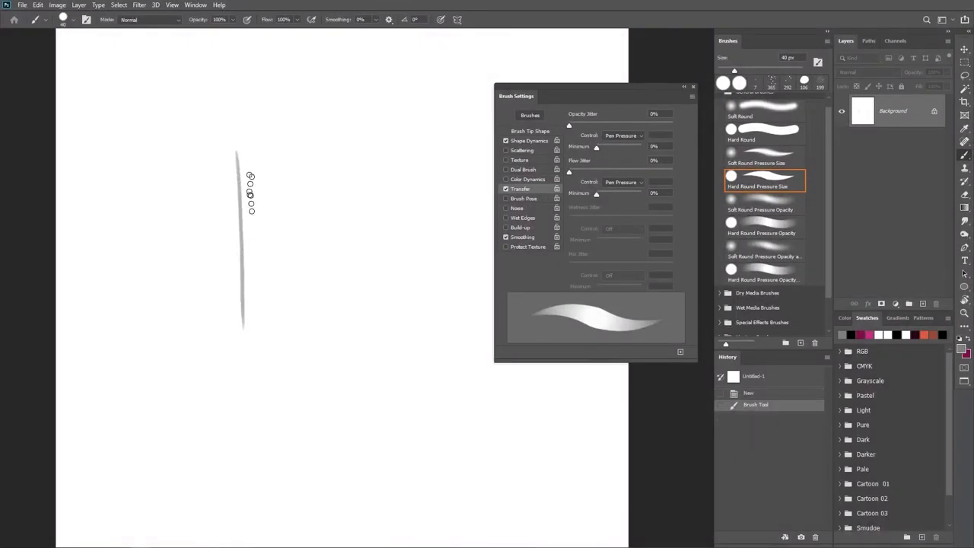
{"action": "mouse_move", "coordinate": [239, 160]}
{"action": "left_mouse_down"}
{"action": "mouse_move", "coordinate": [245, 282]}
{"action": "mouse_move", "coordinate": [249, 208]}
{"action": "mouse_move", "coordinate": [266, 198]}
{"action": "mouse_move", "coordinate": [274, 343]}
{"action": "left_mouse_up"}
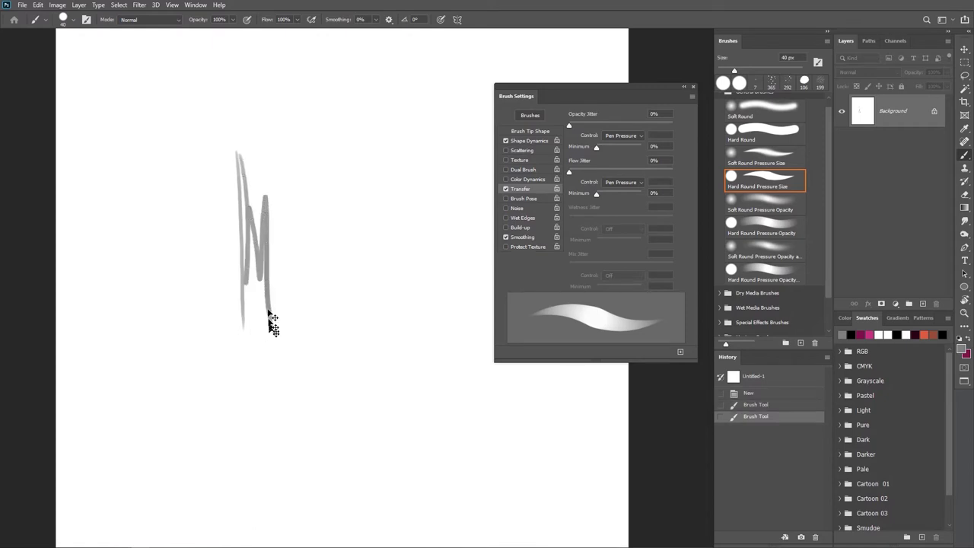
Undo the zigzag test strokes and paint a single tapering vertical stroke with the minimum opacity at 0%
{"action": "key", "text": "ctrl+z"}
{"action": "key", "text": "ctrl+z"}
{"action": "left_click_drag", "start_coordinate": [239, 175], "coordinate": [244, 319]}
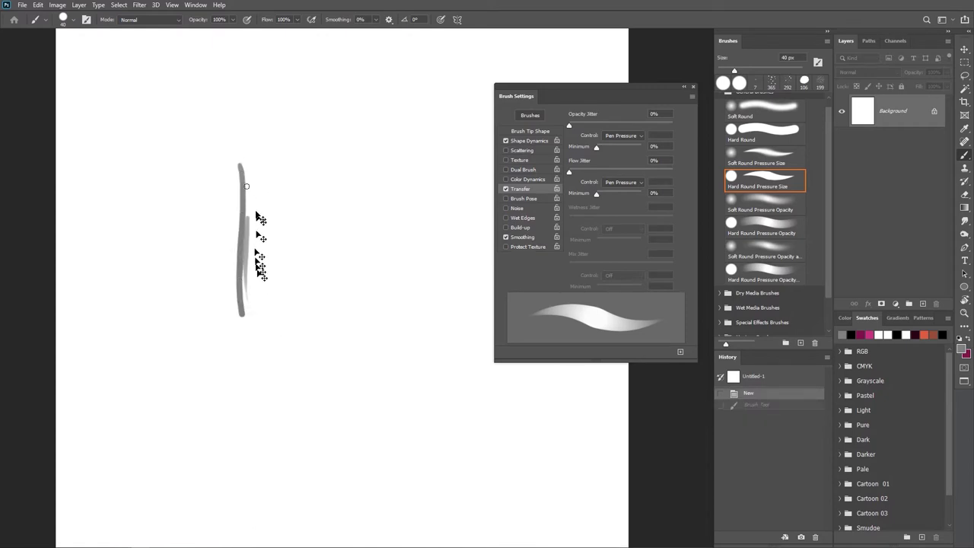
{"action": "key", "text": "ctrl+z"}
{"action": "left_click_drag", "start_coordinate": [239, 145], "coordinate": [243, 351]}
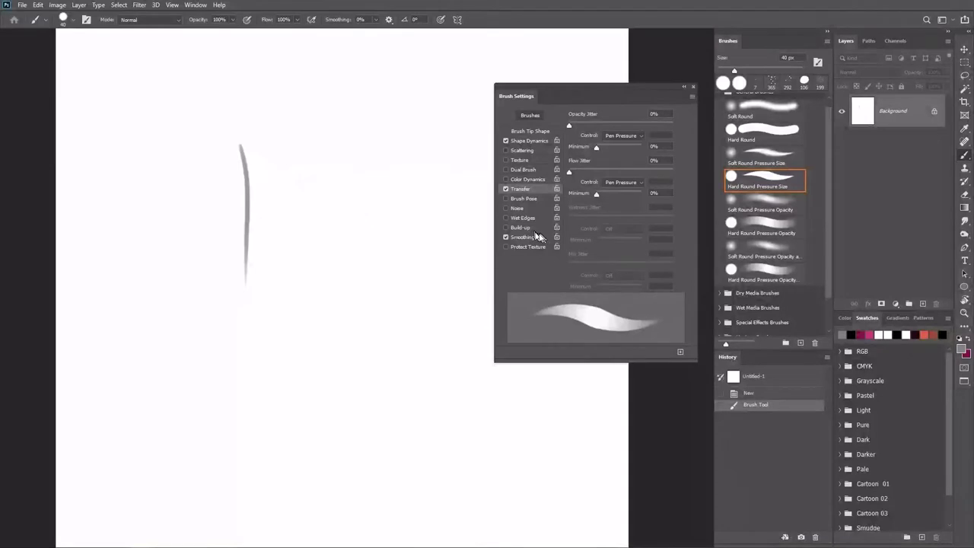
Try a minimum opacity of 50% in the Transfer settings and paint a vertical stroke beside the first one to compare them
{"action": "left_click_drag", "start_coordinate": [595, 146], "coordinate": [611, 149]}
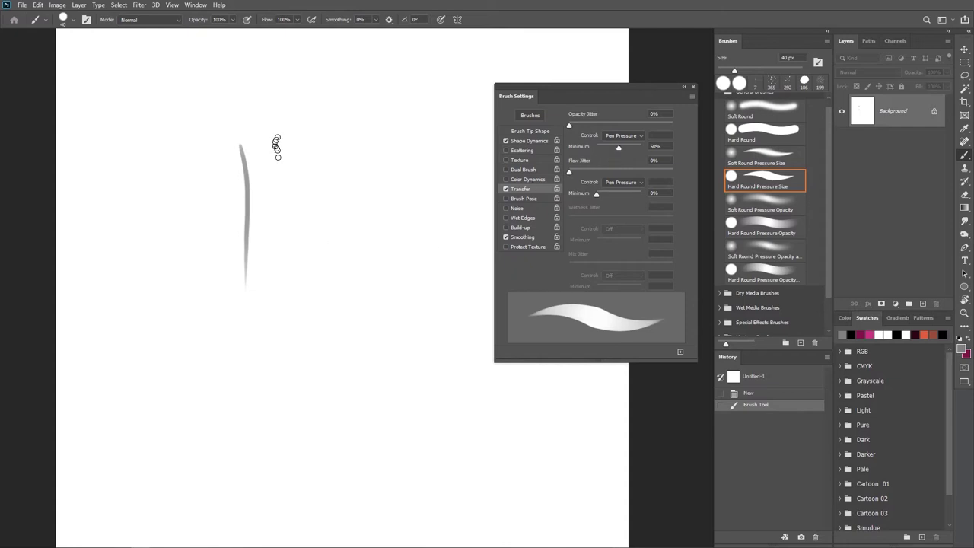
{"action": "left_click_drag", "start_coordinate": [276, 137], "coordinate": [298, 303]}
{"action": "key", "text": "ctrl+z"}
{"action": "left_click_drag", "start_coordinate": [273, 138], "coordinate": [279, 281]}
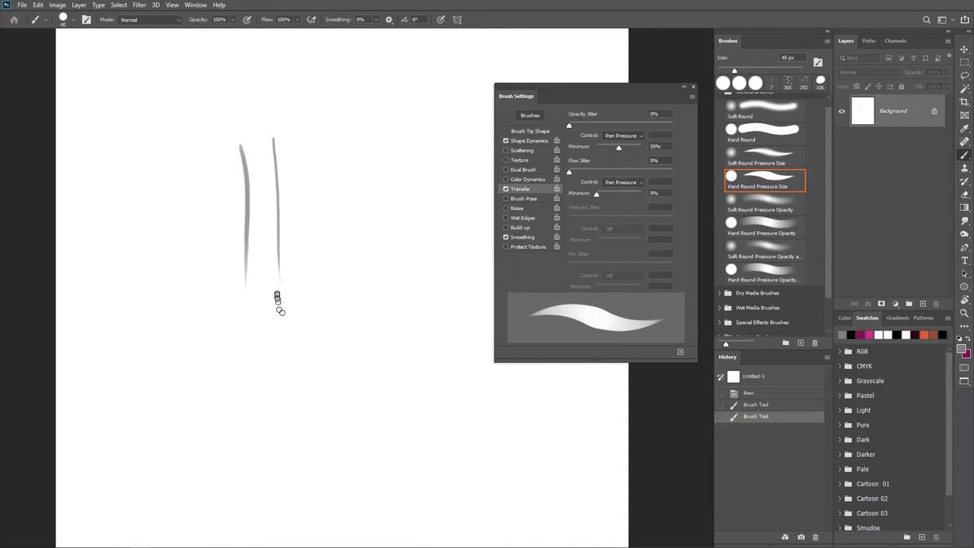
{"action": "key", "text": "ctrl+z"}
{"action": "left_click_drag", "start_coordinate": [272, 145], "coordinate": [273, 276]}
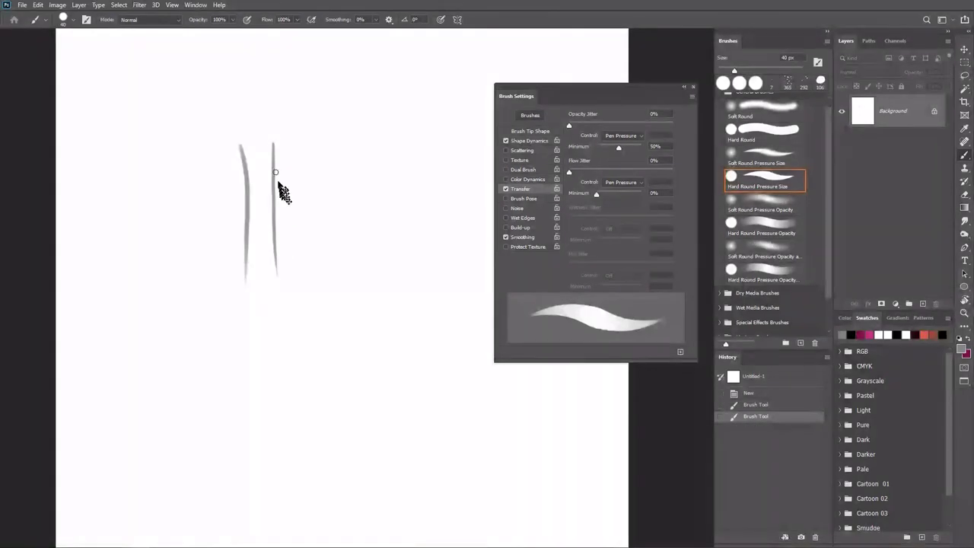
{"action": "key", "text": "ctrl+z"}
{"action": "left_click_drag", "start_coordinate": [271, 146], "coordinate": [275, 308]}
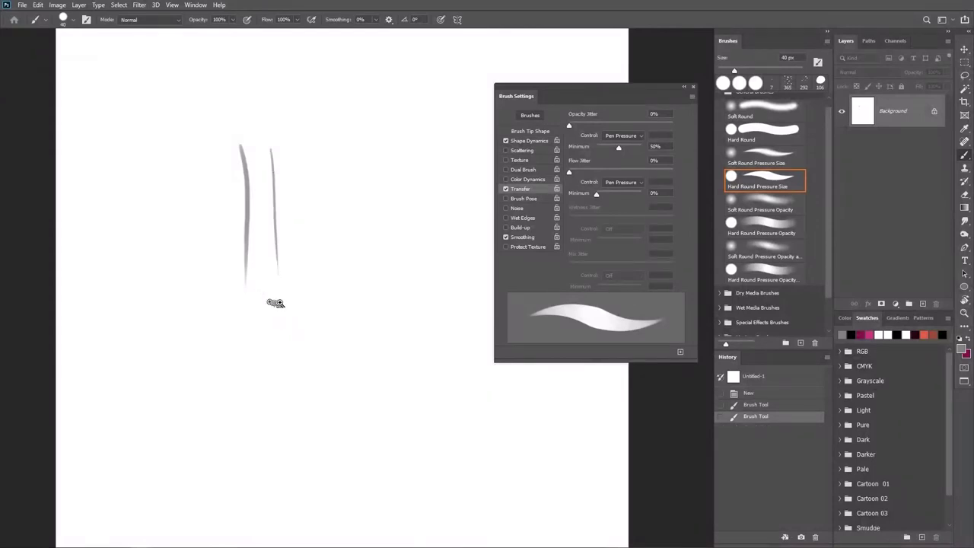
{"action": "left_click", "coordinate": [275, 303], "text": "ctrl"}
{"action": "scroll", "coordinate": [283, 297], "scroll_direction": "up", "scroll_amount": 2}
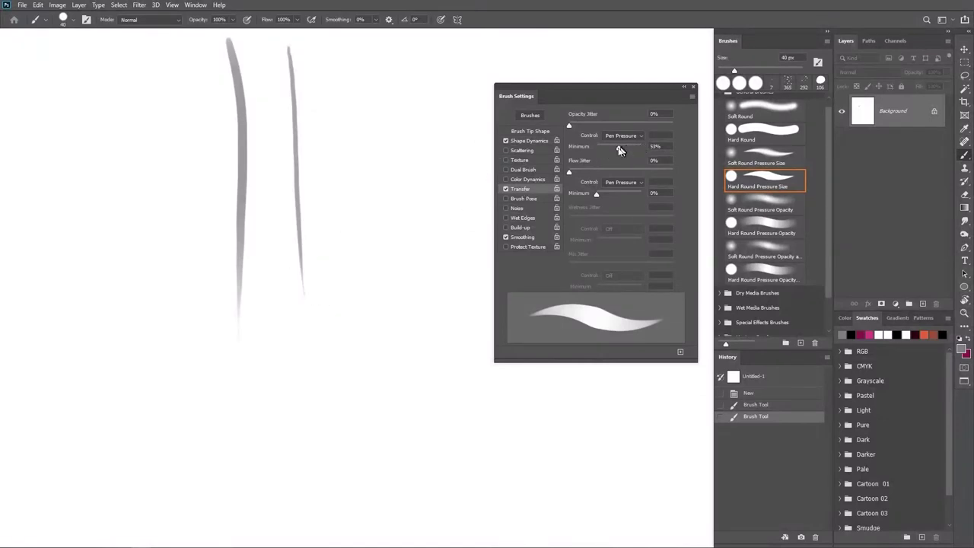
Lower the Transfer minimum opacity to 1% and paint slanted and zigzag test strokes beside the two vertical strokes
{"action": "left_click_drag", "start_coordinate": [620, 150], "coordinate": [604, 152]}
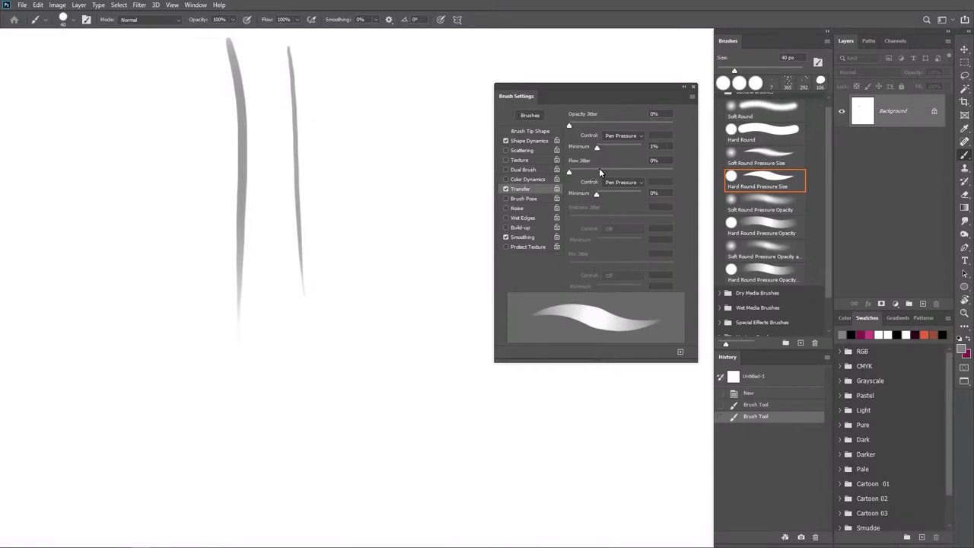
{"action": "mouse_move", "coordinate": [352, 113]}
{"action": "left_mouse_down"}
{"action": "mouse_move", "coordinate": [369, 267]}
{"action": "mouse_move", "coordinate": [410, 252]}
{"action": "mouse_move", "coordinate": [438, 295]}
{"action": "left_mouse_up"}
{"action": "mouse_move", "coordinate": [344, 141]}
{"action": "left_mouse_down"}
{"action": "mouse_move", "coordinate": [319, 114]}
{"action": "mouse_move", "coordinate": [349, 316]}
{"action": "left_mouse_up"}
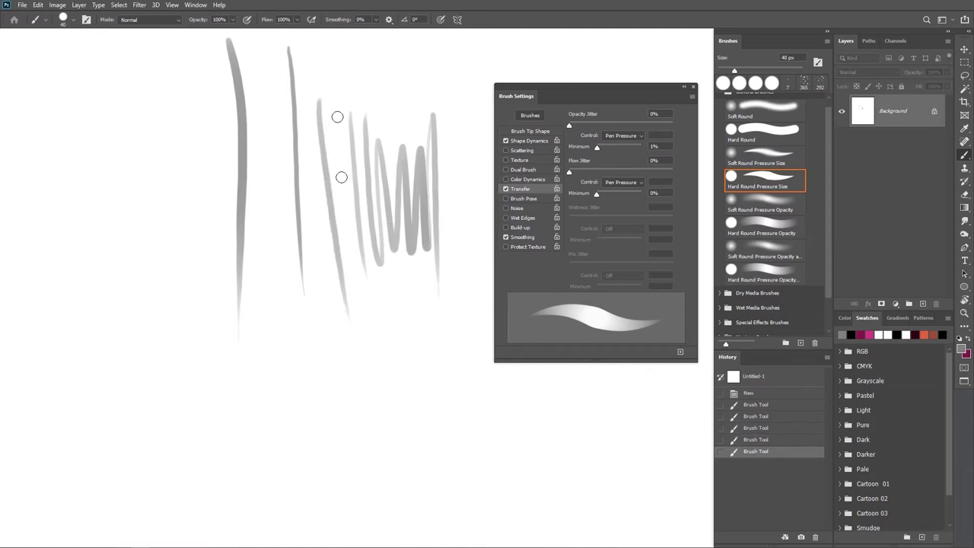
{"action": "mouse_move", "coordinate": [338, 118]}
{"action": "left_mouse_down"}
{"action": "mouse_move", "coordinate": [403, 312]}
{"action": "mouse_move", "coordinate": [424, 283]}
{"action": "left_mouse_up"}
Undo all the test strokes to clear the canvas
{"action": "key", "text": "ctrl+z"}
{"action": "key", "text": "ctrl+z"}
{"action": "key", "text": "ctrl+z"}
{"action": "key", "text": "ctrl+z"}
{"action": "key", "text": "ctrl+z"}
{"action": "key", "text": "ctrl+z"}
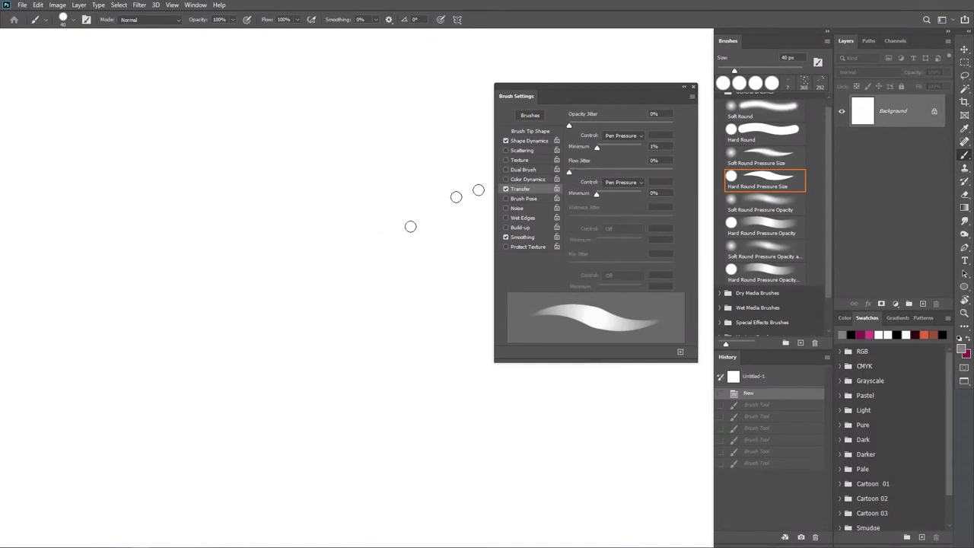
Scribble two overlapping zigzag strokes to test how the pressure-controlled opacity builds up, and undo them
{"action": "mouse_move", "coordinate": [283, 168]}
{"action": "left_mouse_down"}
{"action": "mouse_move", "coordinate": [300, 240]}
{"action": "mouse_move", "coordinate": [328, 194]}
{"action": "mouse_move", "coordinate": [364, 245]}
{"action": "left_mouse_up"}
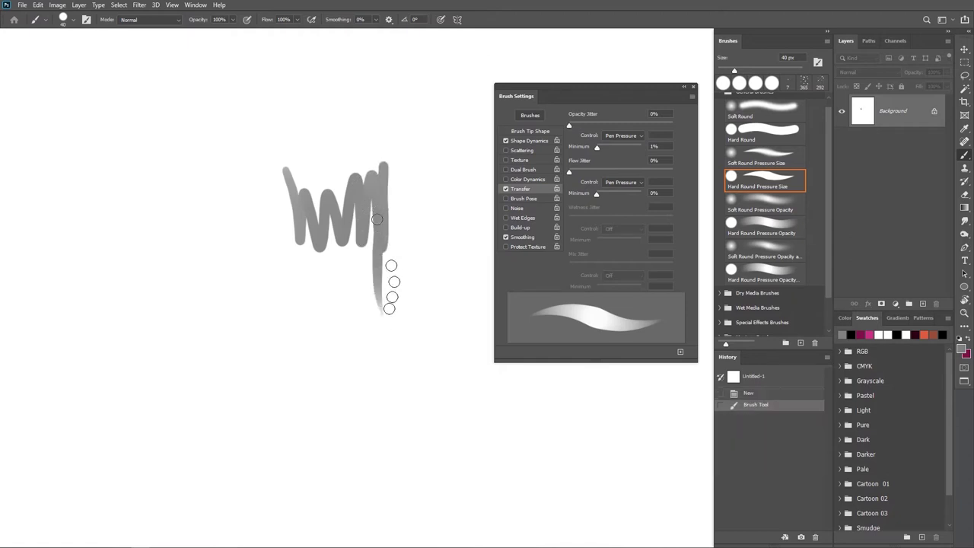
{"action": "mouse_move", "coordinate": [385, 304]}
{"action": "left_mouse_down"}
{"action": "mouse_move", "coordinate": [375, 194]}
{"action": "mouse_move", "coordinate": [396, 236]}
{"action": "mouse_move", "coordinate": [415, 232]}
{"action": "mouse_move", "coordinate": [407, 285]}
{"action": "left_mouse_up"}
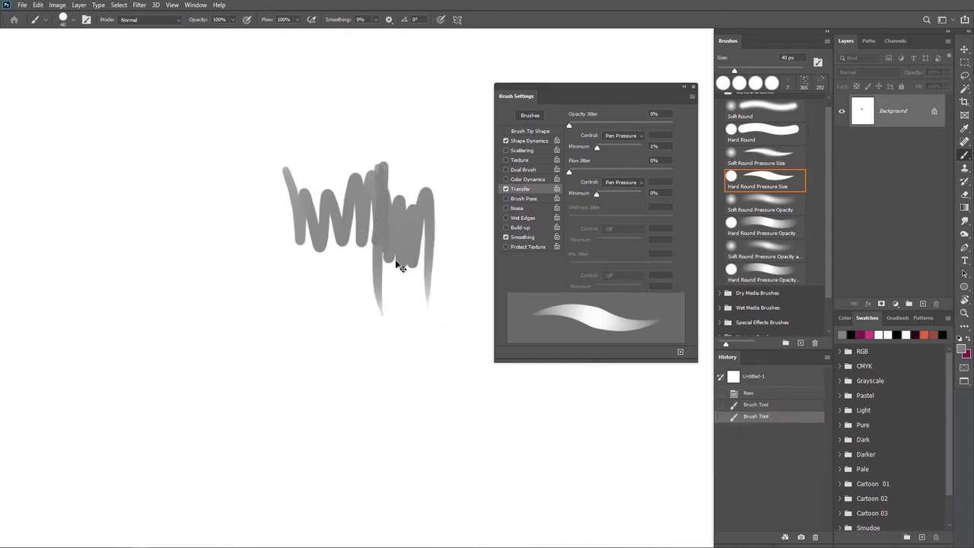
{"action": "key", "text": "ctrl+z"}
{"action": "key", "text": "ctrl+z"}
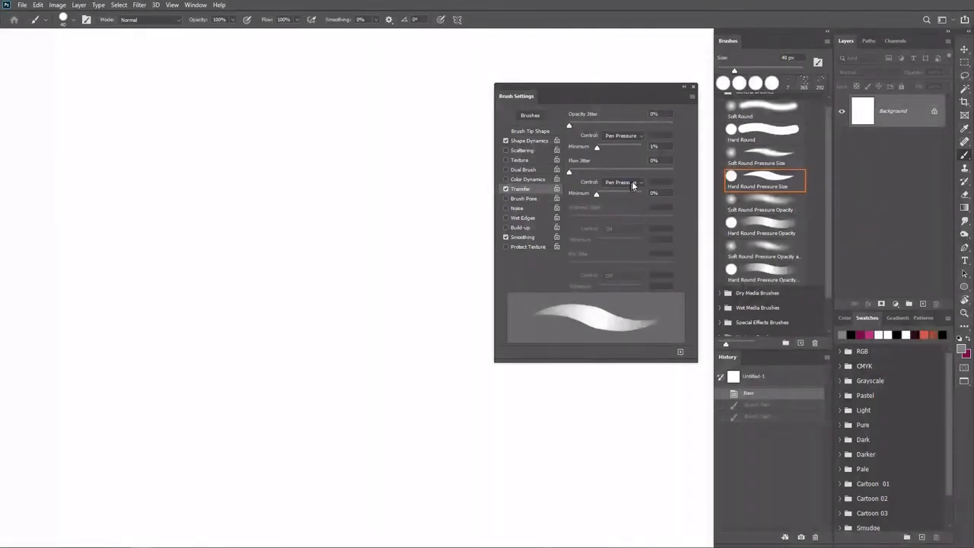
Set the Flow Jitter control to Off, test the brush with zigzag strokes and undo them
{"action": "left_click", "coordinate": [633, 186]}
{"action": "left_click", "coordinate": [613, 189]}
{"action": "mouse_move", "coordinate": [268, 108]}
{"action": "left_mouse_down"}
{"action": "mouse_move", "coordinate": [293, 258]}
{"action": "mouse_move", "coordinate": [359, 114]}
{"action": "mouse_move", "coordinate": [375, 258]}
{"action": "left_mouse_up"}
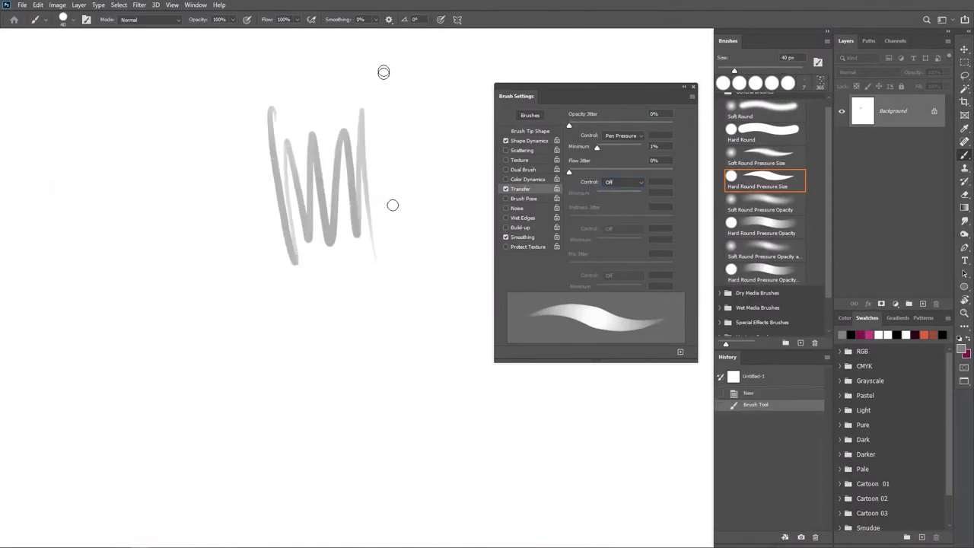
{"action": "left_click_drag", "start_coordinate": [383, 73], "coordinate": [404, 296]}
{"action": "mouse_move", "coordinate": [413, 175]}
{"action": "left_mouse_down"}
{"action": "mouse_move", "coordinate": [435, 165]}
{"action": "mouse_move", "coordinate": [440, 314]}
{"action": "left_mouse_up"}
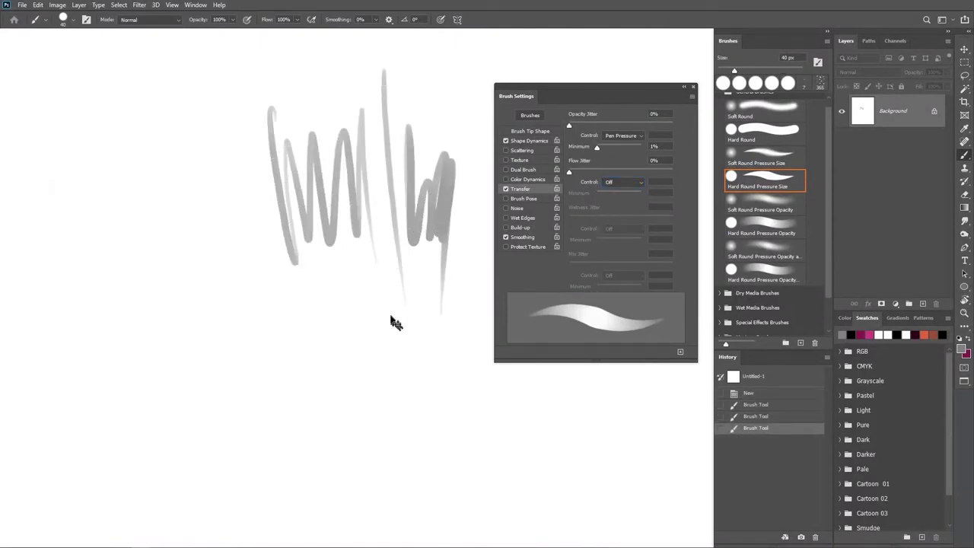
{"action": "key", "text": "ctrl+z"}
{"action": "key", "text": "ctrl+z"}
{"action": "key", "text": "ctrl+z"}
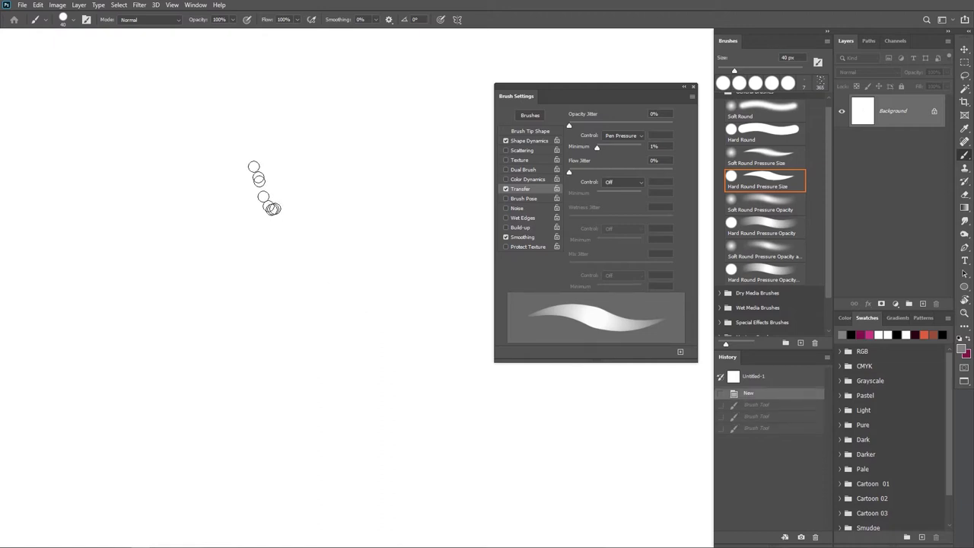
{"action": "mouse_move", "coordinate": [255, 166]}
{"action": "left_mouse_down"}
{"action": "mouse_move", "coordinate": [304, 239]}
{"action": "mouse_move", "coordinate": [342, 271]}
{"action": "mouse_move", "coordinate": [339, 228]}
{"action": "mouse_move", "coordinate": [355, 279]}
{"action": "mouse_move", "coordinate": [341, 276]}
{"action": "left_mouse_up"}
{"action": "key", "text": "ctrl+z"}
{"action": "key", "text": "ctrl+z"}
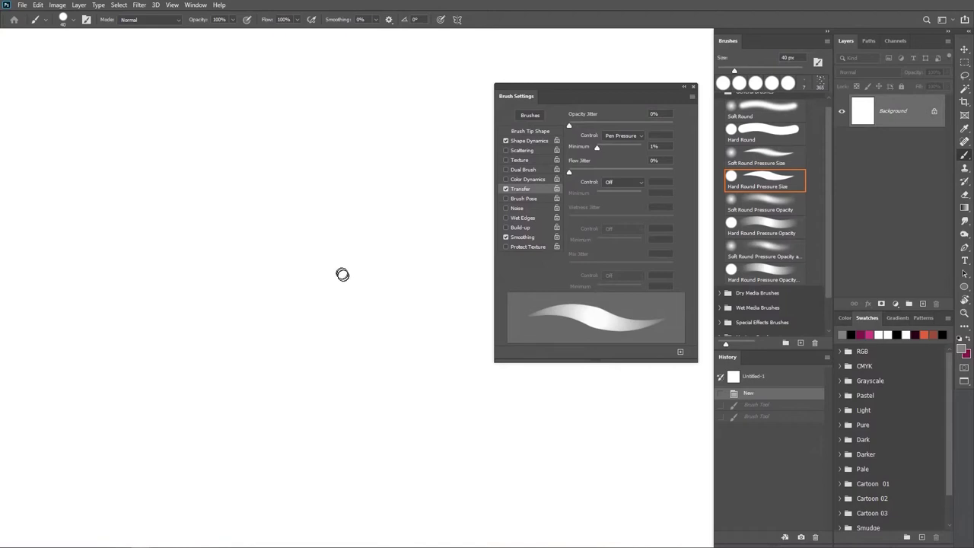
Try the brush at 9 px with a row of thin zigzag strokes of varying pressure, and undo them
{"action": "key", "text": "bracketleft"}
{"action": "key", "text": "bracketleft"}
{"action": "key", "text": "bracketleft"}
{"action": "key", "text": "bracketleft"}
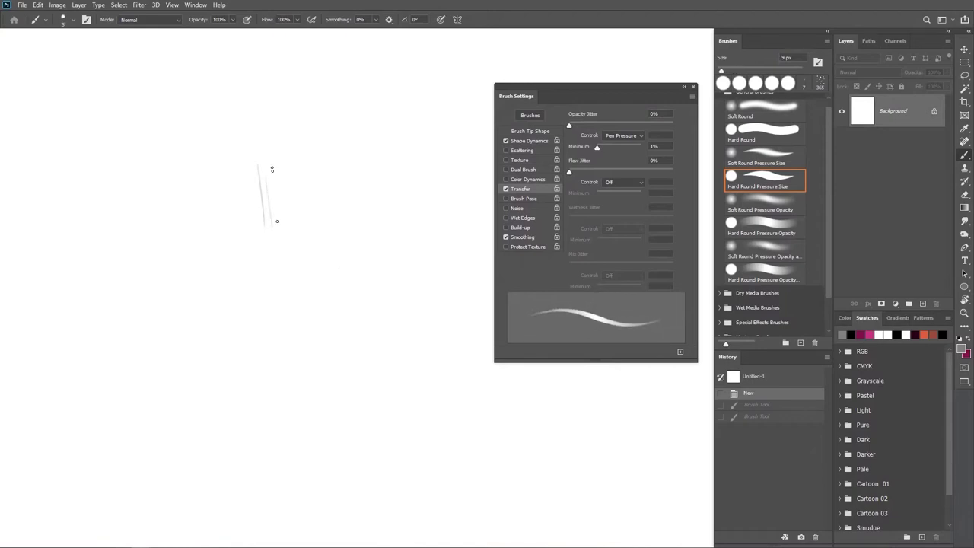
{"action": "mouse_move", "coordinate": [271, 168]}
{"action": "left_mouse_down"}
{"action": "mouse_move", "coordinate": [336, 183]}
{"action": "mouse_move", "coordinate": [365, 220]}
{"action": "mouse_move", "coordinate": [362, 288]}
{"action": "left_mouse_up"}
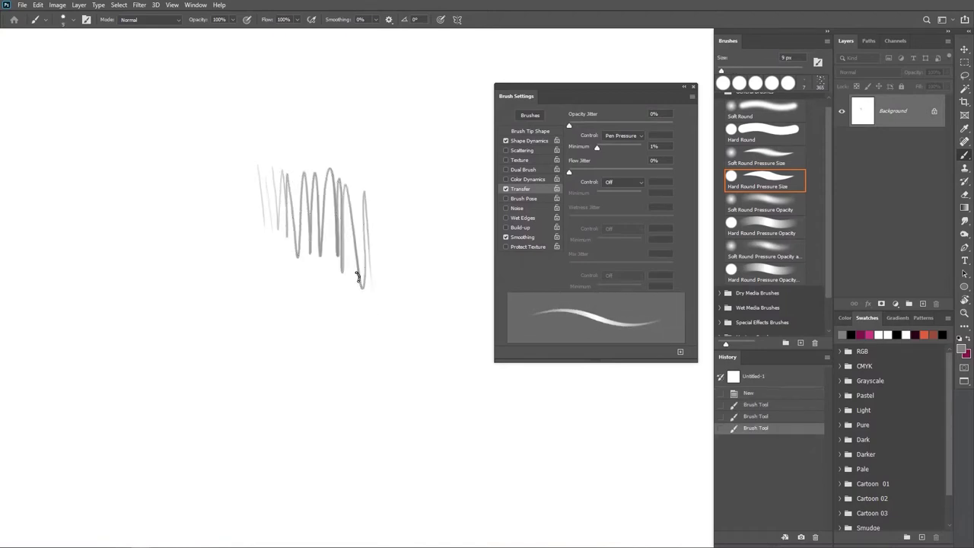
{"action": "key", "text": "ctrl+z"}
{"action": "key", "text": "ctrl+z"}
{"action": "key", "text": "ctrl+z"}
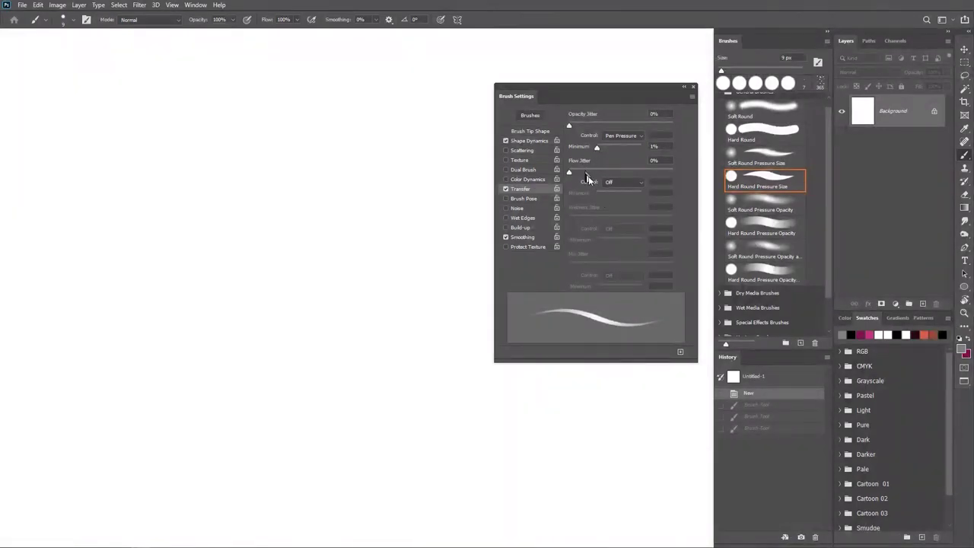
Set the brush tip size to 39 px in the Brush Tip Shape settings
{"action": "left_click", "coordinate": [525, 141]}
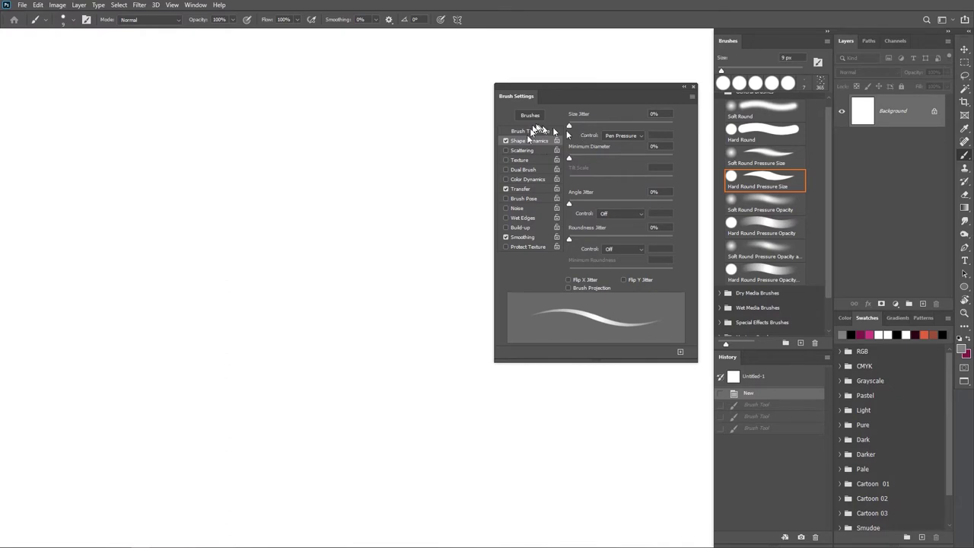
{"action": "left_click", "coordinate": [530, 131]}
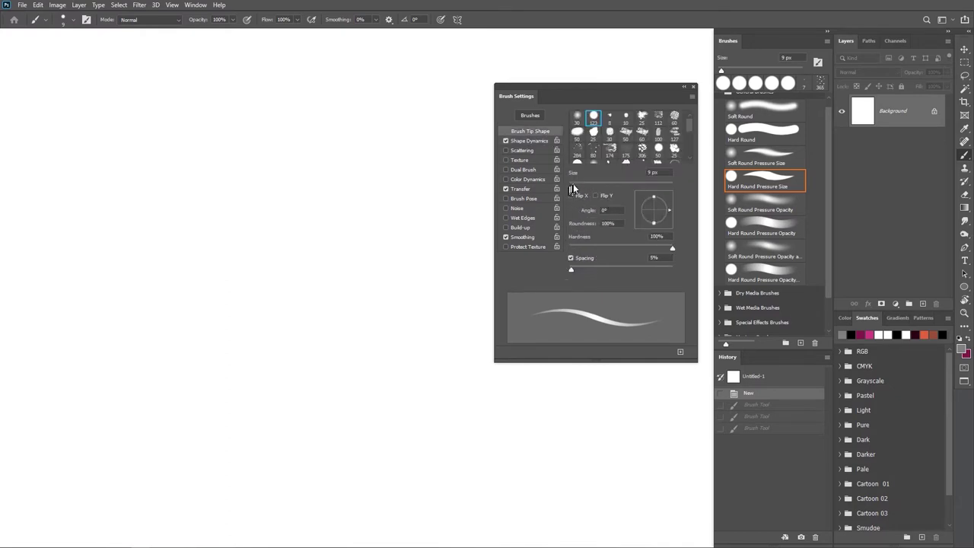
{"action": "left_click_drag", "start_coordinate": [573, 184], "coordinate": [588, 185]}
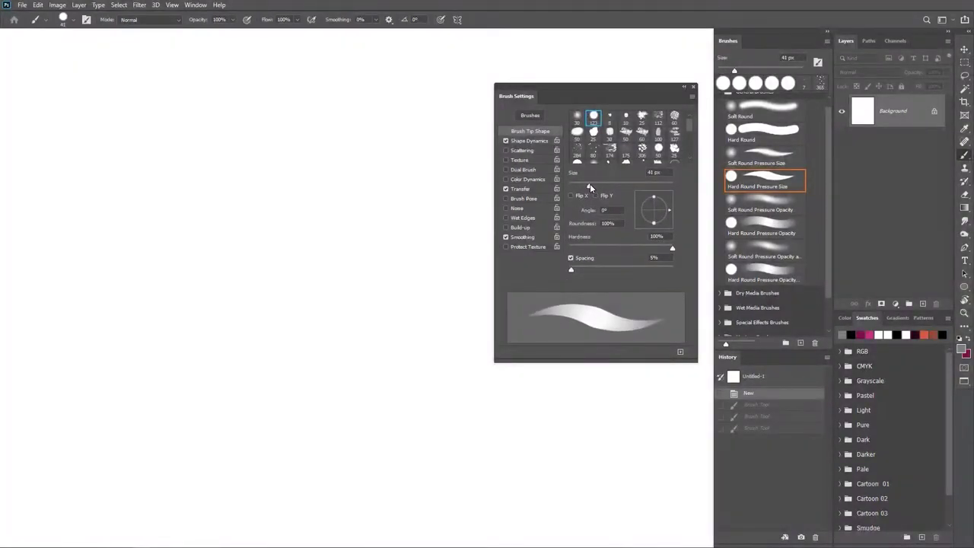
Try a minimum diameter of 12% in the Shape Dynamics settings and return it to 0%
{"action": "left_click", "coordinate": [530, 141]}
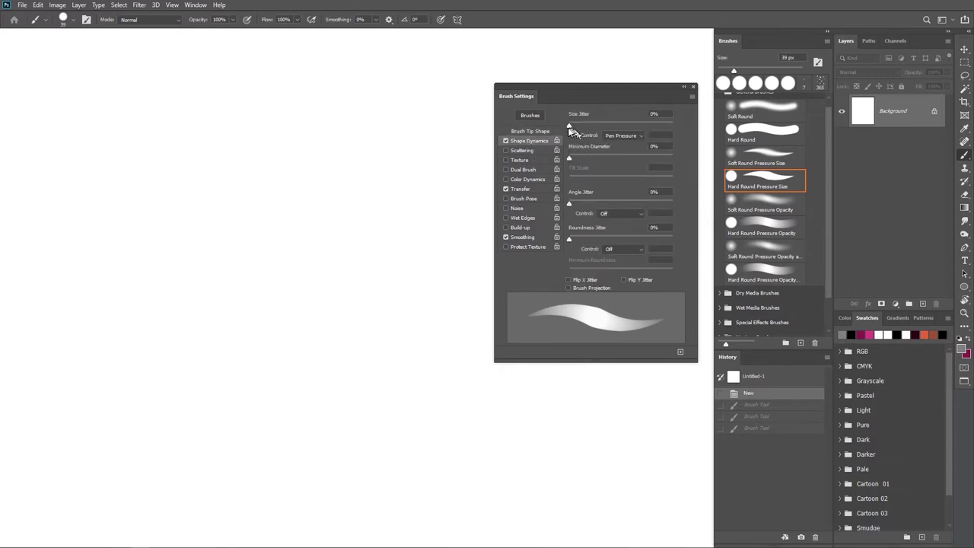
{"action": "mouse_move", "coordinate": [578, 128]}
{"action": "left_mouse_down"}
{"action": "mouse_move", "coordinate": [590, 127]}
{"action": "mouse_move", "coordinate": [568, 132]}
{"action": "mouse_move", "coordinate": [581, 157]}
{"action": "left_mouse_up"}
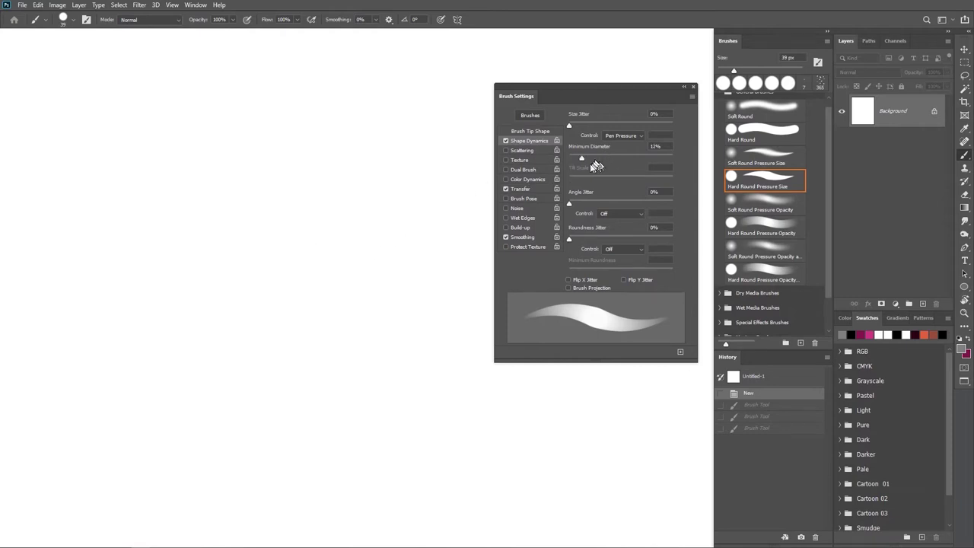
{"action": "left_click_drag", "start_coordinate": [582, 161], "coordinate": [567, 160]}
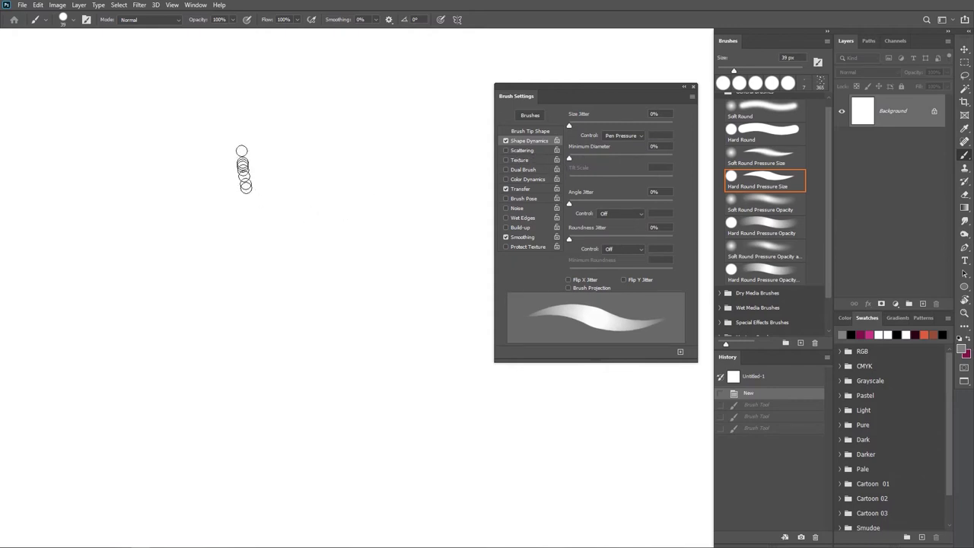
Paint a light vertical stroke, raise the minimum diameter to 15% and paint vertical and zigzag strokes beside it to compare
{"action": "left_click_drag", "start_coordinate": [241, 140], "coordinate": [245, 275]}
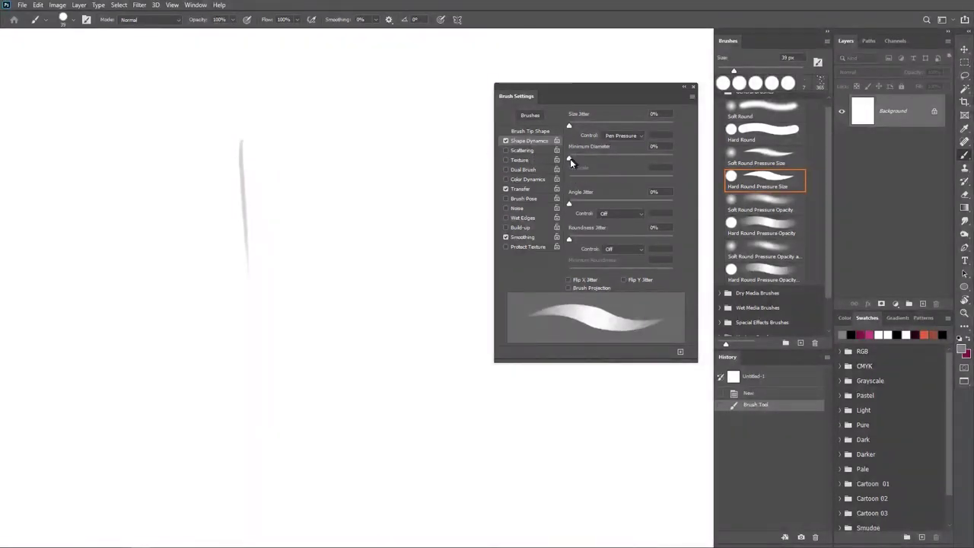
{"action": "left_click_drag", "start_coordinate": [570, 158], "coordinate": [574, 160]}
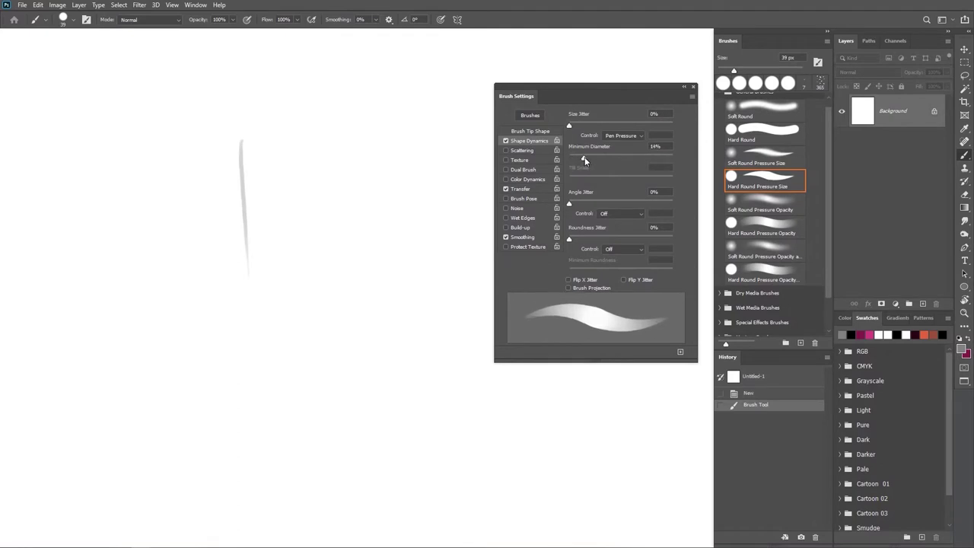
{"action": "mouse_move", "coordinate": [283, 125]}
{"action": "left_mouse_down"}
{"action": "mouse_move", "coordinate": [289, 242]}
{"action": "mouse_move", "coordinate": [294, 115]}
{"action": "mouse_move", "coordinate": [310, 274]}
{"action": "mouse_move", "coordinate": [370, 250]}
{"action": "mouse_move", "coordinate": [371, 260]}
{"action": "left_mouse_up"}
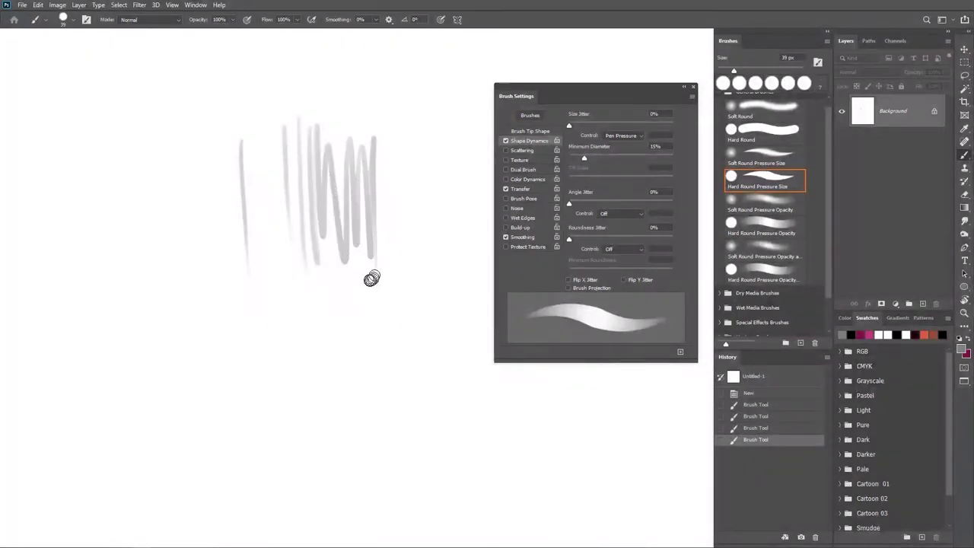
Reduce the brush size to 10 px and sketch thin vertical and zigzag strokes on both sides of the thicker ones
{"action": "key", "text": "bracketleft"}
{"action": "key", "text": "bracketleft"}
{"action": "key", "text": "bracketleft"}
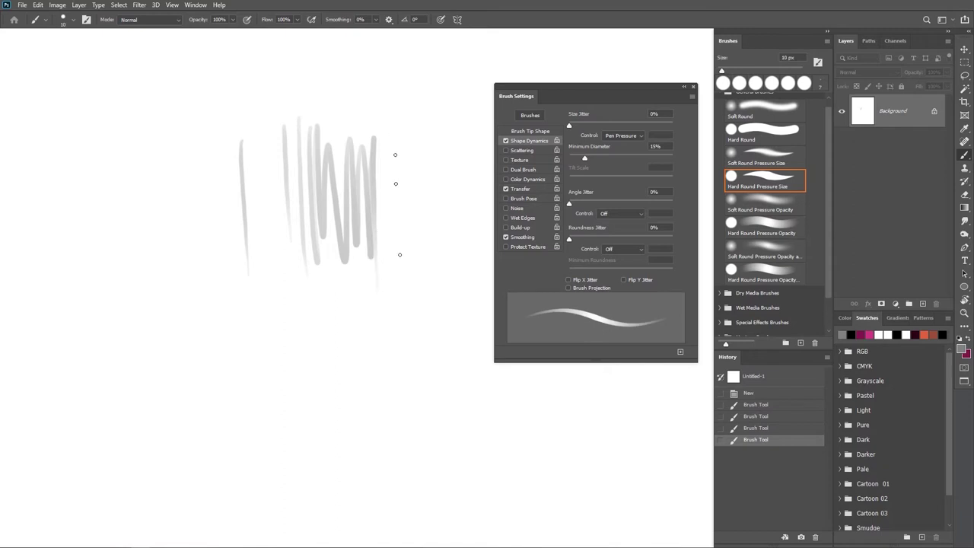
{"action": "left_click_drag", "start_coordinate": [394, 136], "coordinate": [395, 203]}
{"action": "left_click_drag", "start_coordinate": [404, 126], "coordinate": [413, 217]}
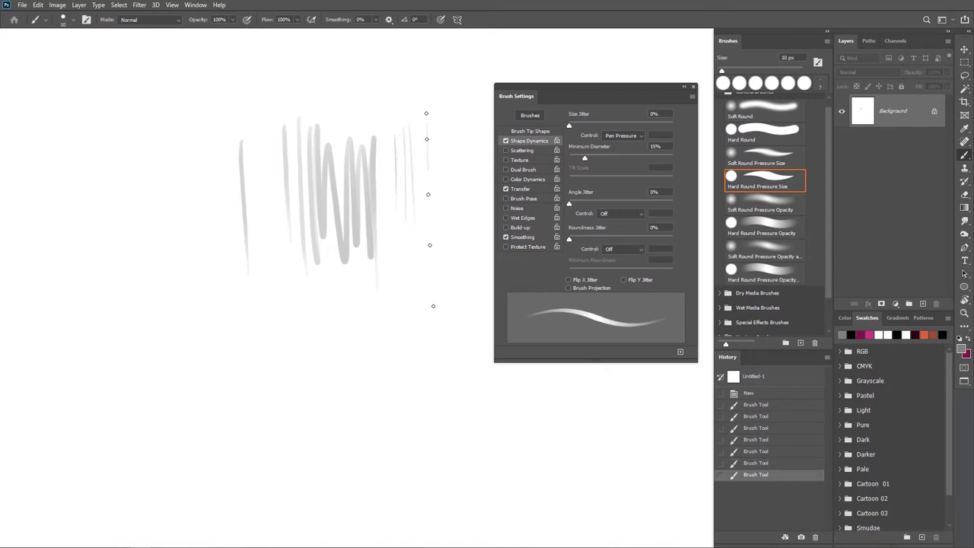
{"action": "mouse_move", "coordinate": [438, 97]}
{"action": "left_mouse_down"}
{"action": "mouse_move", "coordinate": [449, 257]}
{"action": "mouse_move", "coordinate": [467, 280]}
{"action": "mouse_move", "coordinate": [412, 262]}
{"action": "left_mouse_up"}
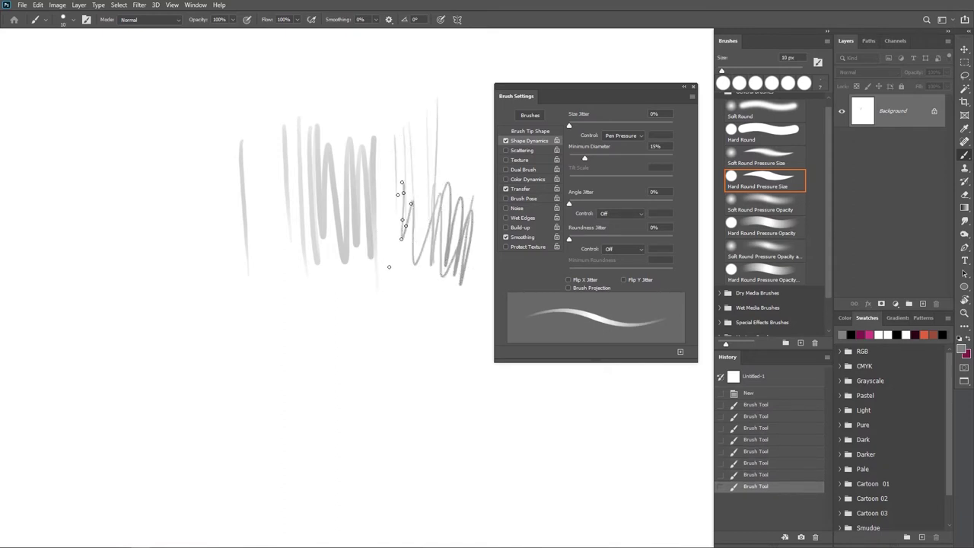
{"action": "left_click_drag", "start_coordinate": [401, 183], "coordinate": [389, 267]}
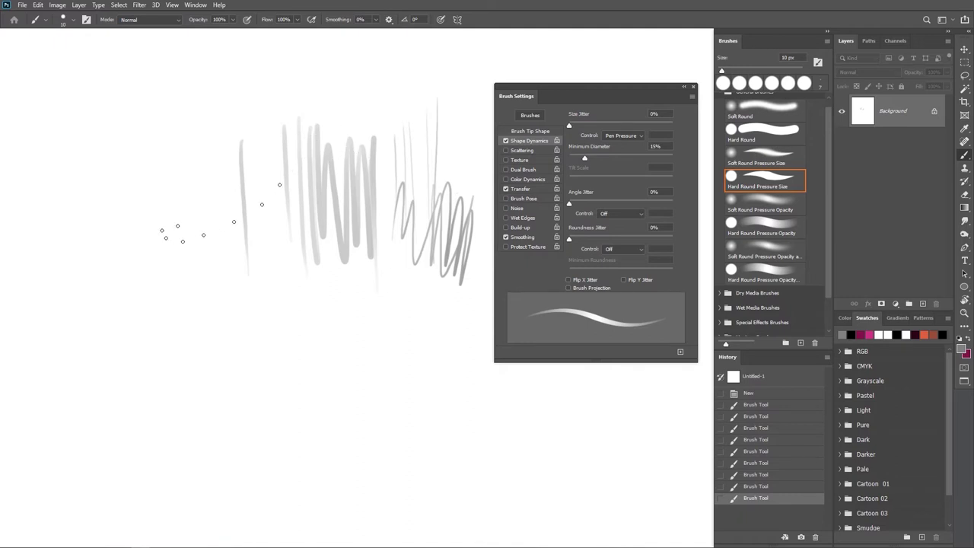
{"action": "mouse_move", "coordinate": [157, 178]}
{"action": "left_mouse_down"}
{"action": "mouse_move", "coordinate": [216, 285]}
{"action": "mouse_move", "coordinate": [243, 285]}
{"action": "mouse_move", "coordinate": [276, 341]}
{"action": "left_mouse_up"}
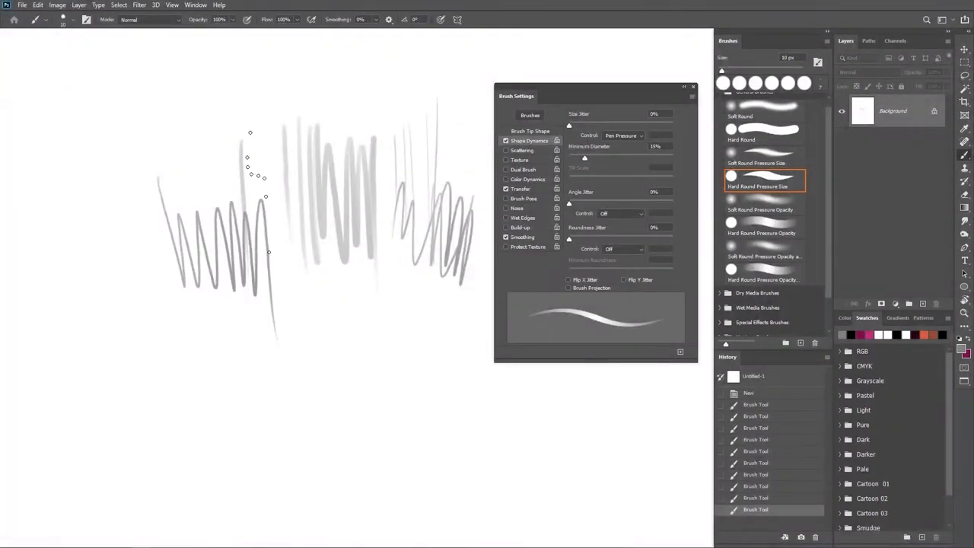
{"action": "mouse_move", "coordinate": [268, 252]}
{"action": "left_mouse_down"}
{"action": "mouse_move", "coordinate": [285, 196]}
{"action": "mouse_move", "coordinate": [281, 253]}
{"action": "left_mouse_up"}
Undo the most recent thin test strokes
{"action": "key", "text": "ctrl+z"}
{"action": "key", "text": "ctrl+z"}
{"action": "key", "text": "ctrl+z"}
{"action": "key", "text": "ctrl+z"}
{"action": "key", "text": "ctrl+z"}
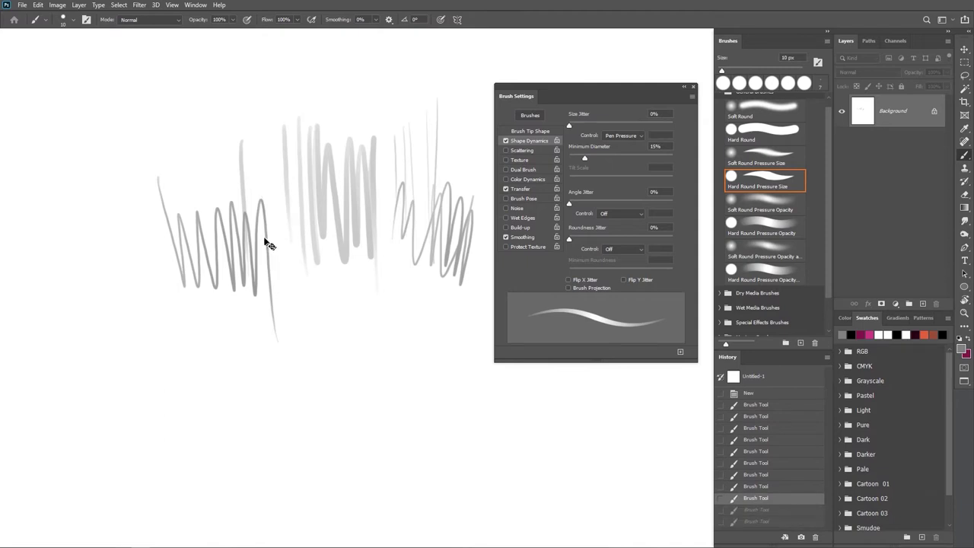
Undo all remaining test strokes until the canvas is blank
{"action": "key", "text": "ctrl+z"}
{"action": "key", "text": "ctrl+z"}
{"action": "key", "text": "ctrl+z"}
{"action": "key", "text": "ctrl+z"}
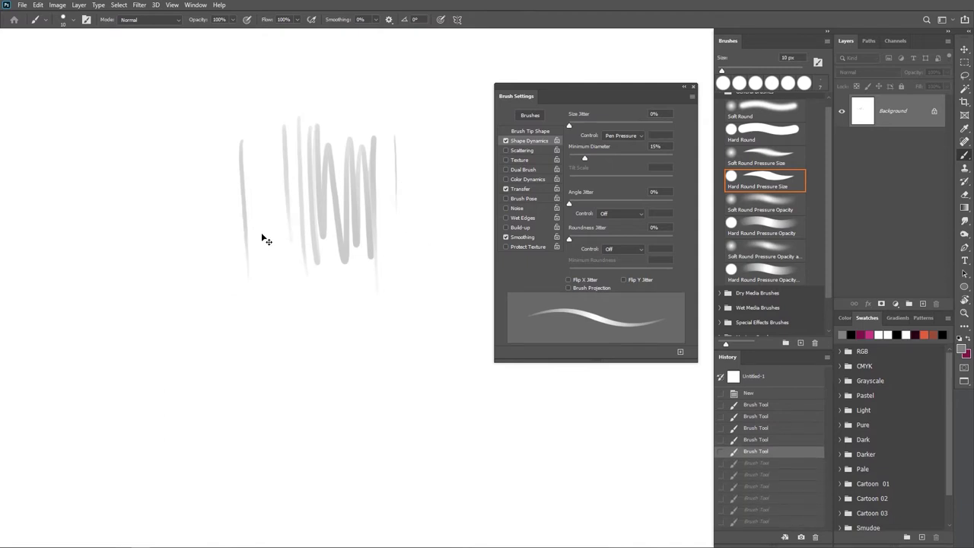
{"action": "key", "text": "ctrl+z"}
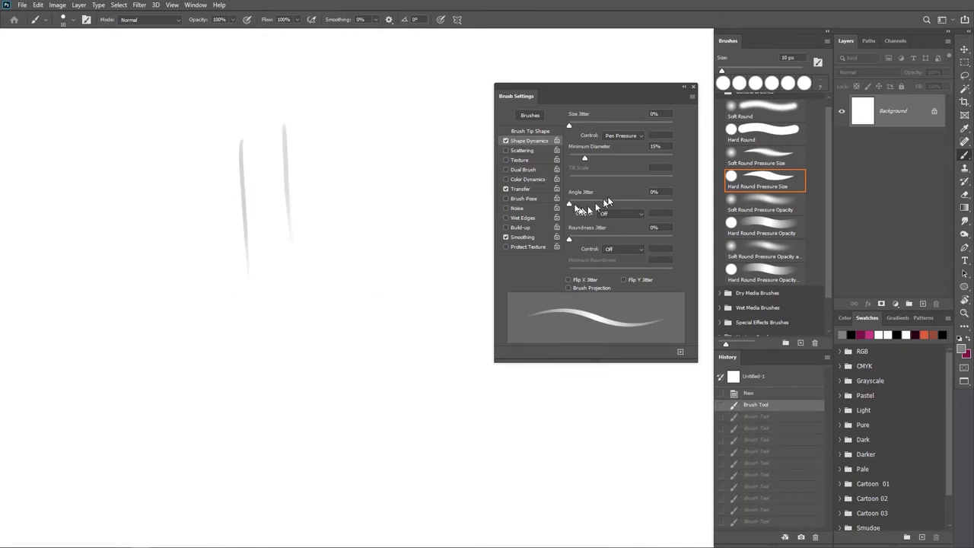
{"action": "key", "text": "ctrl+z"}
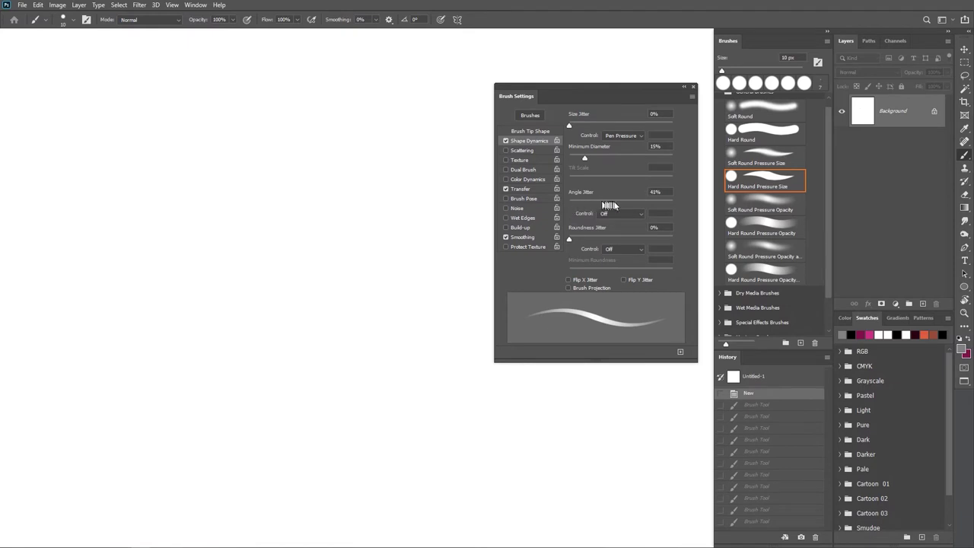
Try an angle jitter of 31% in Shape Dynamics and enlarge the brush tip to 40 px
{"action": "left_click_drag", "start_coordinate": [645, 206], "coordinate": [588, 209]}
{"action": "left_click", "coordinate": [541, 133]}
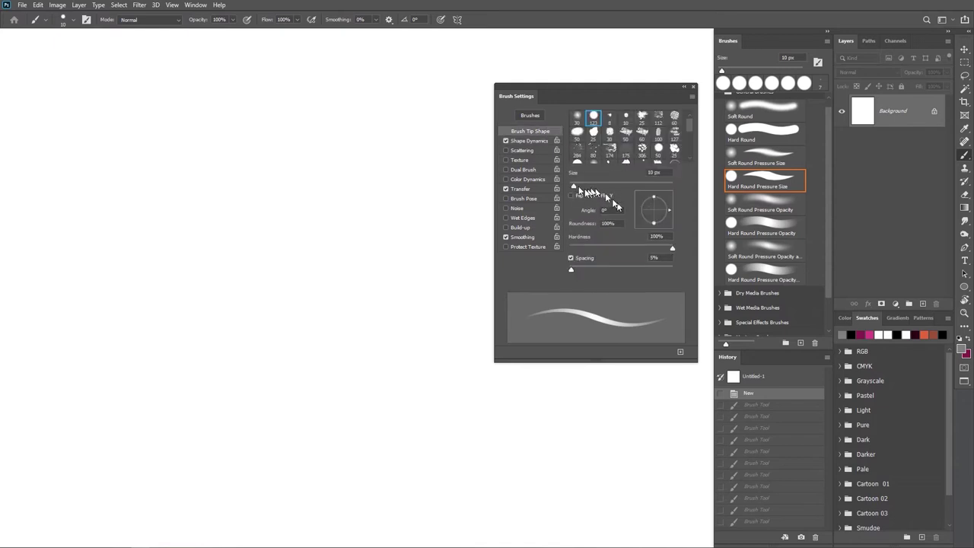
{"action": "left_click_drag", "start_coordinate": [575, 189], "coordinate": [590, 188]}
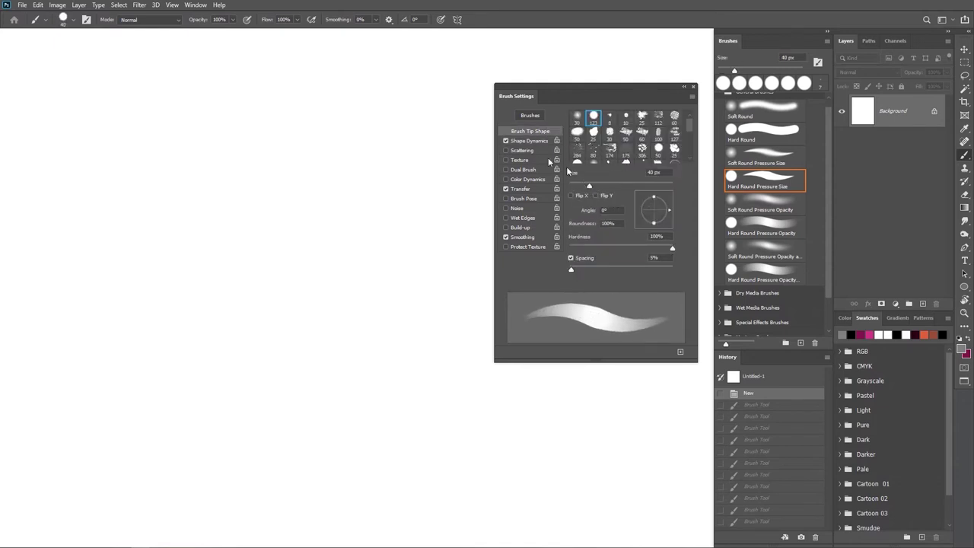
Raise the Shape Dynamics angle jitter to 49%, paint a test stroke and undo it
{"action": "left_click", "coordinate": [527, 142]}
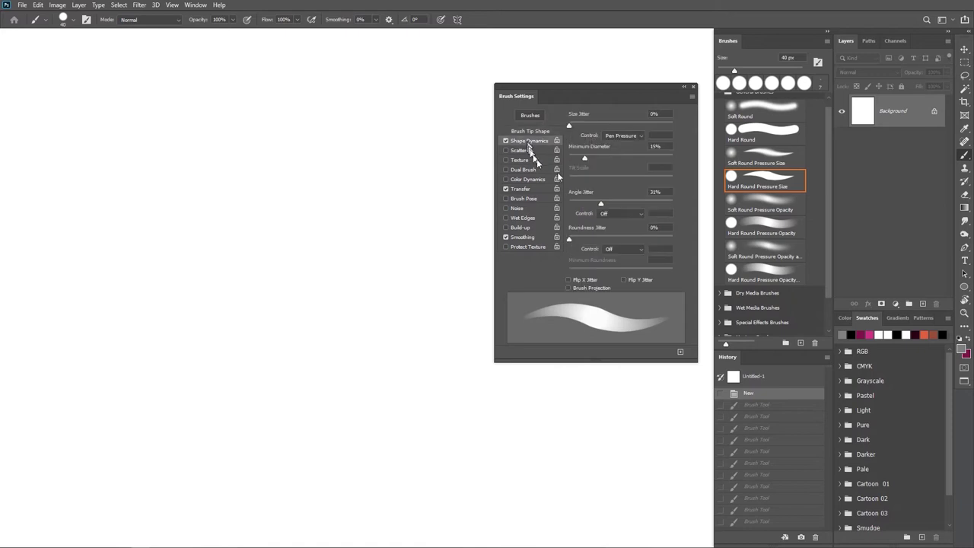
{"action": "left_click_drag", "start_coordinate": [602, 203], "coordinate": [620, 204]}
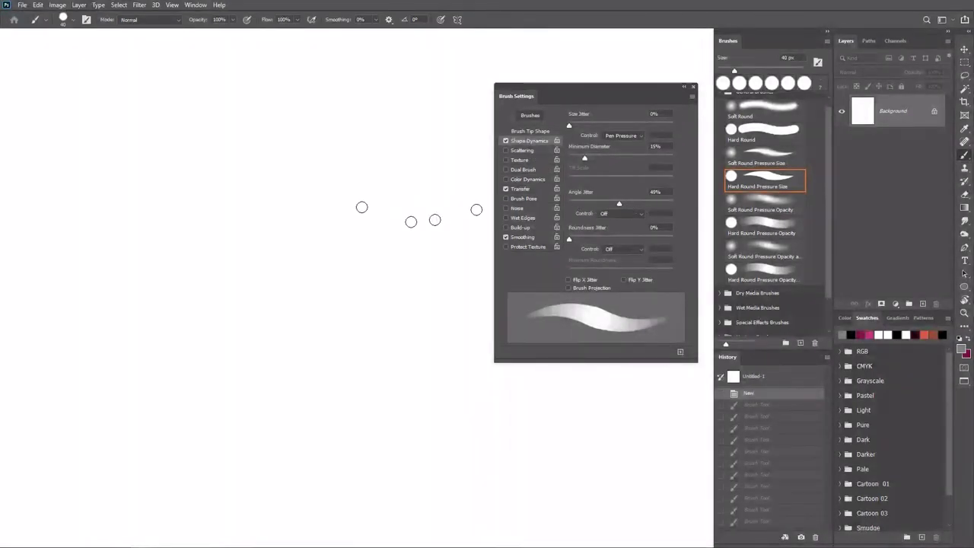
{"action": "mouse_move", "coordinate": [320, 198]}
{"action": "left_mouse_down"}
{"action": "mouse_move", "coordinate": [380, 256]}
{"action": "mouse_move", "coordinate": [375, 270]}
{"action": "mouse_move", "coordinate": [300, 228]}
{"action": "mouse_move", "coordinate": [368, 253]}
{"action": "left_mouse_up"}
{"action": "key", "text": "ctrl+z"}
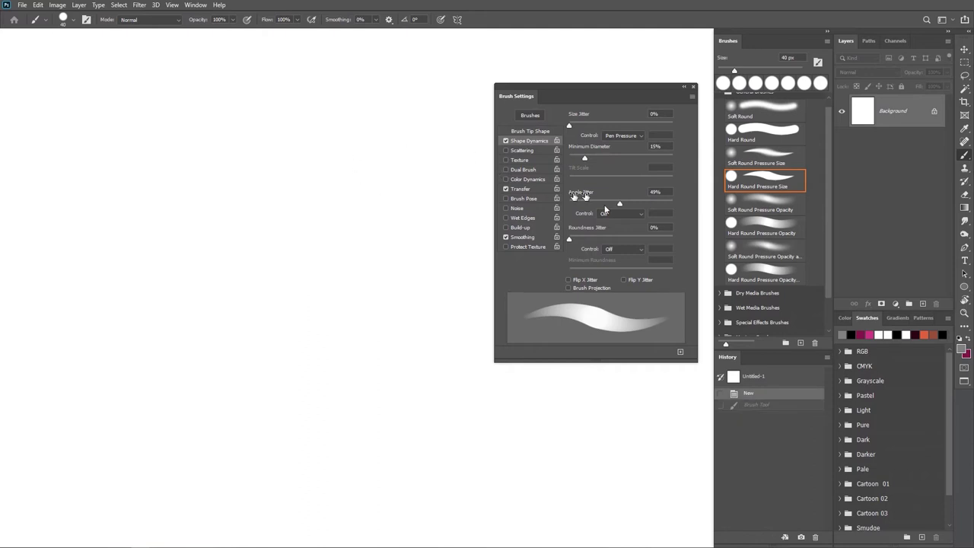
Return the angle jitter to 0%, paint zigzag strokes on the canvas to compare, and undo them
{"action": "left_click_drag", "start_coordinate": [617, 204], "coordinate": [573, 205]}
{"action": "mouse_move", "coordinate": [197, 153]}
{"action": "left_mouse_down"}
{"action": "mouse_move", "coordinate": [220, 287]}
{"action": "mouse_move", "coordinate": [244, 163]}
{"action": "mouse_move", "coordinate": [322, 157]}
{"action": "mouse_move", "coordinate": [331, 262]}
{"action": "left_mouse_up"}
{"action": "key", "text": "ctrl+z"}
{"action": "key", "text": "ctrl+z"}
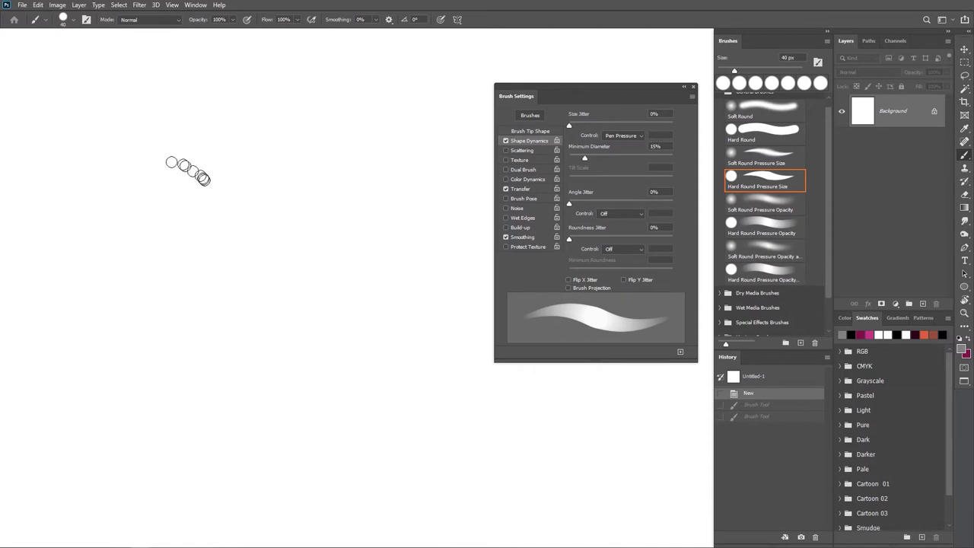
{"action": "mouse_move", "coordinate": [198, 143]}
{"action": "left_mouse_down"}
{"action": "mouse_move", "coordinate": [266, 285]}
{"action": "mouse_move", "coordinate": [320, 289]}
{"action": "mouse_move", "coordinate": [312, 221]}
{"action": "left_mouse_up"}
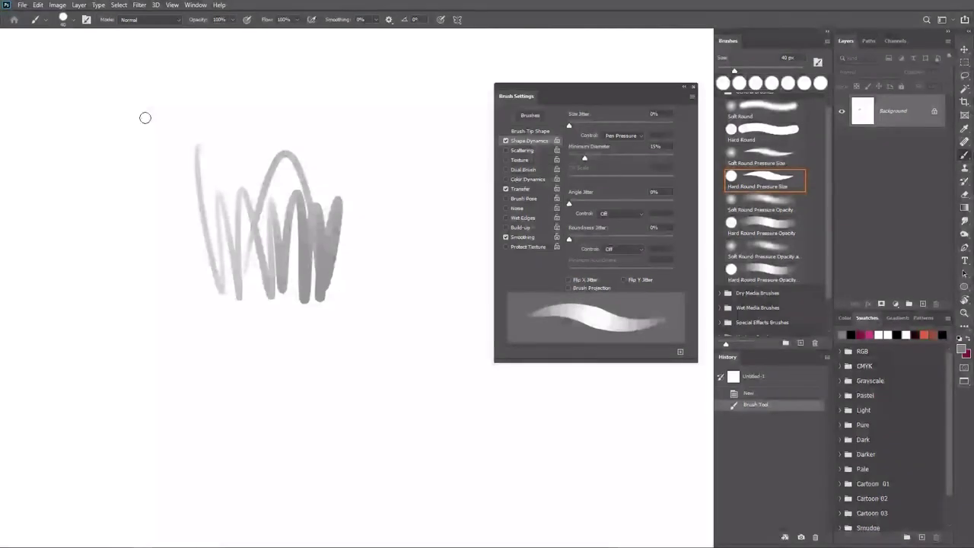
{"action": "key", "text": "ctrl+z"}
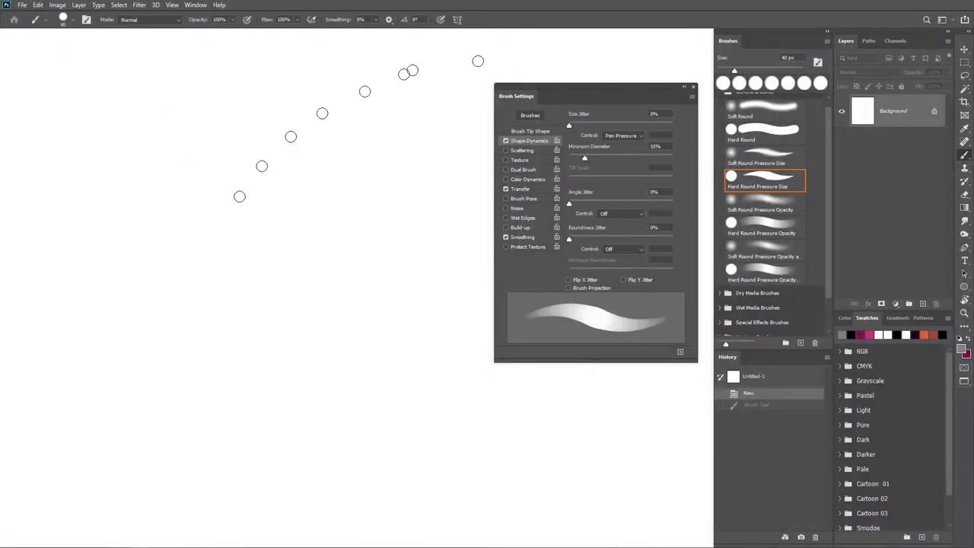
Raise the size jitter to 75% and paint vertical and zigzag test strokes, undoing the zigzags
{"action": "mouse_move", "coordinate": [584, 160]}
{"action": "left_mouse_down"}
{"action": "mouse_move", "coordinate": [606, 160]}
{"action": "mouse_move", "coordinate": [581, 158]}
{"action": "left_mouse_up"}
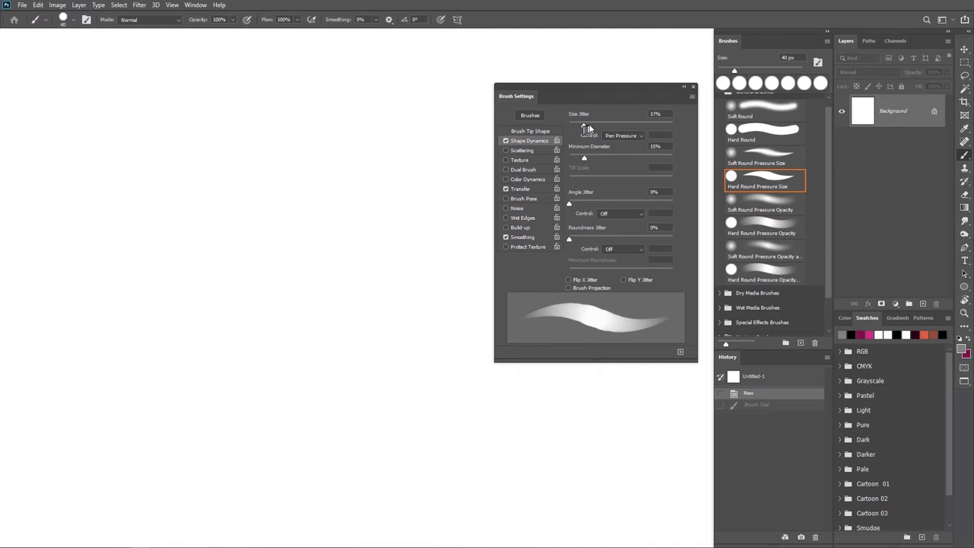
{"action": "mouse_move", "coordinate": [571, 126]}
{"action": "left_mouse_down"}
{"action": "mouse_move", "coordinate": [689, 122]}
{"action": "mouse_move", "coordinate": [593, 128]}
{"action": "mouse_move", "coordinate": [662, 124]}
{"action": "mouse_move", "coordinate": [646, 126]}
{"action": "left_mouse_up"}
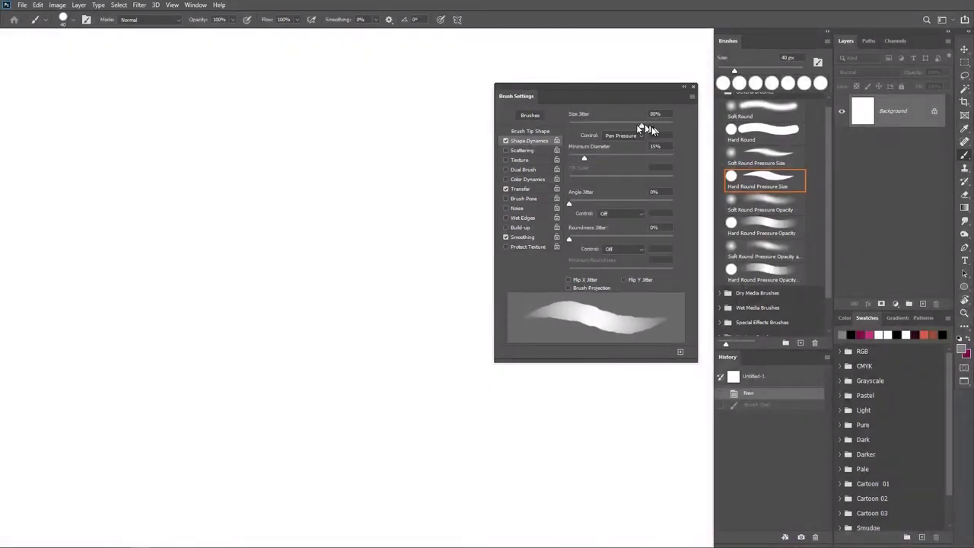
{"action": "mouse_move", "coordinate": [306, 174]}
{"action": "left_mouse_down"}
{"action": "mouse_move", "coordinate": [322, 191]}
{"action": "mouse_move", "coordinate": [372, 184]}
{"action": "mouse_move", "coordinate": [413, 228]}
{"action": "mouse_move", "coordinate": [422, 300]}
{"action": "left_mouse_up"}
{"action": "key", "text": "ctrl+z"}
{"action": "mouse_move", "coordinate": [250, 174]}
{"action": "left_mouse_down"}
{"action": "mouse_move", "coordinate": [301, 198]}
{"action": "mouse_move", "coordinate": [355, 290]}
{"action": "mouse_move", "coordinate": [369, 270]}
{"action": "left_mouse_up"}
{"action": "key", "text": "ctrl+z"}
{"action": "left_click_drag", "start_coordinate": [303, 128], "coordinate": [316, 241]}
{"action": "mouse_move", "coordinate": [329, 116]}
{"action": "left_mouse_down"}
{"action": "mouse_move", "coordinate": [385, 264]}
{"action": "mouse_move", "coordinate": [418, 257]}
{"action": "left_mouse_up"}
{"action": "key", "text": "ctrl+z"}
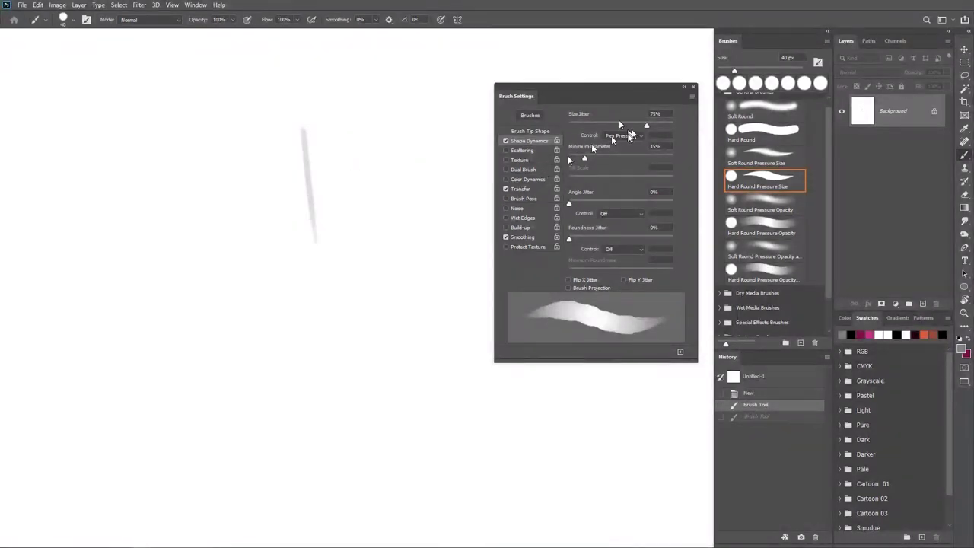
Lower the size jitter to 18%, paint two zigzag test strokes and undo everything back to the blank canvas
{"action": "mouse_move", "coordinate": [646, 123]}
{"action": "left_mouse_down"}
{"action": "mouse_move", "coordinate": [659, 128]}
{"action": "mouse_move", "coordinate": [573, 127]}
{"action": "mouse_move", "coordinate": [588, 128]}
{"action": "left_mouse_up"}
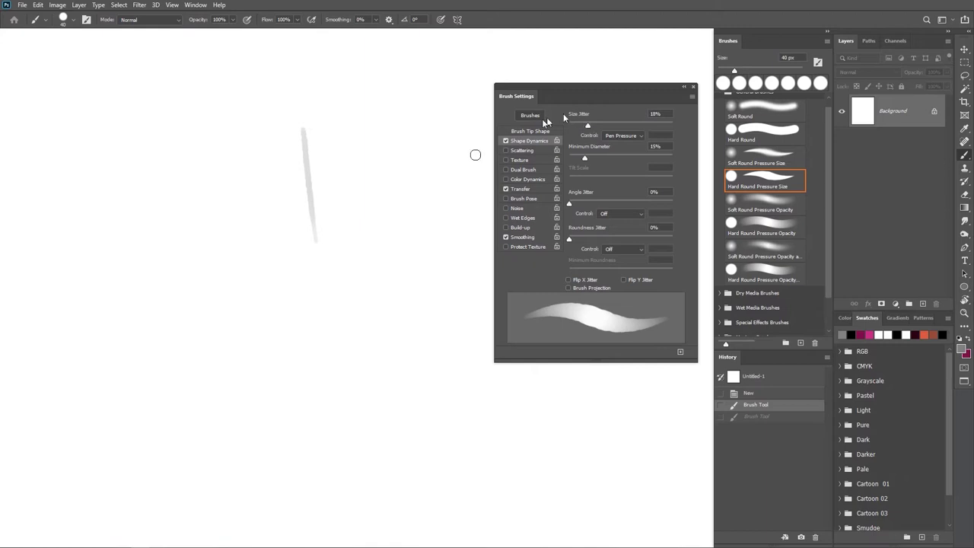
{"action": "mouse_move", "coordinate": [308, 129]}
{"action": "left_mouse_down"}
{"action": "mouse_move", "coordinate": [341, 245]}
{"action": "mouse_move", "coordinate": [357, 166]}
{"action": "mouse_move", "coordinate": [379, 162]}
{"action": "mouse_move", "coordinate": [424, 262]}
{"action": "left_mouse_up"}
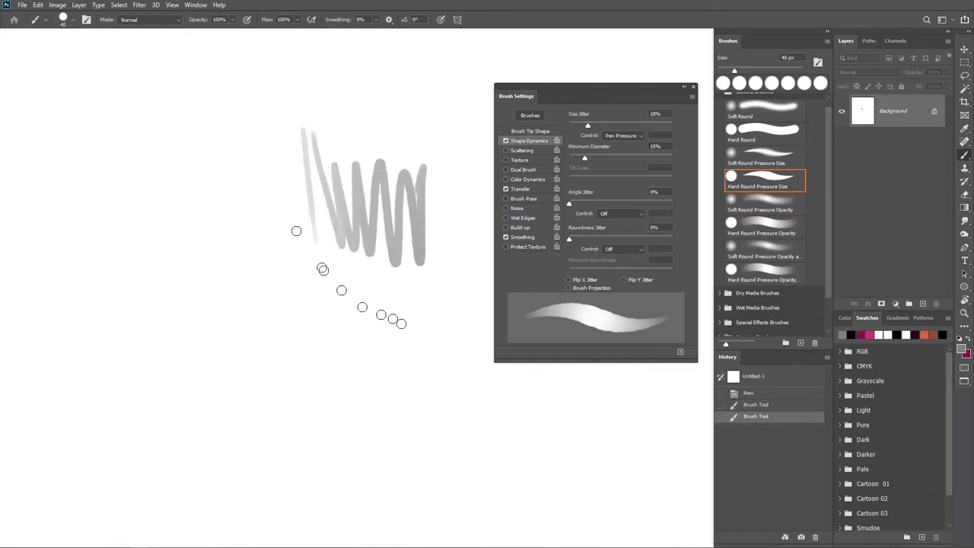
{"action": "mouse_move", "coordinate": [271, 259]}
{"action": "left_mouse_down"}
{"action": "mouse_move", "coordinate": [320, 333]}
{"action": "mouse_move", "coordinate": [356, 295]}
{"action": "mouse_move", "coordinate": [397, 400]}
{"action": "left_mouse_up"}
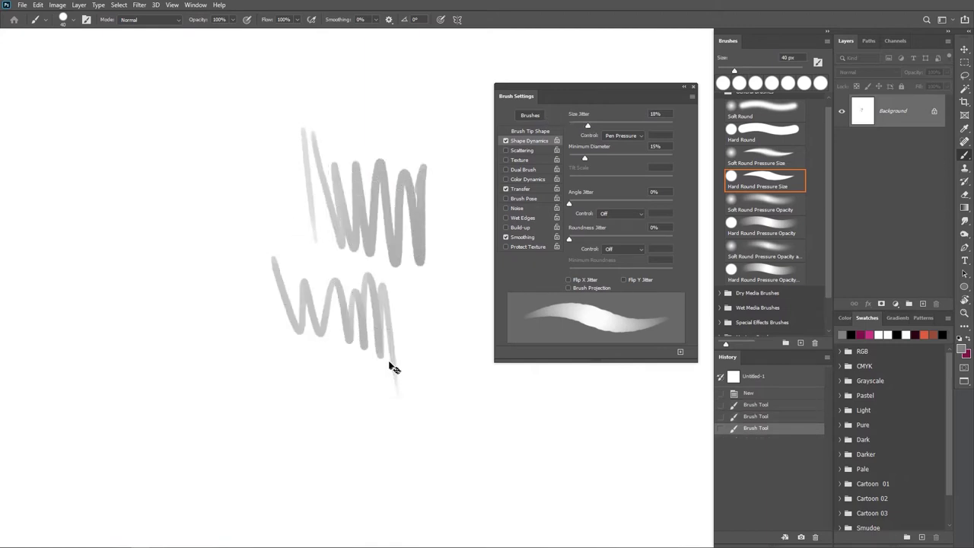
{"action": "key", "text": "ctrl+z"}
{"action": "key", "text": "ctrl+z"}
{"action": "key", "text": "ctrl+z"}
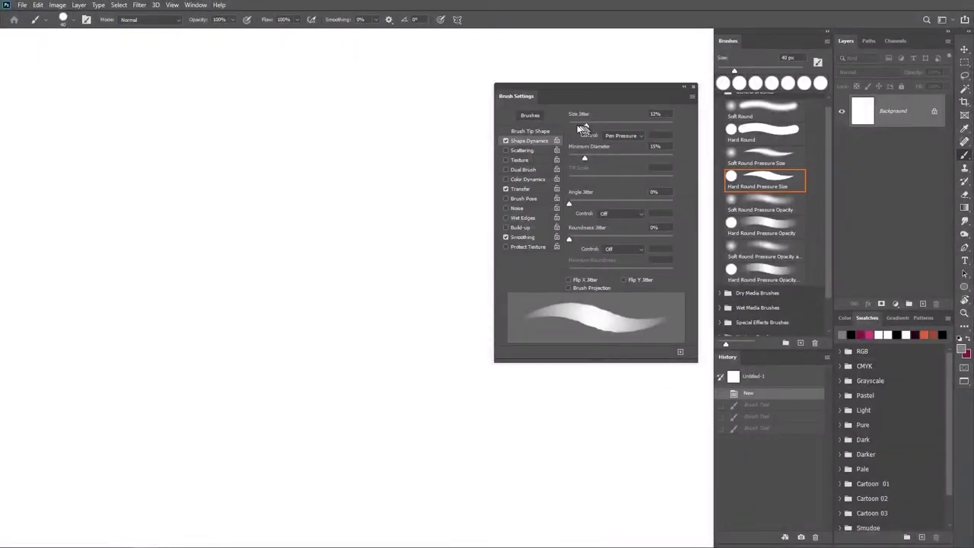
Set the size jitter to 0%, paint two zigzag strokes side by side and undo both
{"action": "left_click_drag", "start_coordinate": [583, 125], "coordinate": [560, 123]}
{"action": "mouse_move", "coordinate": [240, 158]}
{"action": "left_mouse_down"}
{"action": "mouse_move", "coordinate": [280, 293]}
{"action": "mouse_move", "coordinate": [261, 173]}
{"action": "mouse_move", "coordinate": [279, 165]}
{"action": "mouse_move", "coordinate": [321, 341]}
{"action": "left_mouse_up"}
{"action": "mouse_move", "coordinate": [340, 150]}
{"action": "left_mouse_down"}
{"action": "mouse_move", "coordinate": [376, 262]}
{"action": "mouse_move", "coordinate": [423, 251]}
{"action": "left_mouse_up"}
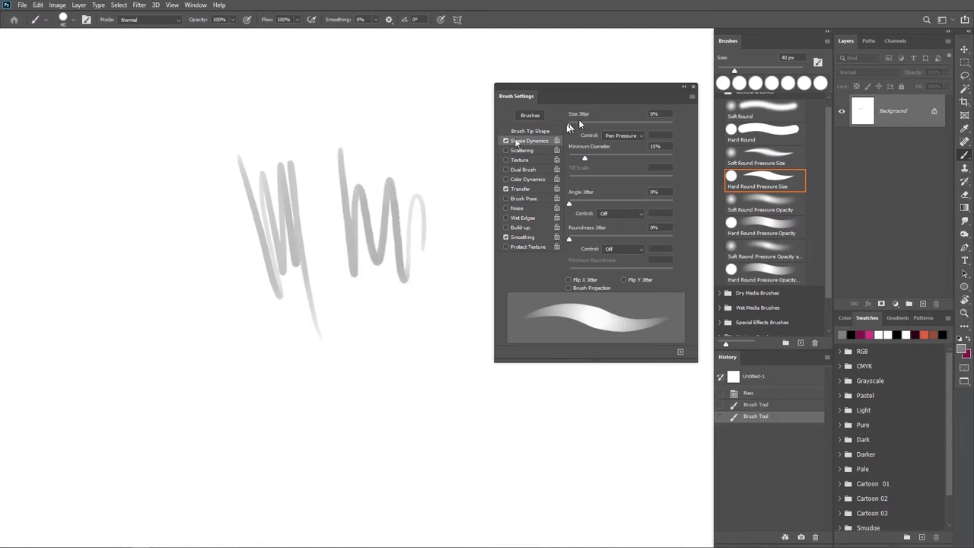
{"action": "key", "text": "ctrl+z"}
{"action": "key", "text": "ctrl+z"}
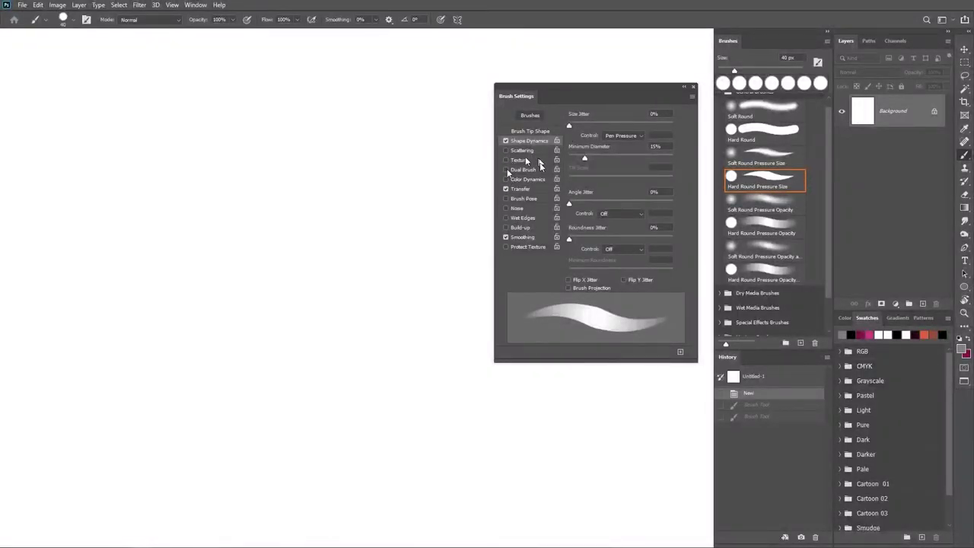
Reduce the brush tip size to 10 px and sketch thin zigzag and long vertical test strokes
{"action": "left_click", "coordinate": [505, 142]}
{"action": "left_click", "coordinate": [528, 132]}
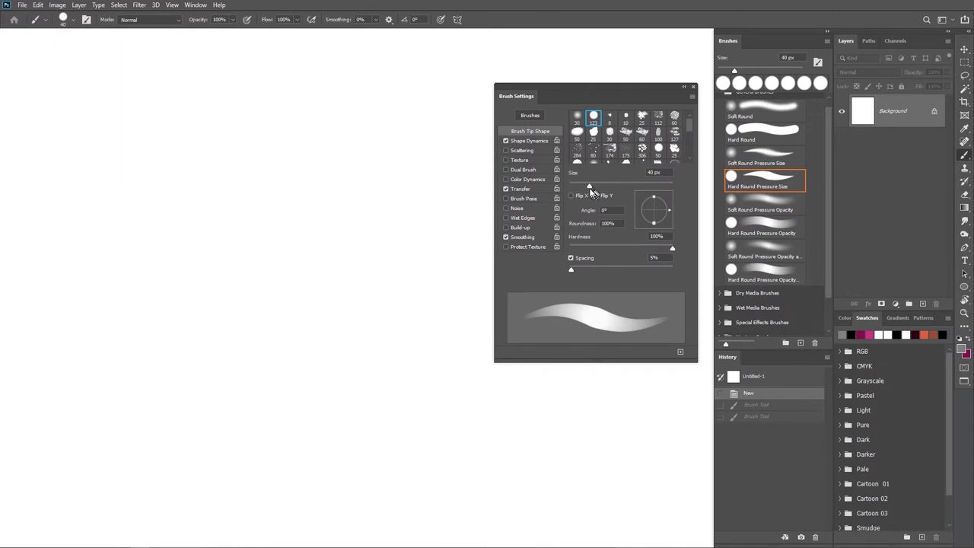
{"action": "left_click_drag", "start_coordinate": [590, 187], "coordinate": [572, 188]}
{"action": "left_click_drag", "start_coordinate": [242, 188], "coordinate": [289, 163]}
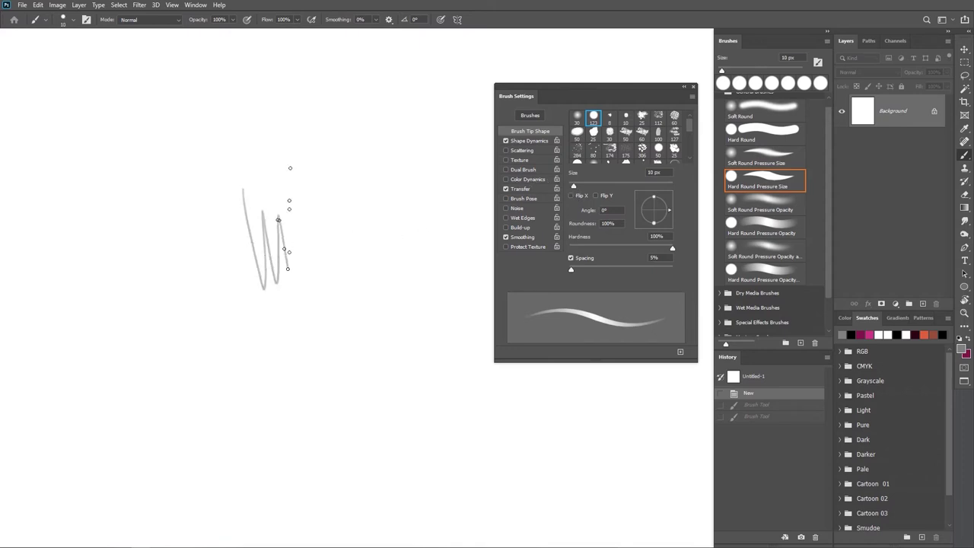
{"action": "left_click_drag", "start_coordinate": [304, 119], "coordinate": [329, 311]}
{"action": "mouse_move", "coordinate": [336, 110]}
{"action": "left_mouse_down"}
{"action": "mouse_move", "coordinate": [346, 259]}
{"action": "mouse_move", "coordinate": [389, 171]}
{"action": "left_mouse_up"}
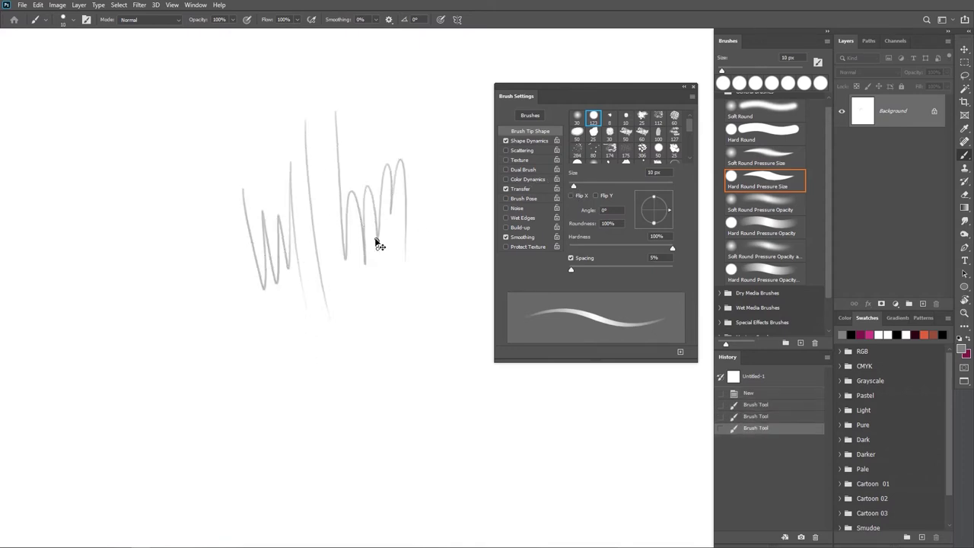
Undo the three thin test strokes to clear the canvas
{"action": "key", "text": "ctrl+z"}
{"action": "key", "text": "ctrl+z"}
{"action": "key", "text": "ctrl+z"}
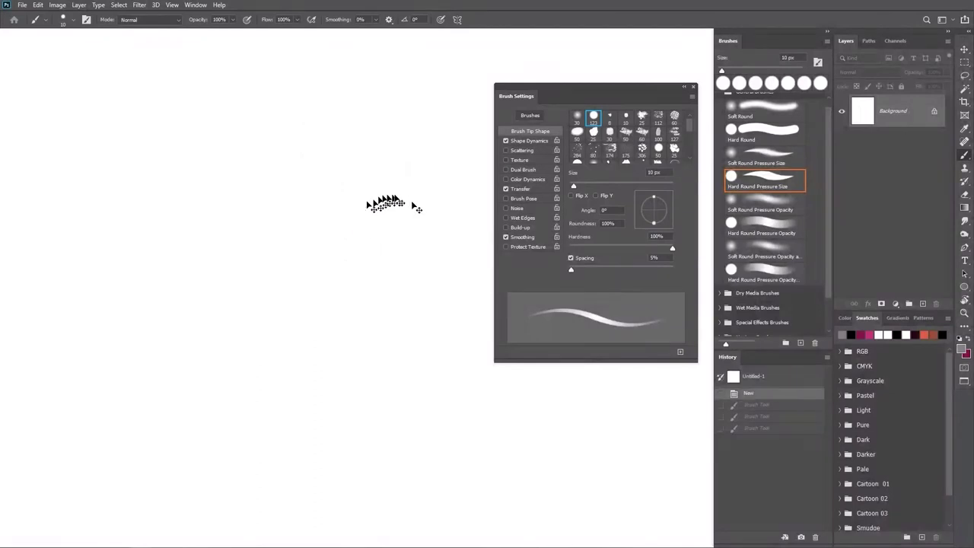
Save the customised brush as a new preset with its size captured and the tool settings included
{"action": "left_click", "coordinate": [680, 355]}
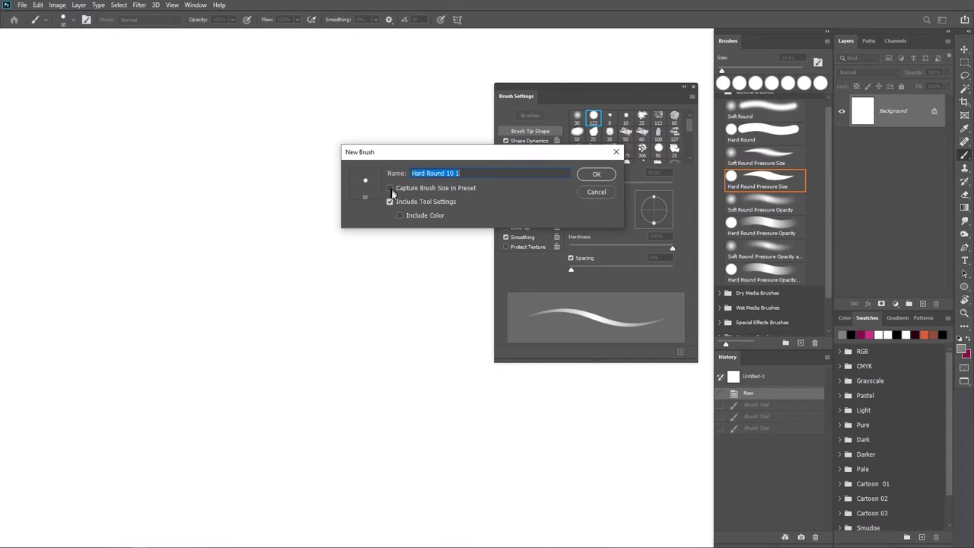
{"action": "left_click", "coordinate": [390, 187]}
{"action": "left_click", "coordinate": [597, 175]}
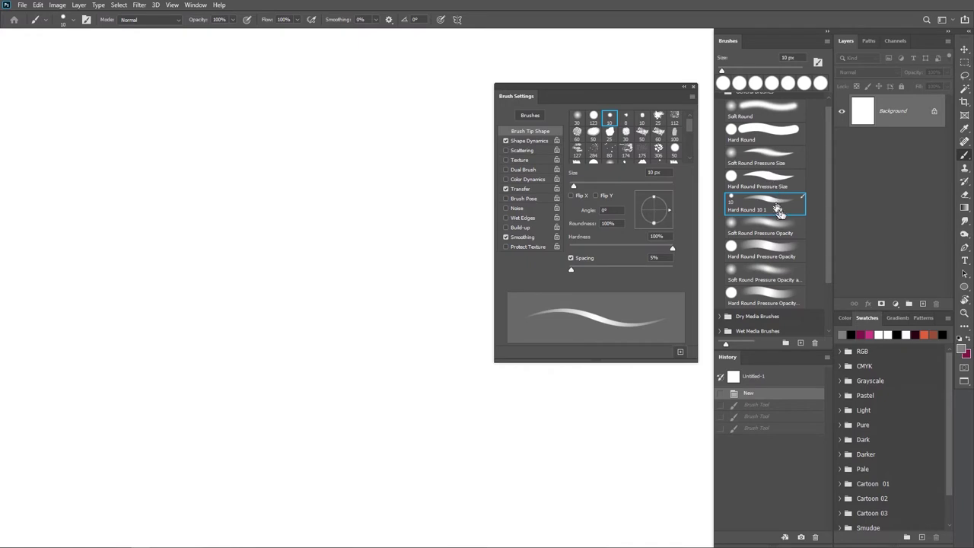
Select the Hard Round Pressure Size brush and sketch a vertical line and a zigzag beside it for comparison
{"action": "left_click", "coordinate": [768, 179]}
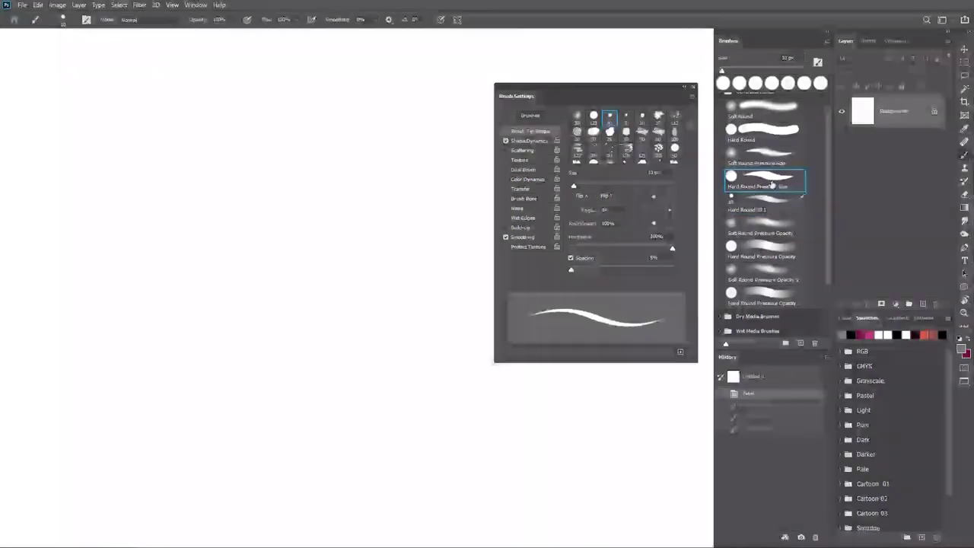
{"action": "left_click_drag", "start_coordinate": [153, 171], "coordinate": [173, 301]}
{"action": "mouse_move", "coordinate": [166, 168]}
{"action": "left_mouse_down"}
{"action": "mouse_move", "coordinate": [185, 266]}
{"action": "mouse_move", "coordinate": [214, 182]}
{"action": "mouse_move", "coordinate": [245, 304]}
{"action": "left_mouse_up"}
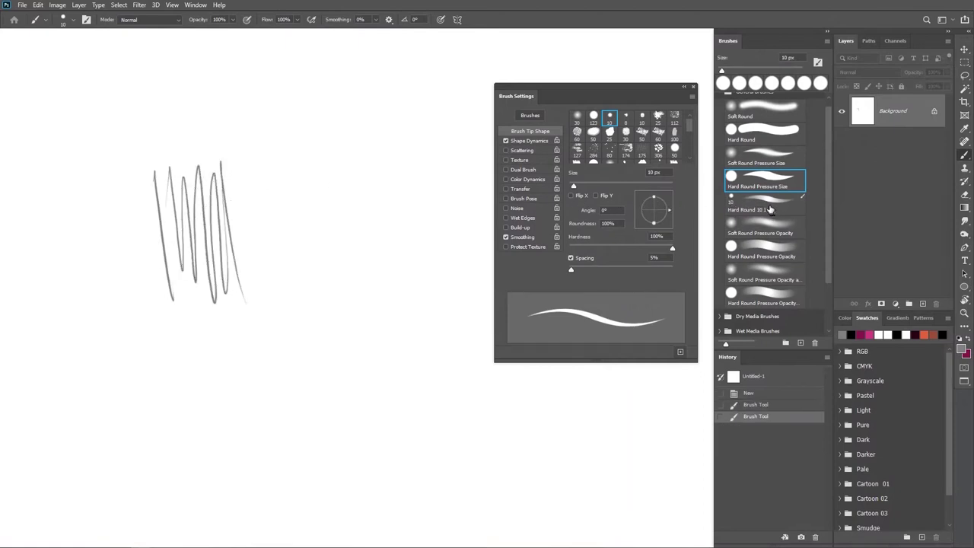
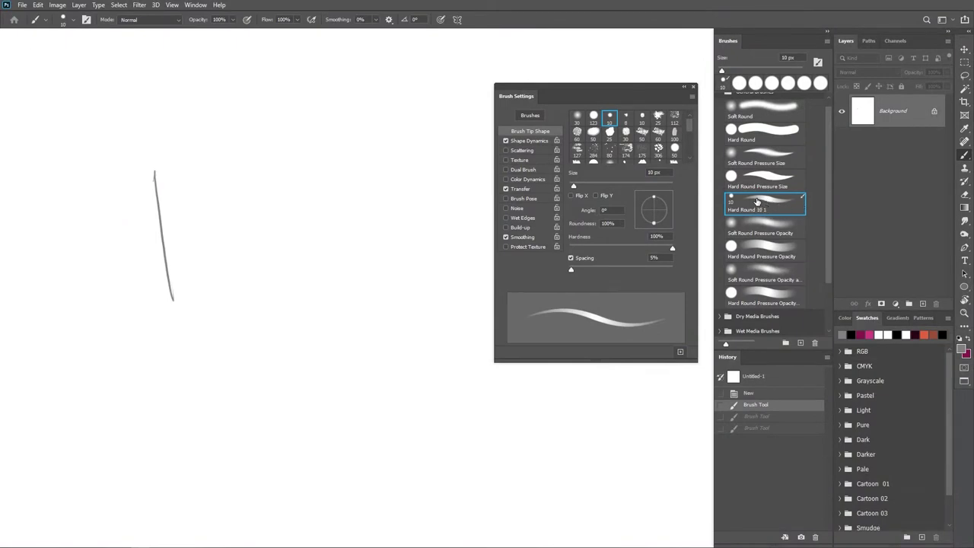
Switch back to the saved Hard Round 10 1 brush preset
{"action": "left_click", "coordinate": [757, 202]}
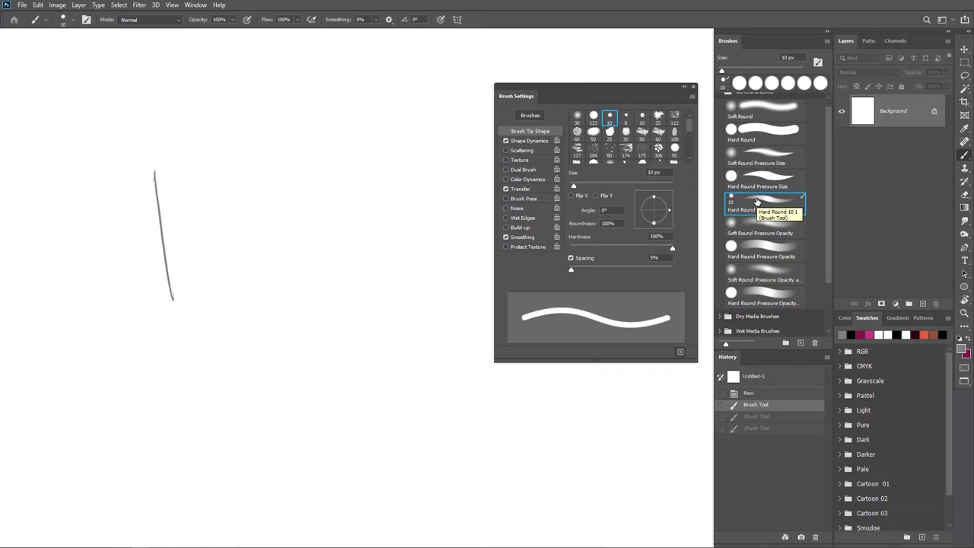
{"action": "left_click", "coordinate": [759, 202]}
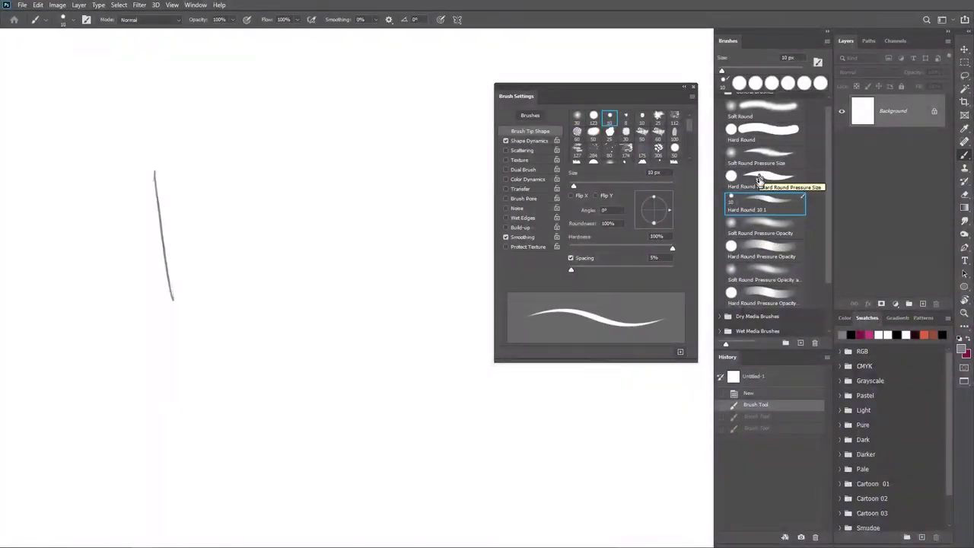
{"action": "left_click", "coordinate": [767, 196]}
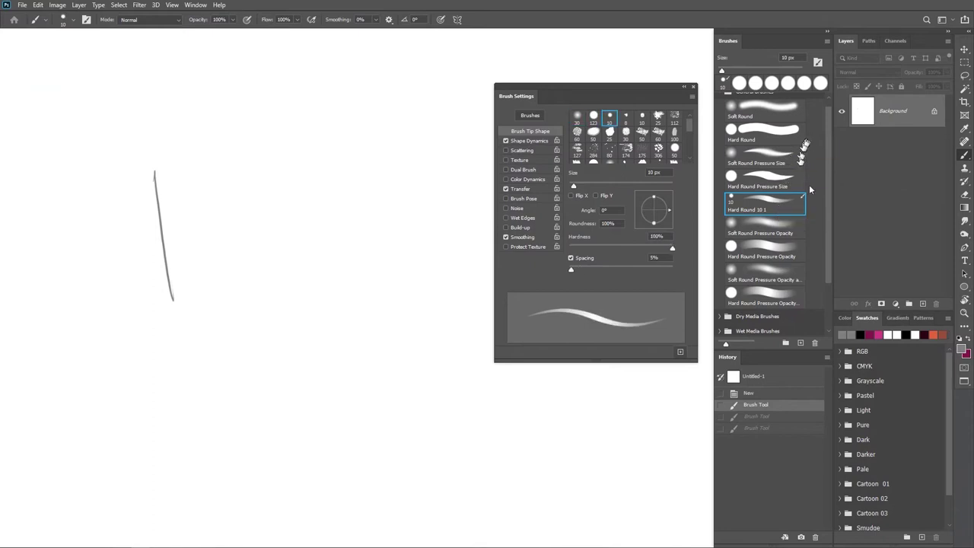
Switch to the Clone Stamp, return to the Brush tool with the Hard Round 10 1 preset, and sketch a zigzag test stroke
{"action": "left_click", "coordinate": [964, 169]}
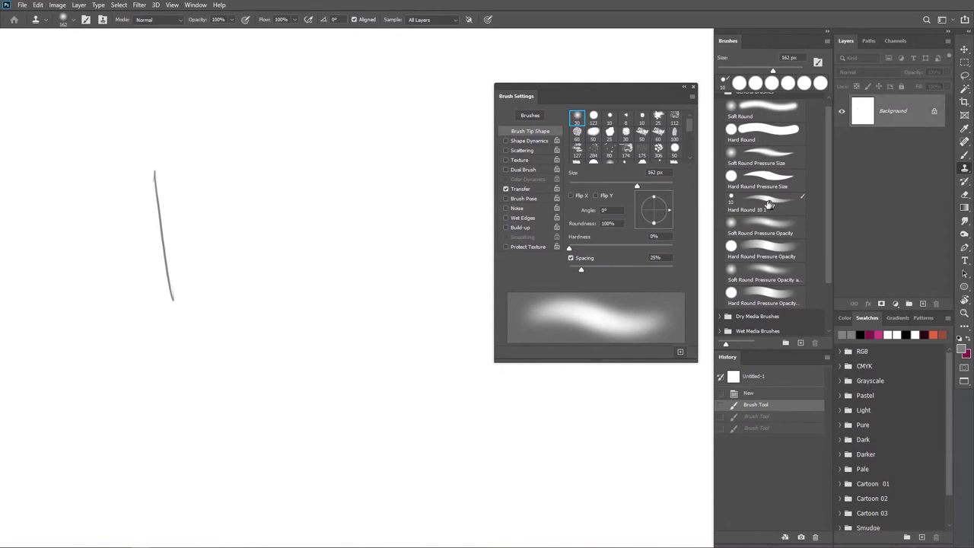
{"action": "left_click", "coordinate": [964, 155]}
{"action": "left_click", "coordinate": [964, 168]}
{"action": "left_click", "coordinate": [766, 204]}
{"action": "left_click", "coordinate": [962, 156]}
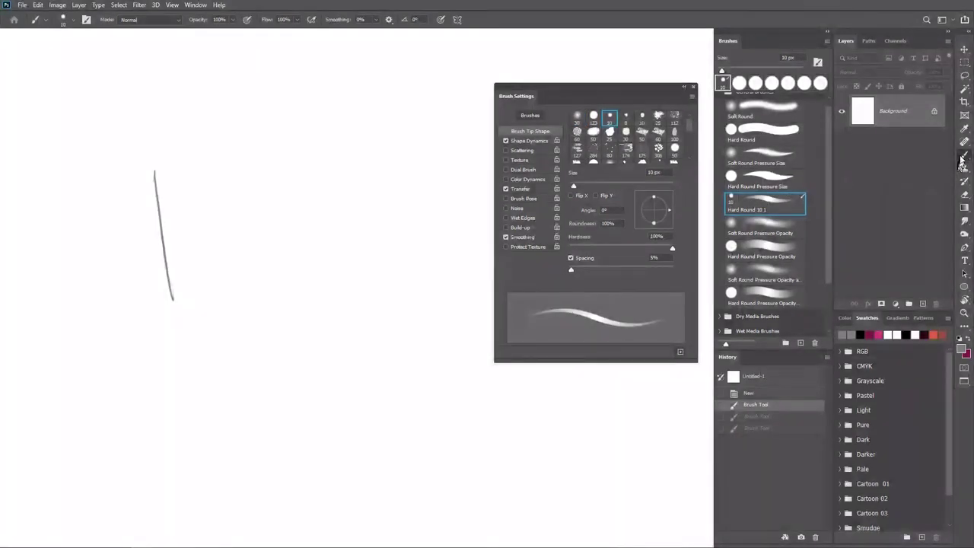
{"action": "mouse_move", "coordinate": [327, 194]}
{"action": "left_mouse_down"}
{"action": "mouse_move", "coordinate": [363, 229]}
{"action": "mouse_move", "coordinate": [404, 192]}
{"action": "mouse_move", "coordinate": [426, 228]}
{"action": "mouse_move", "coordinate": [420, 164]}
{"action": "left_mouse_up"}
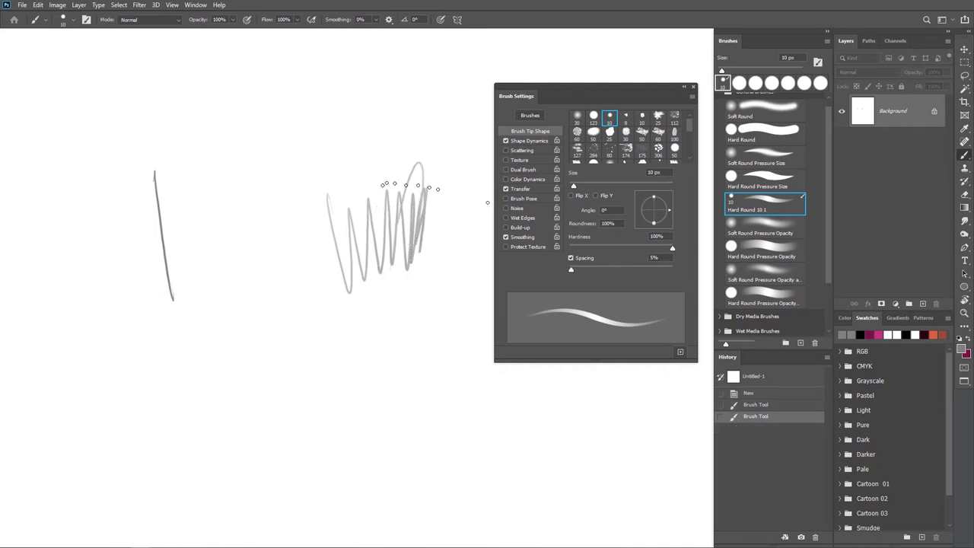
Save the current brush as a new preset named Pencil with its size captured but the tool settings excluded
{"action": "right_click", "coordinate": [751, 201]}
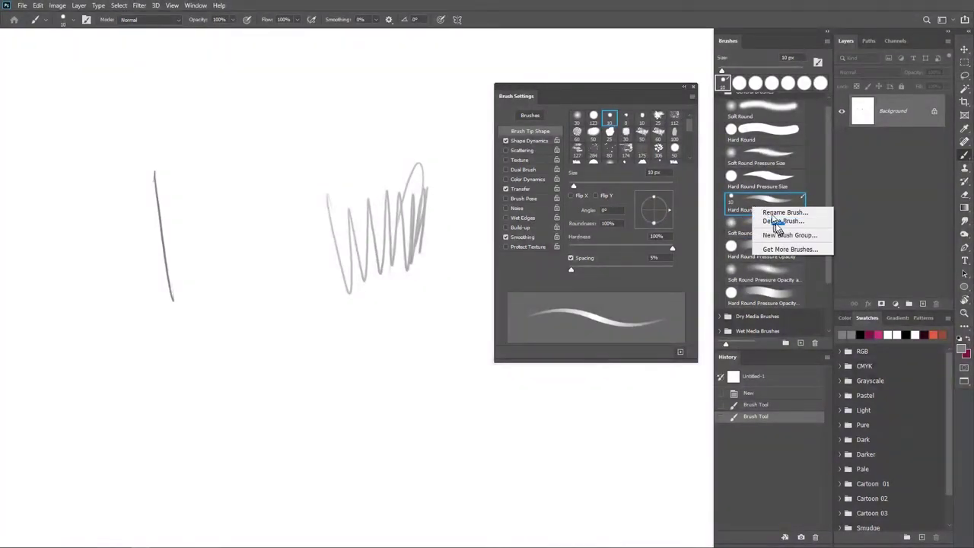
{"action": "left_click", "coordinate": [830, 197]}
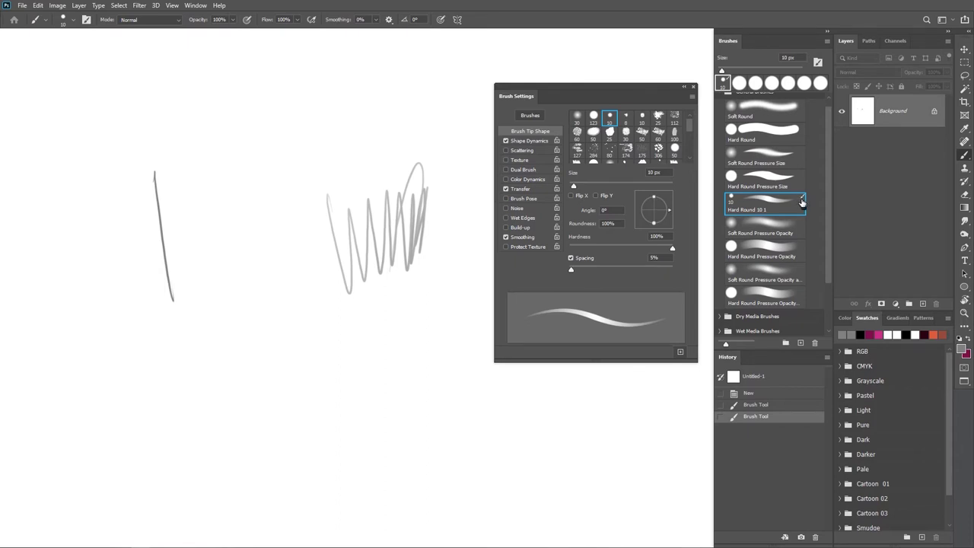
{"action": "left_click", "coordinate": [680, 354]}
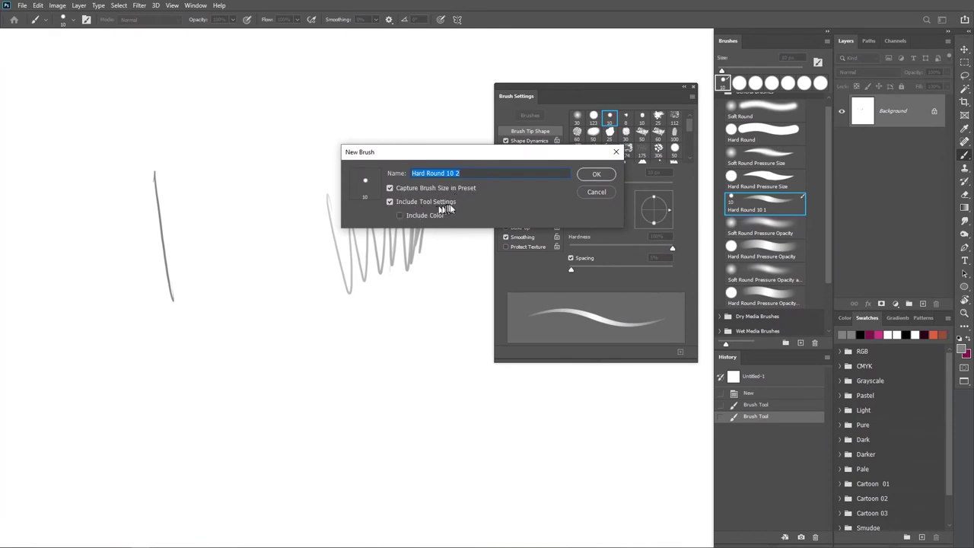
{"action": "left_click", "coordinate": [389, 202]}
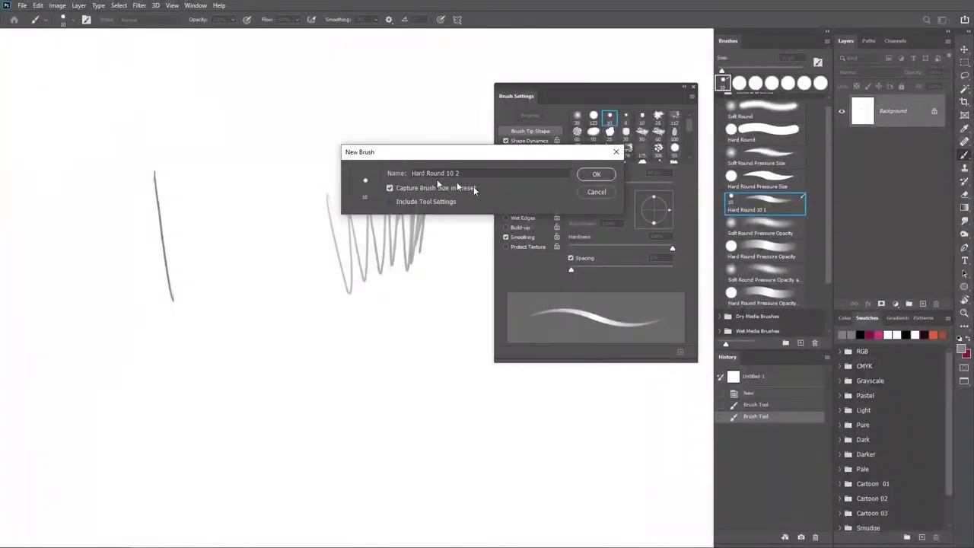
{"action": "left_click_drag", "start_coordinate": [469, 174], "coordinate": [408, 173]}
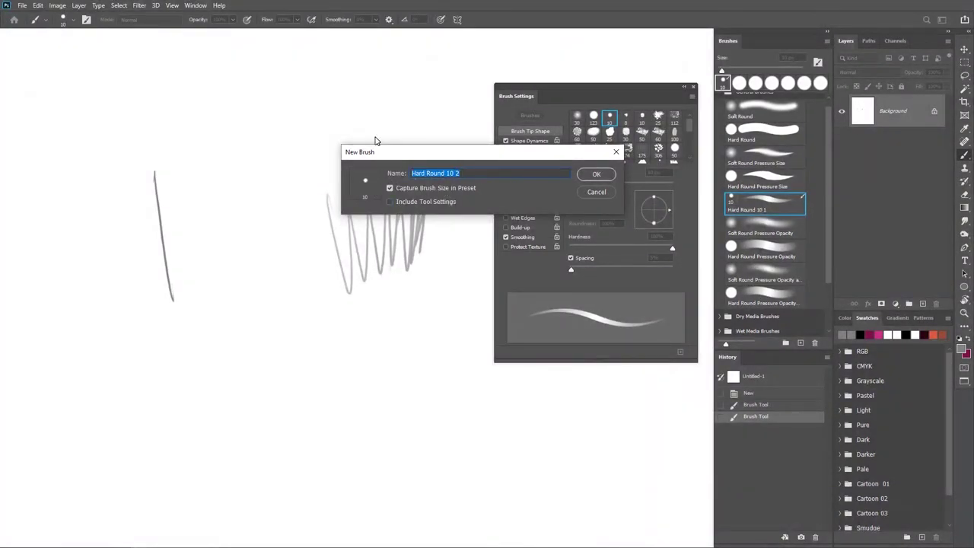
{"action": "type", "text": "P"}
{"action": "type", "text": "Pencil"}
{"action": "left_click", "coordinate": [596, 175]}
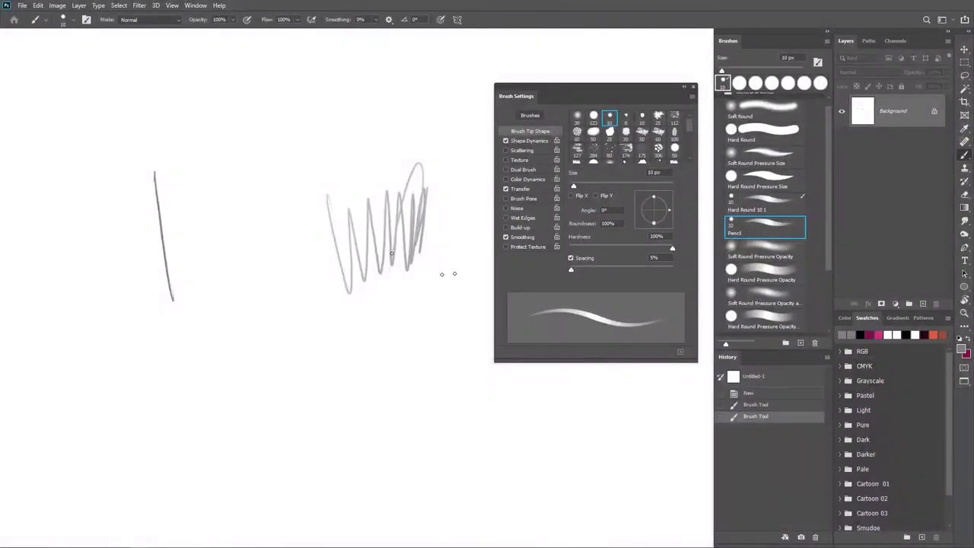
Sketch two loose zigzag test strokes below the earlier zigzag with the Hard Round 10 1 brush
{"action": "mouse_move", "coordinate": [335, 312]}
{"action": "left_mouse_down"}
{"action": "mouse_move", "coordinate": [375, 368]}
{"action": "mouse_move", "coordinate": [398, 360]}
{"action": "mouse_move", "coordinate": [423, 273]}
{"action": "mouse_move", "coordinate": [431, 373]}
{"action": "left_mouse_up"}
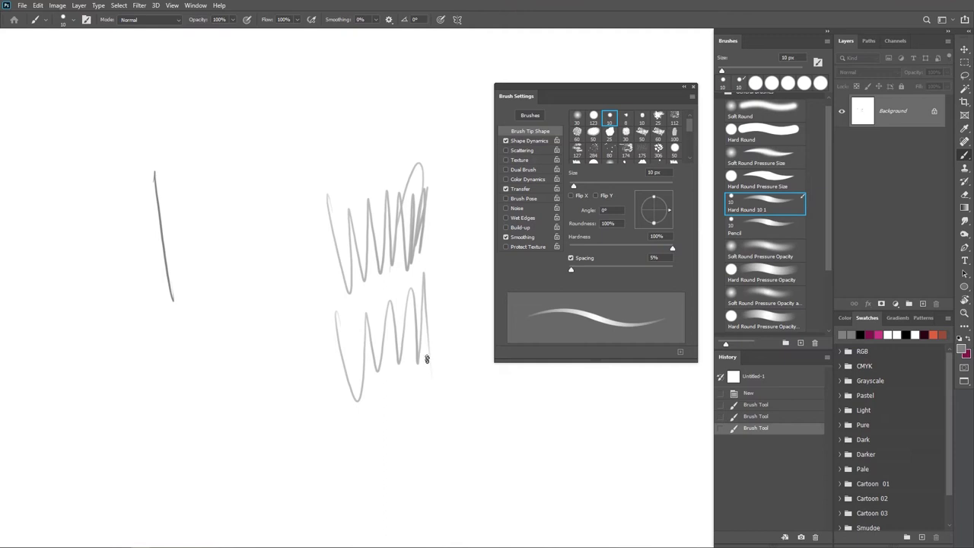
{"action": "mouse_move", "coordinate": [377, 386]}
{"action": "left_mouse_down"}
{"action": "mouse_move", "coordinate": [297, 318]}
{"action": "mouse_move", "coordinate": [411, 359]}
{"action": "left_mouse_up"}
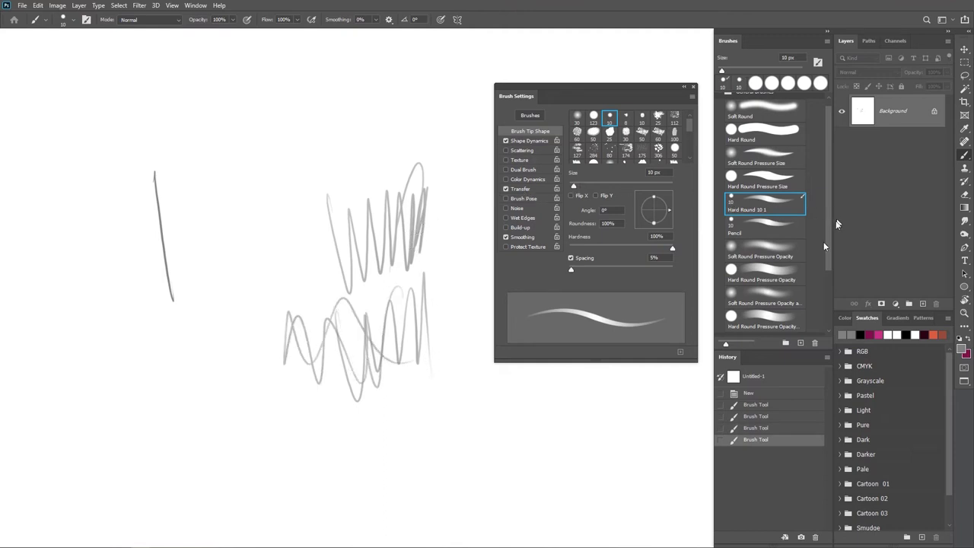
Remove the Pencil preset from the brush list and move the Hard Round 10 1 preset into the Mactoon Brush group
{"action": "left_click", "coordinate": [773, 228]}
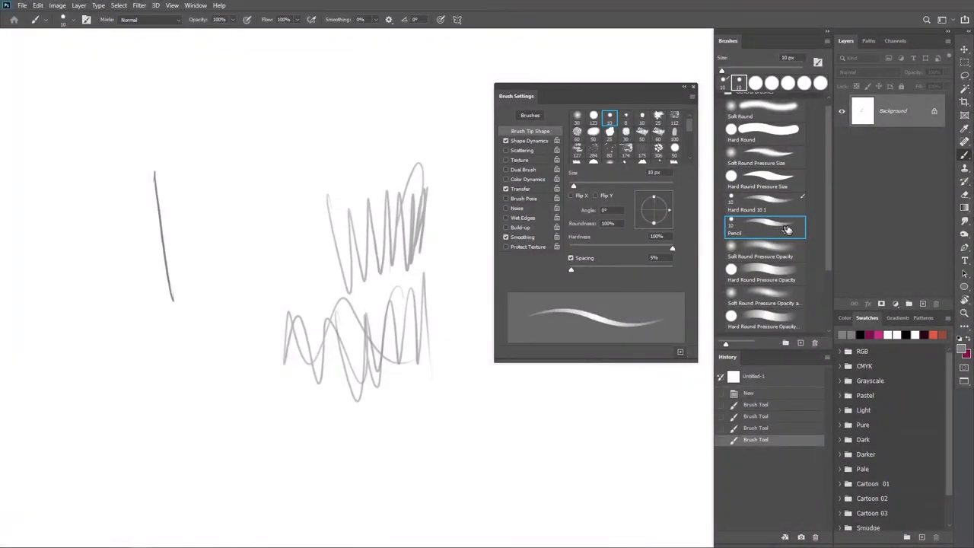
{"action": "mouse_move", "coordinate": [787, 232]}
{"action": "left_mouse_down"}
{"action": "mouse_move", "coordinate": [795, 312]}
{"action": "mouse_move", "coordinate": [816, 343]}
{"action": "mouse_move", "coordinate": [833, 232]}
{"action": "mouse_move", "coordinate": [780, 196]}
{"action": "mouse_move", "coordinate": [786, 297]}
{"action": "mouse_move", "coordinate": [812, 290]}
{"action": "left_mouse_up"}
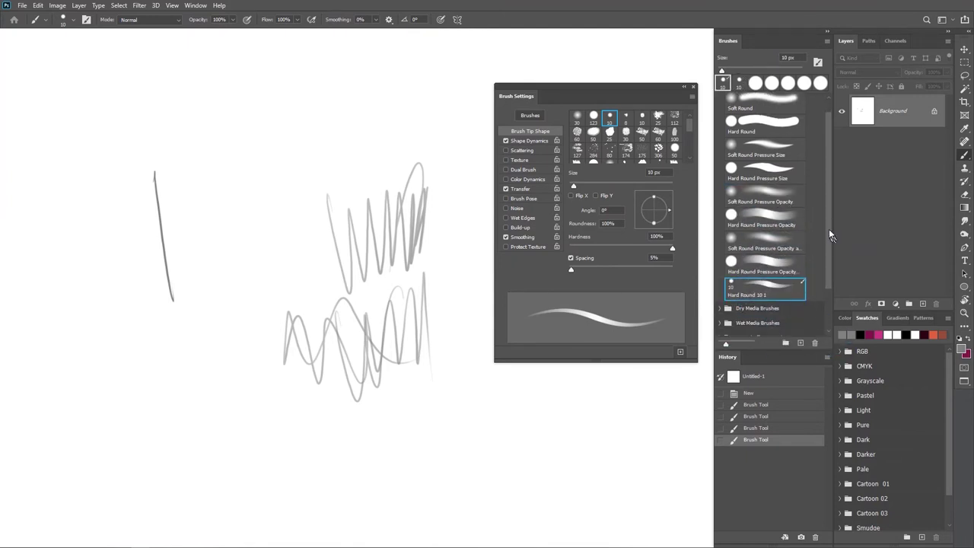
{"action": "scroll", "coordinate": [829, 228], "scroll_direction": "down", "scroll_amount": 3}
{"action": "left_click_drag", "start_coordinate": [774, 237], "coordinate": [776, 298]}
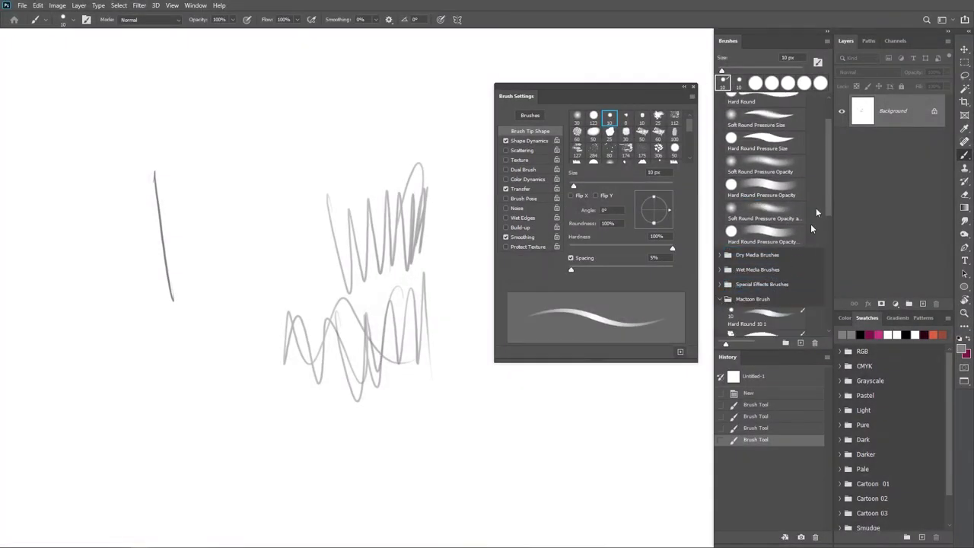
Select the Stroke brush from the Mactoon Brush group and paint several zigzag test strokes across the existing sketch lines
{"action": "scroll", "coordinate": [826, 179], "scroll_direction": "down", "scroll_amount": 6}
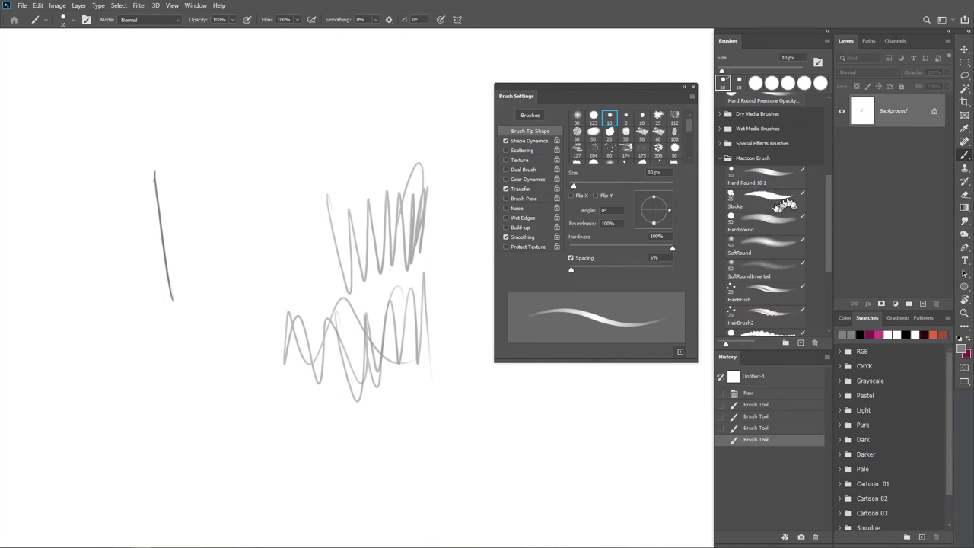
{"action": "left_click", "coordinate": [774, 202]}
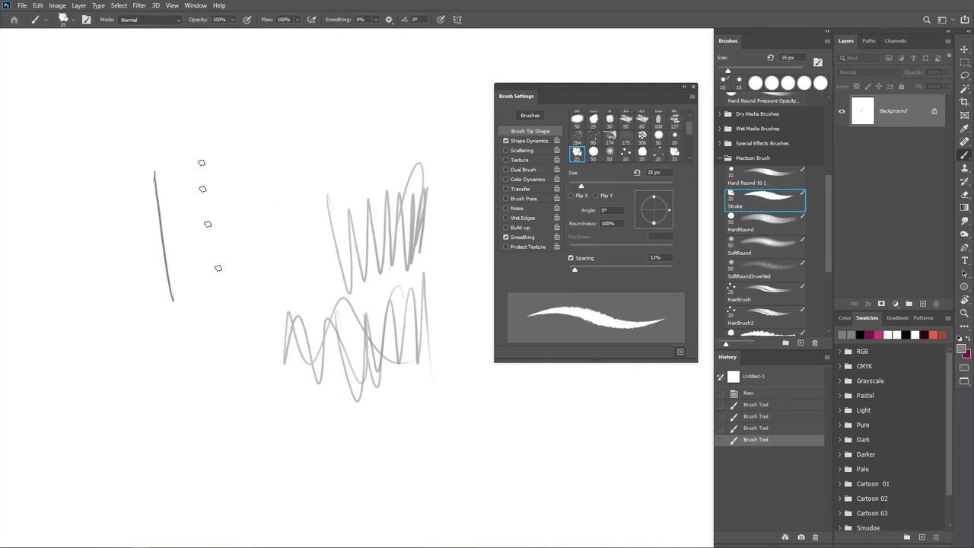
{"action": "mouse_move", "coordinate": [202, 160]}
{"action": "left_mouse_down"}
{"action": "mouse_move", "coordinate": [260, 292]}
{"action": "mouse_move", "coordinate": [283, 314]}
{"action": "mouse_move", "coordinate": [277, 197]}
{"action": "mouse_move", "coordinate": [306, 297]}
{"action": "left_mouse_up"}
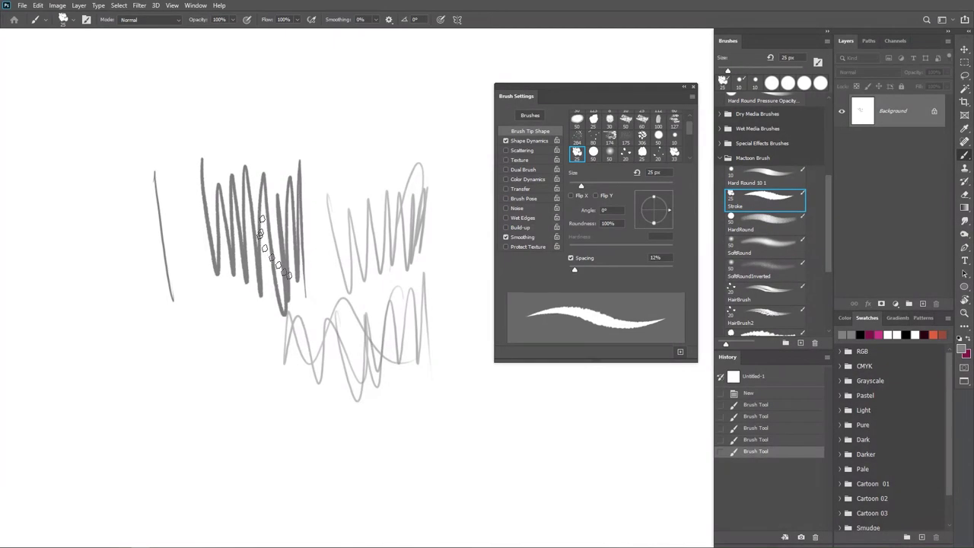
{"action": "mouse_move", "coordinate": [303, 247]}
{"action": "left_mouse_down"}
{"action": "mouse_move", "coordinate": [302, 286]}
{"action": "mouse_move", "coordinate": [331, 306]}
{"action": "mouse_move", "coordinate": [383, 275]}
{"action": "mouse_move", "coordinate": [394, 311]}
{"action": "mouse_move", "coordinate": [412, 313]}
{"action": "mouse_move", "coordinate": [445, 282]}
{"action": "left_mouse_up"}
{"action": "mouse_move", "coordinate": [156, 175]}
{"action": "left_mouse_down"}
{"action": "mouse_move", "coordinate": [134, 228]}
{"action": "mouse_move", "coordinate": [456, 221]}
{"action": "left_mouse_up"}
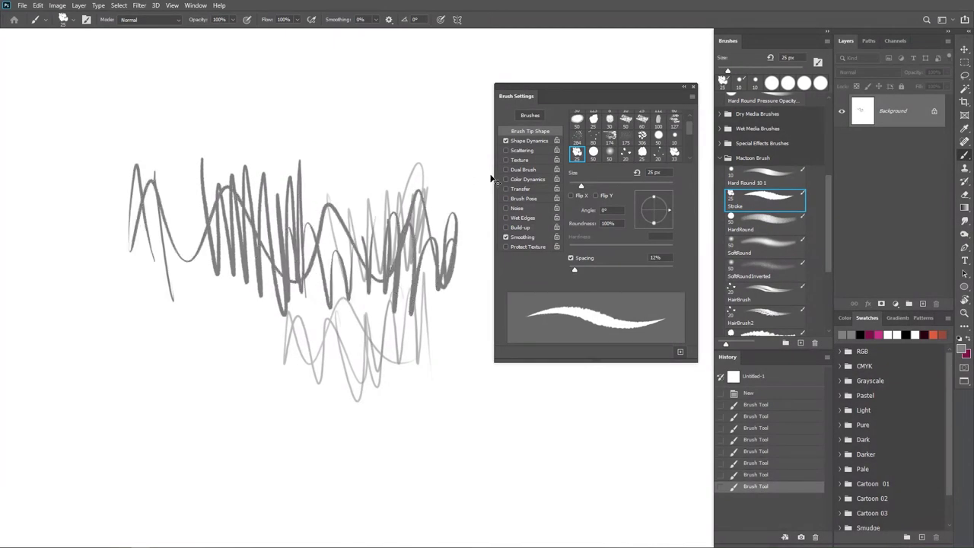
Undo all the test strokes back to the blank canvas, keeping the Stroke brush selected
{"action": "key", "text": "ctrl+z"}
{"action": "key", "text": "ctrl+z"}
{"action": "key", "text": "ctrl+z"}
{"action": "key", "text": "ctrl+z"}
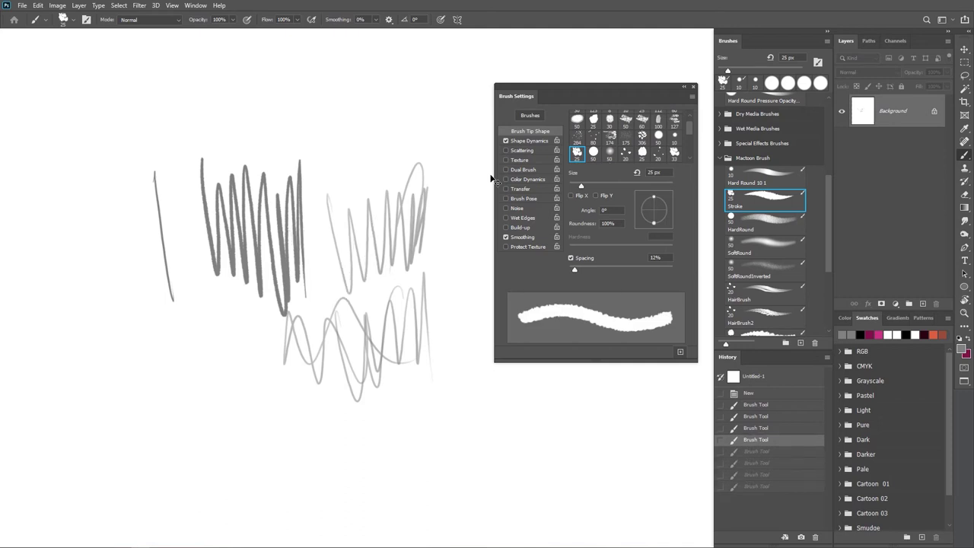
{"action": "key", "text": "ctrl+z"}
{"action": "key", "text": "ctrl+z"}
{"action": "key", "text": "ctrl+z"}
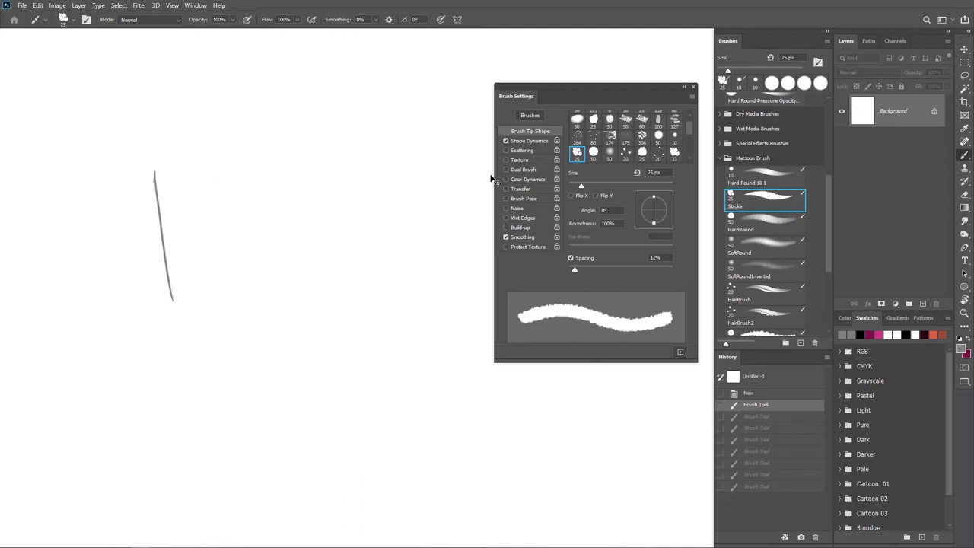
{"action": "key", "text": "ctrl+z"}
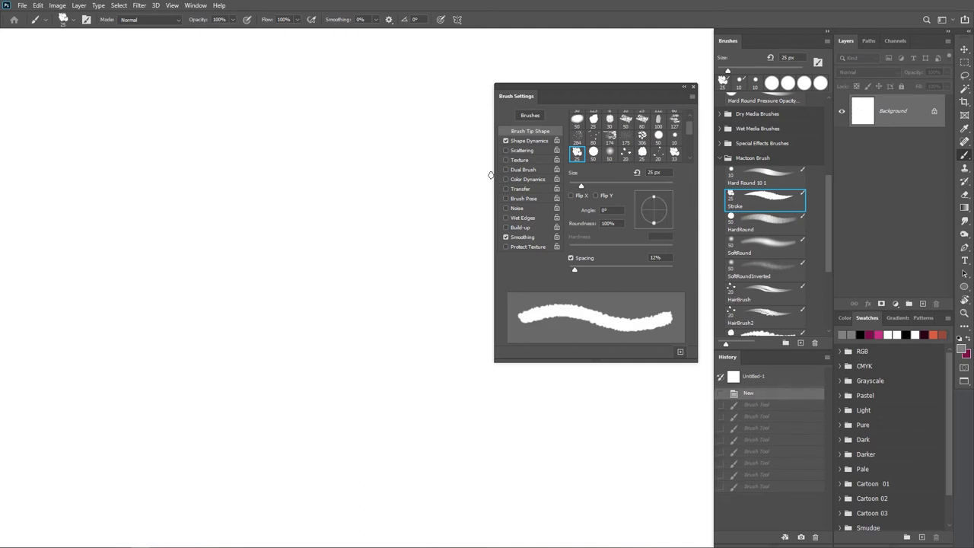
{"action": "left_click", "coordinate": [743, 196]}
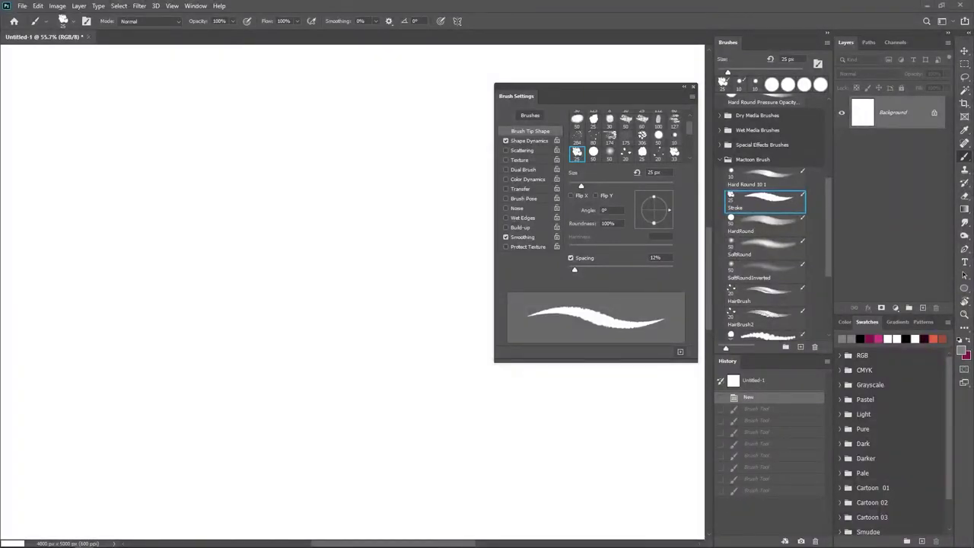
Open the black irregular ink paint PNG from the desktop's Brush folder and darken it using Levels with input black 108 and white 235
{"action": "key", "text": "alt+Tab"}
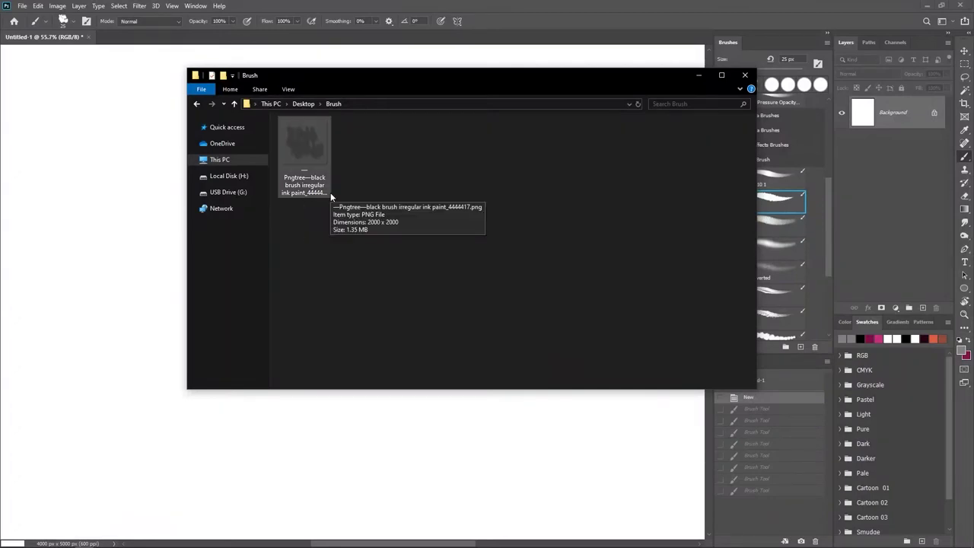
{"action": "mouse_move", "coordinate": [326, 191]}
{"action": "left_mouse_down"}
{"action": "mouse_move", "coordinate": [361, 85]}
{"action": "mouse_move", "coordinate": [374, 97]}
{"action": "mouse_move", "coordinate": [376, 185]}
{"action": "mouse_move", "coordinate": [238, 35]}
{"action": "mouse_move", "coordinate": [236, 45]}
{"action": "left_mouse_up"}
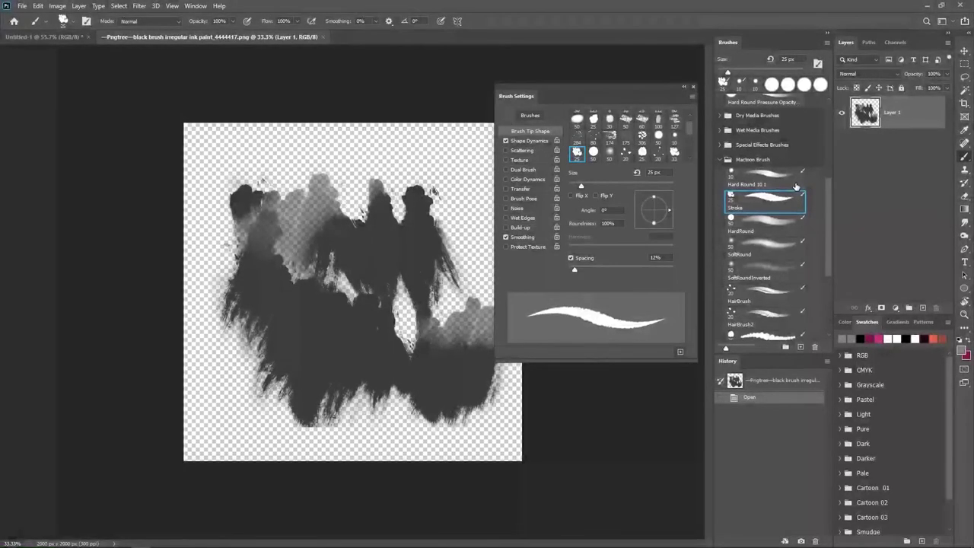
{"action": "key", "text": "ctrl+l"}
{"action": "left_click_drag", "start_coordinate": [616, 221], "coordinate": [665, 224]}
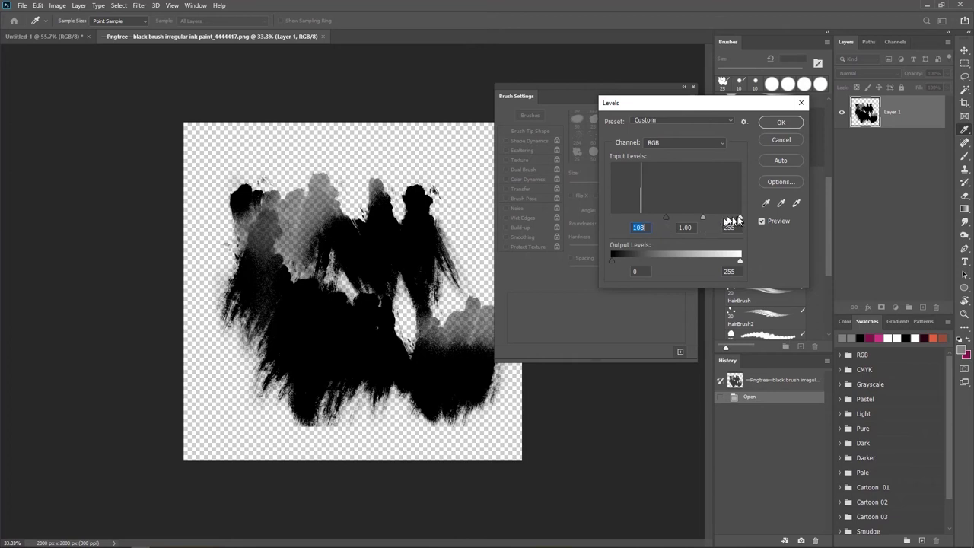
{"action": "left_click_drag", "start_coordinate": [739, 218], "coordinate": [731, 218]}
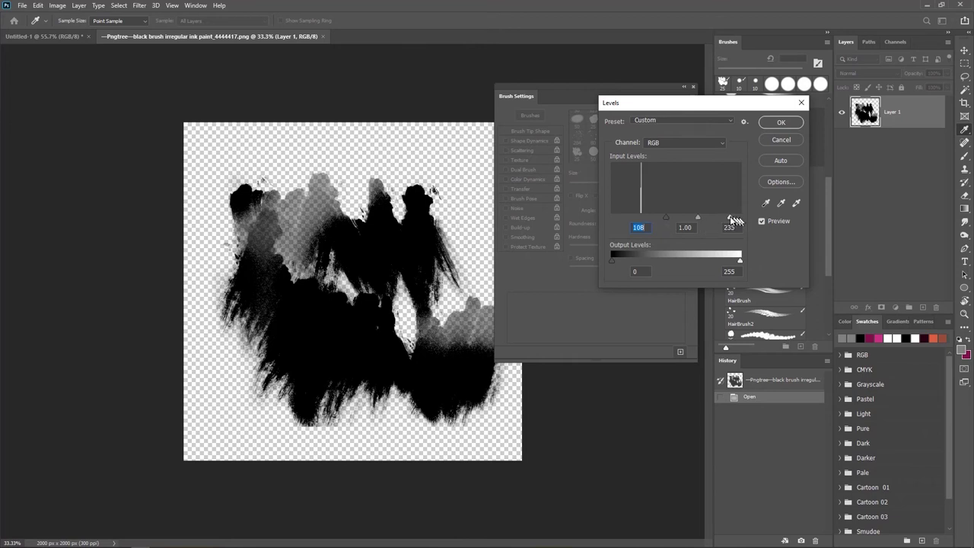
{"action": "left_click", "coordinate": [781, 122]}
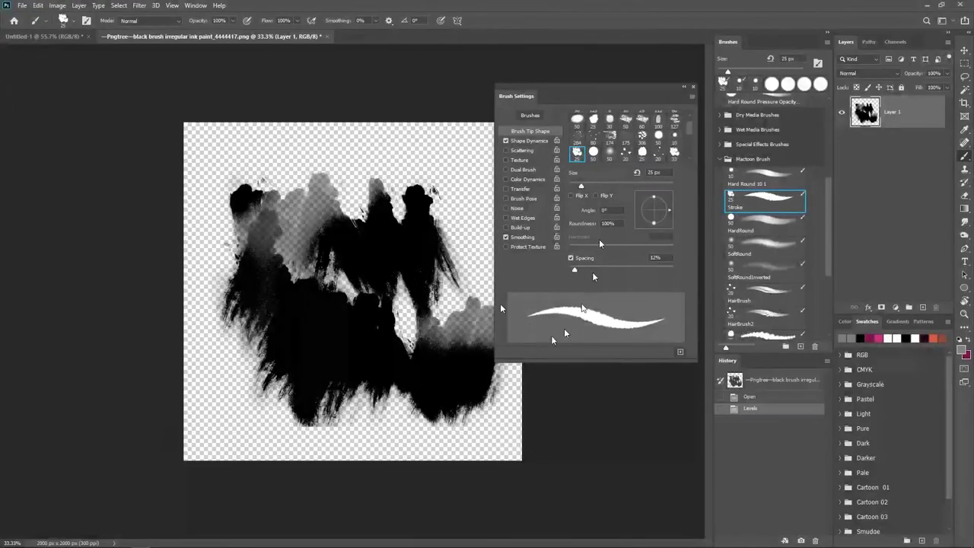
Define a new brush preset from the darkened ink paint image and name it Pencil 01
{"action": "left_click", "coordinate": [37, 6]}
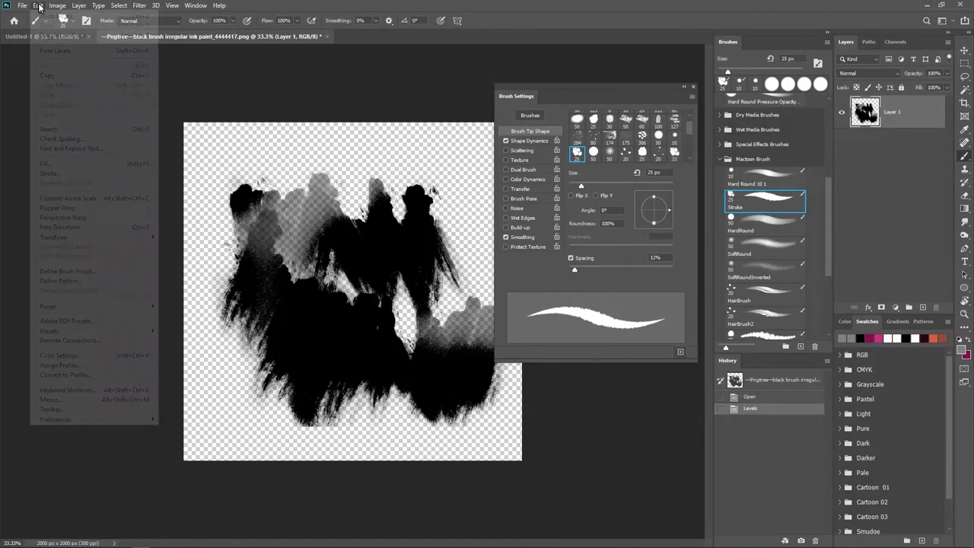
{"action": "left_click", "coordinate": [78, 272]}
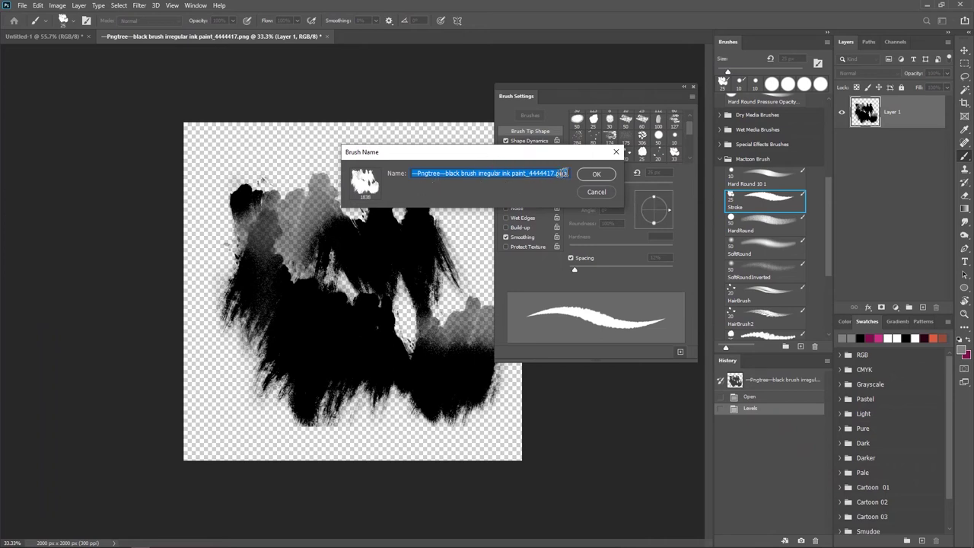
{"action": "left_click_drag", "start_coordinate": [503, 174], "coordinate": [427, 181]}
{"action": "left_click", "coordinate": [464, 173]}
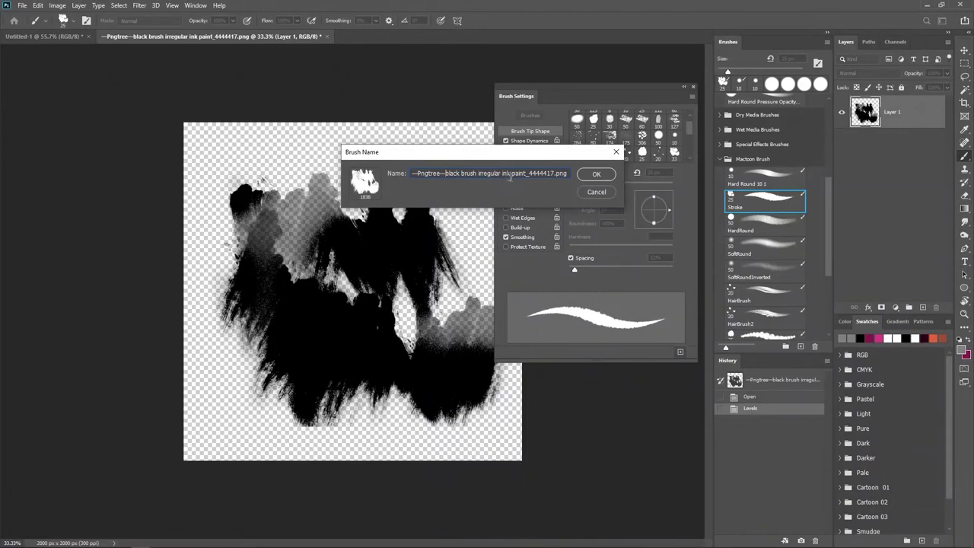
{"action": "triple_click", "coordinate": [510, 175]}
{"action": "type", "text": "Pencil 01"}
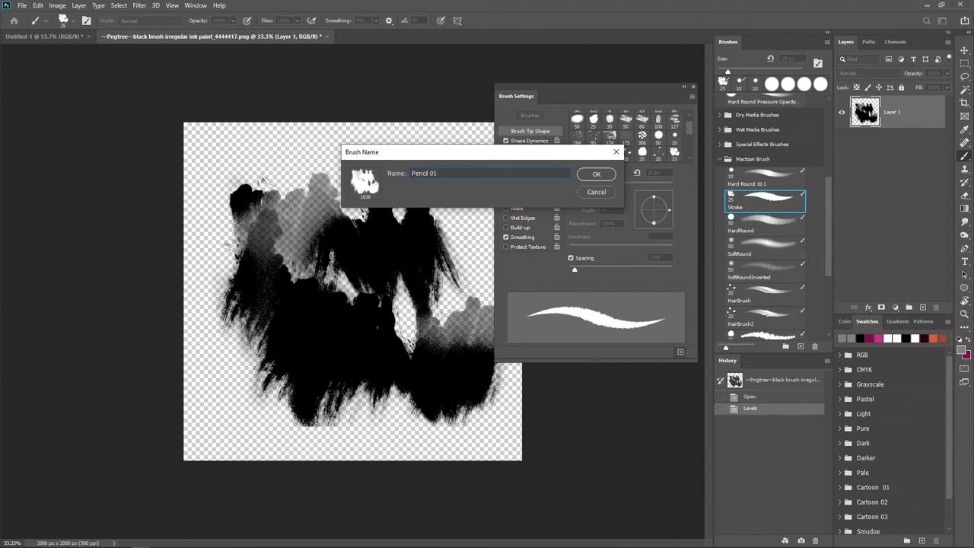
{"action": "left_click", "coordinate": [592, 175]}
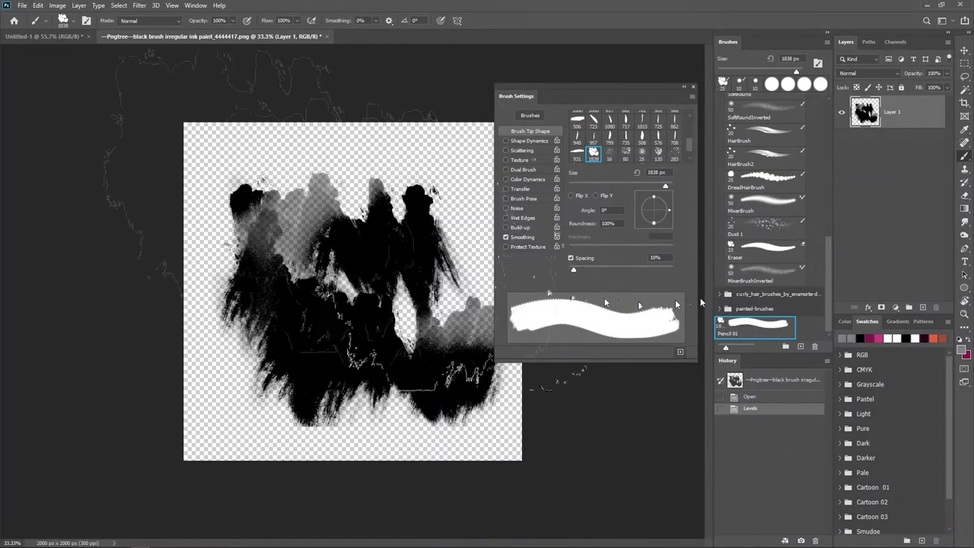
Return to the blank Untitled-1 document and fit more of its canvas in view at 25% zoom
{"action": "left_click", "coordinate": [55, 37]}
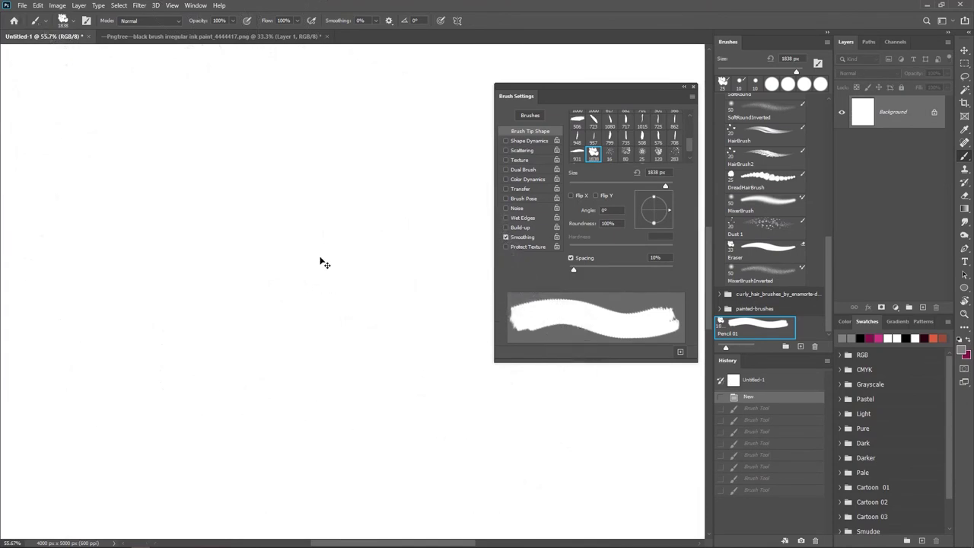
{"action": "key", "text": "ctrl+minus"}
{"action": "key", "text": "ctrl+minus"}
{"action": "key", "text": "ctrl+minus"}
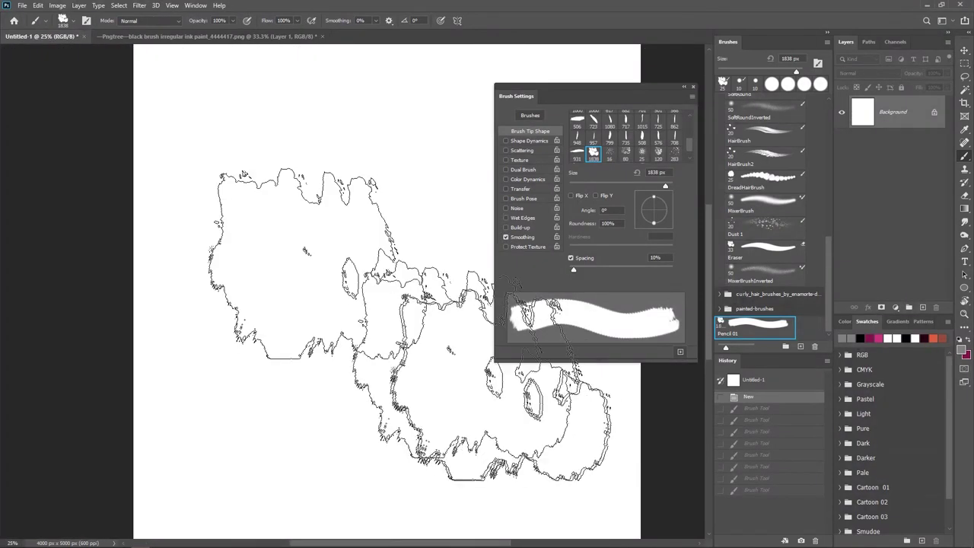
{"action": "scroll", "coordinate": [354, 298], "scroll_direction": "right", "scroll_amount": 2}
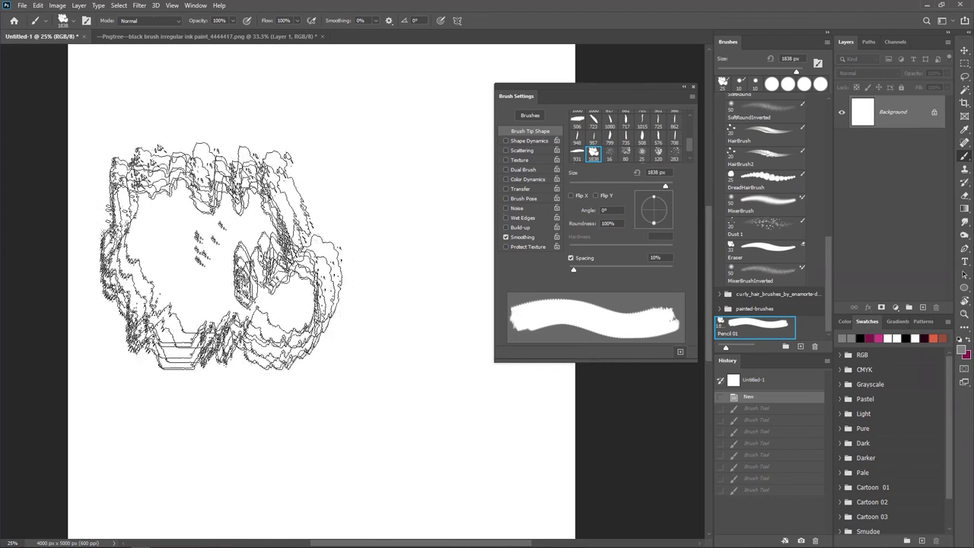
Try broad test strokes on the canvas with the Pencil 01 brush at 1838 px and undo them
{"action": "mouse_move", "coordinate": [213, 240]}
{"action": "left_mouse_down"}
{"action": "mouse_move", "coordinate": [327, 240]}
{"action": "mouse_move", "coordinate": [358, 320]}
{"action": "left_mouse_up"}
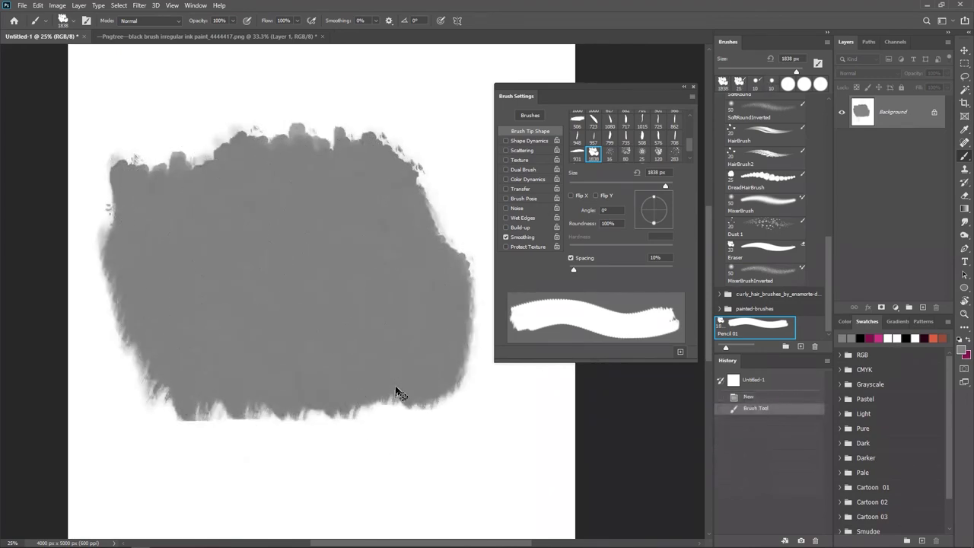
{"action": "key", "text": "ctrl+z"}
{"action": "mouse_move", "coordinate": [248, 294]}
{"action": "left_mouse_down"}
{"action": "mouse_move", "coordinate": [274, 295]}
{"action": "mouse_move", "coordinate": [299, 272]}
{"action": "left_mouse_up"}
{"action": "key", "text": "ctrl+z"}
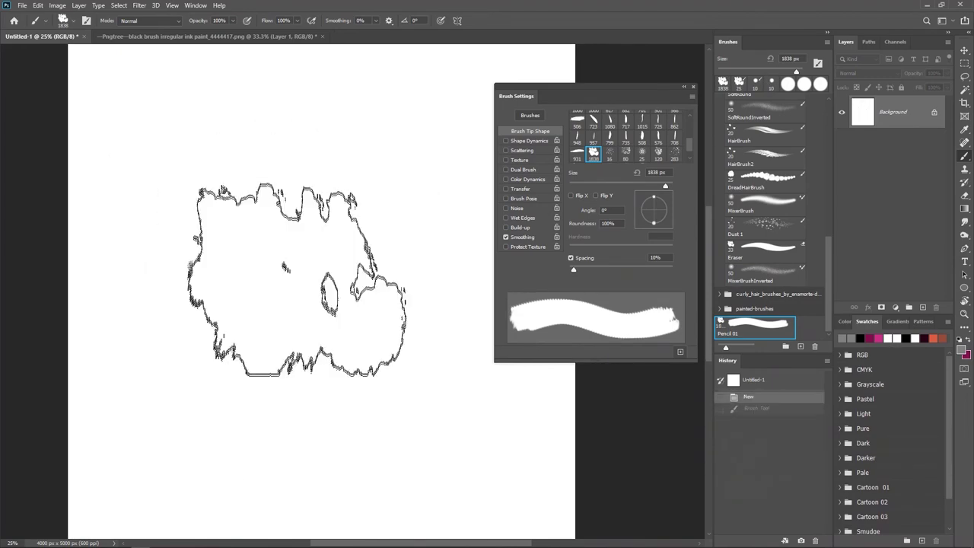
Reduce the Pencil 01 brush size to about 1000 px
{"action": "key", "text": "bracketleft"}
{"action": "key", "text": "bracketleft"}
{"action": "key", "text": "bracketleft"}
{"action": "key", "text": "bracketleft"}
{"action": "key", "text": "bracketleft"}
{"action": "key", "text": "bracketleft"}
{"action": "key", "text": "bracketleft"}
{"action": "key", "text": "bracketleft"}
{"action": "key", "text": "bracketleft"}
{"action": "key", "text": "bracketleft"}
{"action": "key", "text": "bracketleft"}
{"action": "key", "text": "bracketleft"}
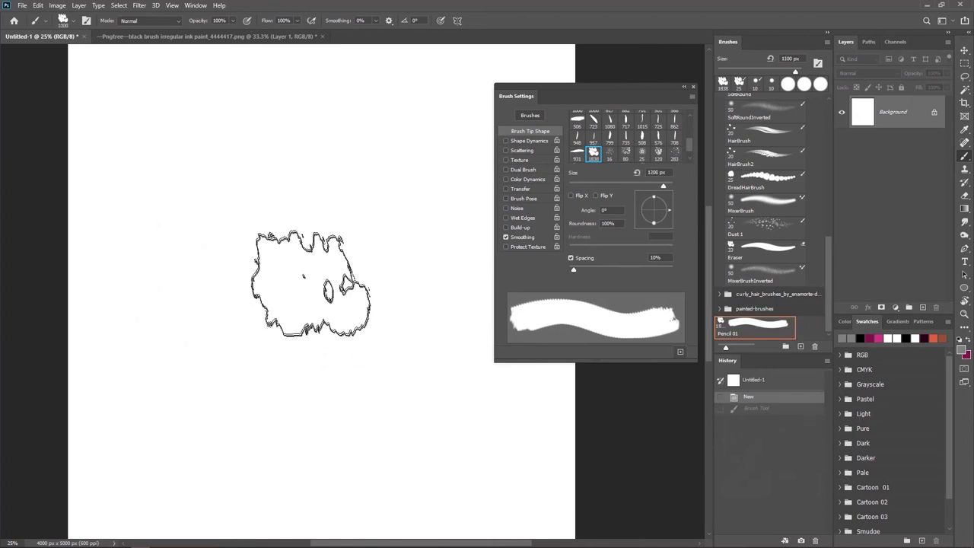
Try large test strokes across the canvas with the Pencil 01 brush and undo them
{"action": "mouse_move", "coordinate": [232, 282]}
{"action": "left_mouse_down"}
{"action": "mouse_move", "coordinate": [255, 293]}
{"action": "mouse_move", "coordinate": [277, 258]}
{"action": "mouse_move", "coordinate": [342, 285]}
{"action": "mouse_move", "coordinate": [350, 255]}
{"action": "mouse_move", "coordinate": [395, 240]}
{"action": "mouse_move", "coordinate": [346, 308]}
{"action": "left_mouse_up"}
{"action": "mouse_move", "coordinate": [242, 308]}
{"action": "left_mouse_down"}
{"action": "mouse_move", "coordinate": [377, 327]}
{"action": "mouse_move", "coordinate": [380, 272]}
{"action": "left_mouse_up"}
{"action": "key", "text": "ctrl+z"}
{"action": "key", "text": "ctrl+z"}
{"action": "key", "text": "ctrl+z"}
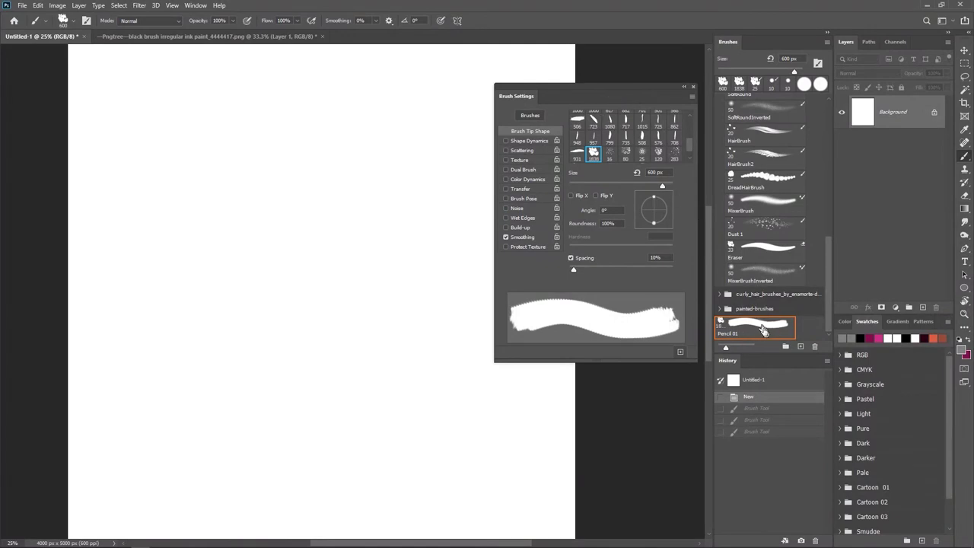
Enable Shape Dynamics for the brush and set the Size Jitter control to Pen Pressure
{"action": "left_click", "coordinate": [528, 141]}
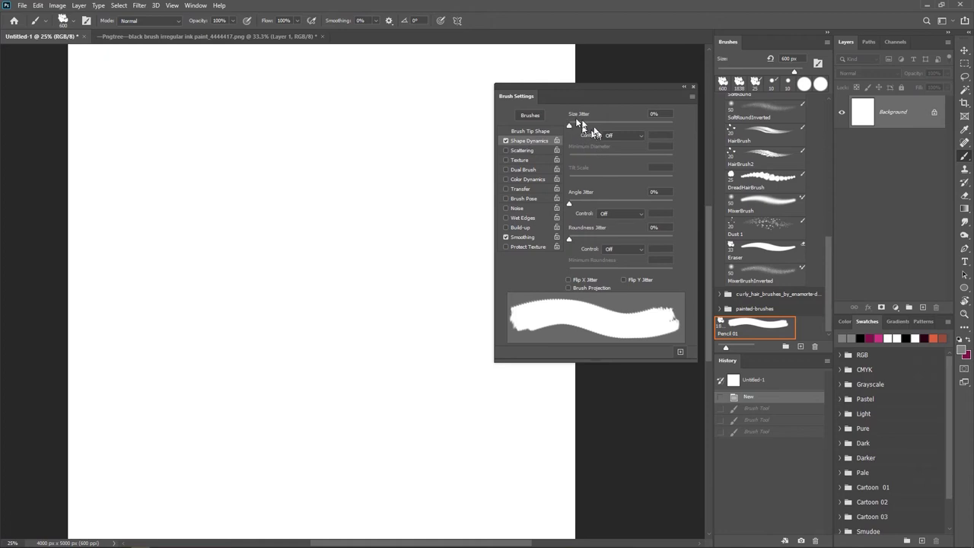
{"action": "left_click", "coordinate": [633, 134]}
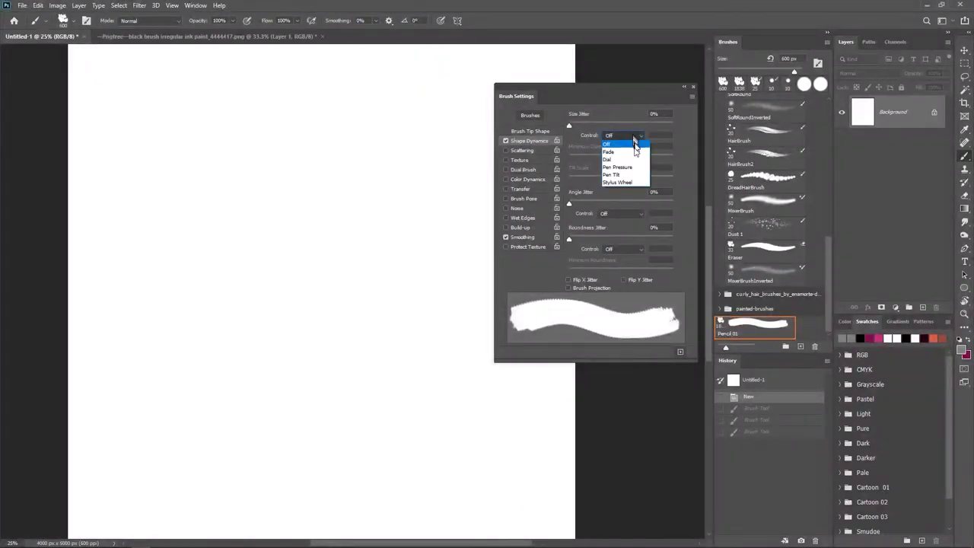
{"action": "left_click", "coordinate": [619, 167]}
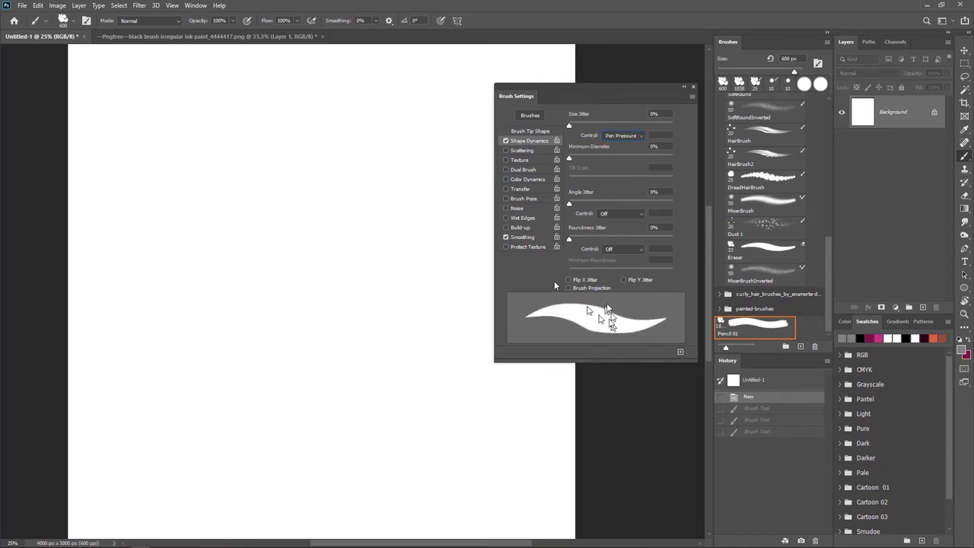
Try pressure-sensitive zigzag strokes at 600 px and undo them
{"action": "mouse_move", "coordinate": [173, 166]}
{"action": "left_mouse_down"}
{"action": "mouse_move", "coordinate": [194, 232]}
{"action": "mouse_move", "coordinate": [297, 247]}
{"action": "left_mouse_up"}
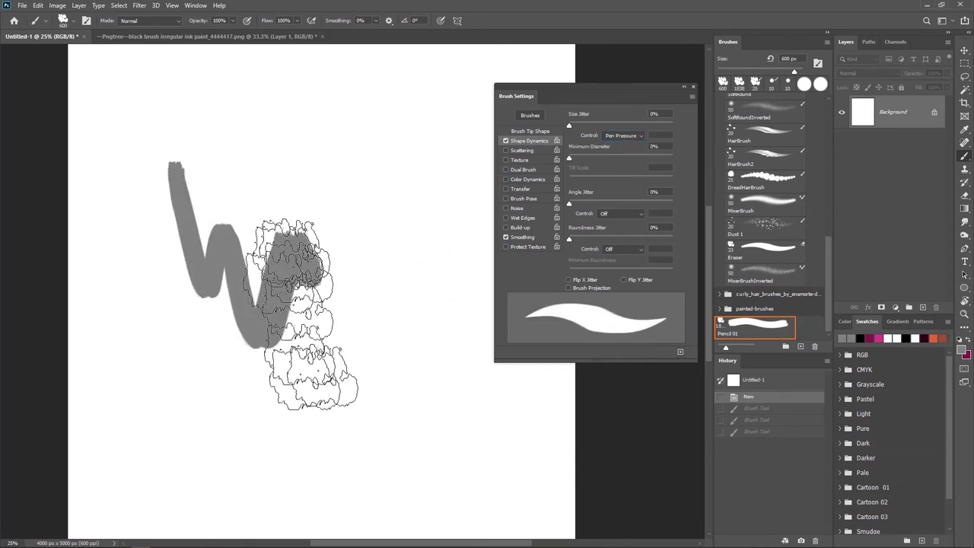
{"action": "mouse_move", "coordinate": [300, 313]}
{"action": "left_mouse_down"}
{"action": "mouse_move", "coordinate": [411, 319]}
{"action": "mouse_move", "coordinate": [259, 198]}
{"action": "mouse_move", "coordinate": [343, 388]}
{"action": "mouse_move", "coordinate": [450, 298]}
{"action": "mouse_move", "coordinate": [305, 87]}
{"action": "mouse_move", "coordinate": [304, 153]}
{"action": "left_mouse_up"}
{"action": "key", "text": "ctrl+z"}
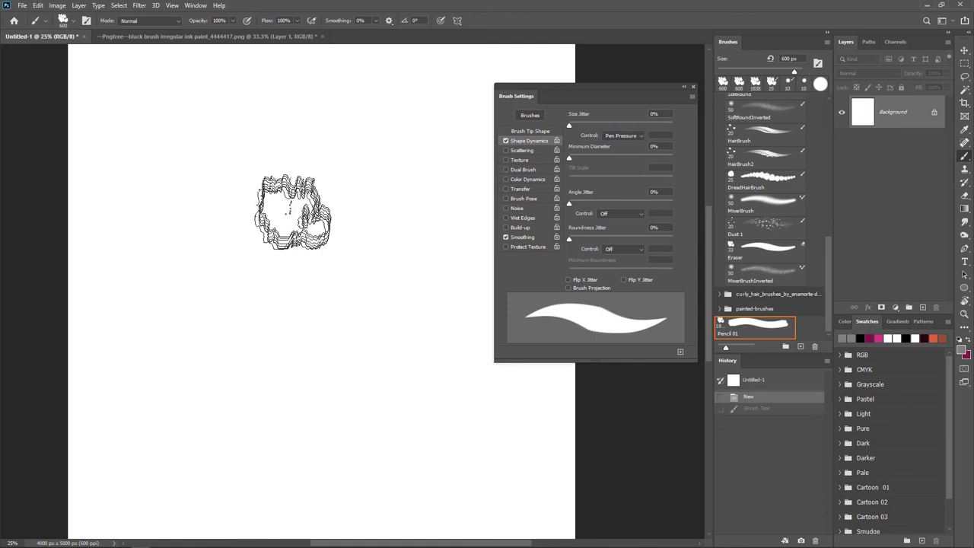
Reduce the brush size to 90 px
{"action": "key", "text": "bracketleft"}
{"action": "key", "text": "bracketleft"}
{"action": "key", "text": "bracketleft"}
{"action": "key", "text": "bracketleft"}
{"action": "key", "text": "bracketleft"}
{"action": "key", "text": "bracketleft"}
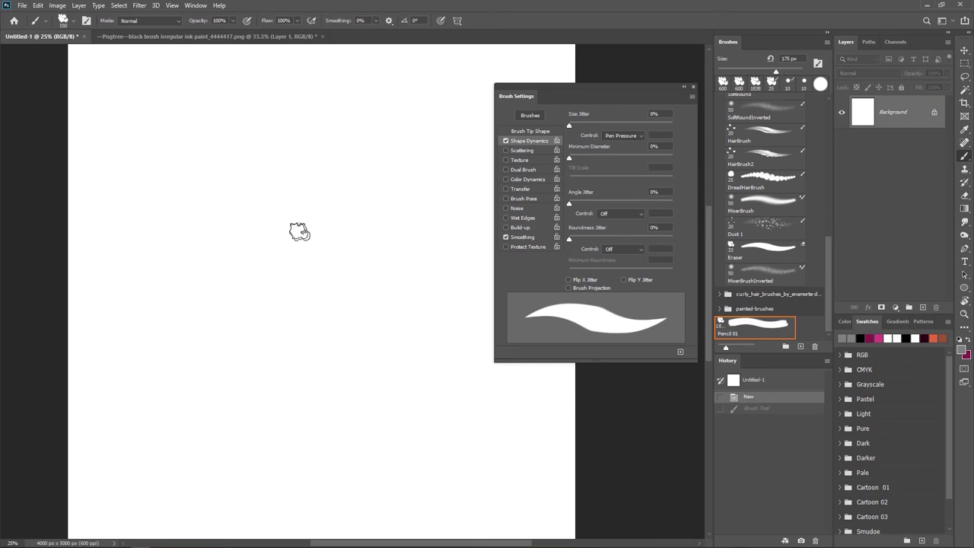
{"action": "key", "text": "bracketleft"}
{"action": "key", "text": "bracketleft"}
{"action": "key", "text": "bracketleft"}
{"action": "key", "text": "bracketleft"}
Try zigzag strokes of varying pressure with the 90 px brush and undo them
{"action": "mouse_move", "coordinate": [213, 175]}
{"action": "left_mouse_down"}
{"action": "mouse_move", "coordinate": [237, 256]}
{"action": "mouse_move", "coordinate": [282, 261]}
{"action": "mouse_move", "coordinate": [309, 318]}
{"action": "mouse_move", "coordinate": [339, 346]}
{"action": "mouse_move", "coordinate": [379, 293]}
{"action": "mouse_move", "coordinate": [303, 204]}
{"action": "mouse_move", "coordinate": [277, 329]}
{"action": "mouse_move", "coordinate": [226, 344]}
{"action": "mouse_move", "coordinate": [283, 370]}
{"action": "mouse_move", "coordinate": [354, 358]}
{"action": "left_mouse_up"}
{"action": "mouse_move", "coordinate": [372, 217]}
{"action": "left_mouse_down"}
{"action": "mouse_move", "coordinate": [391, 278]}
{"action": "mouse_move", "coordinate": [420, 228]}
{"action": "left_mouse_up"}
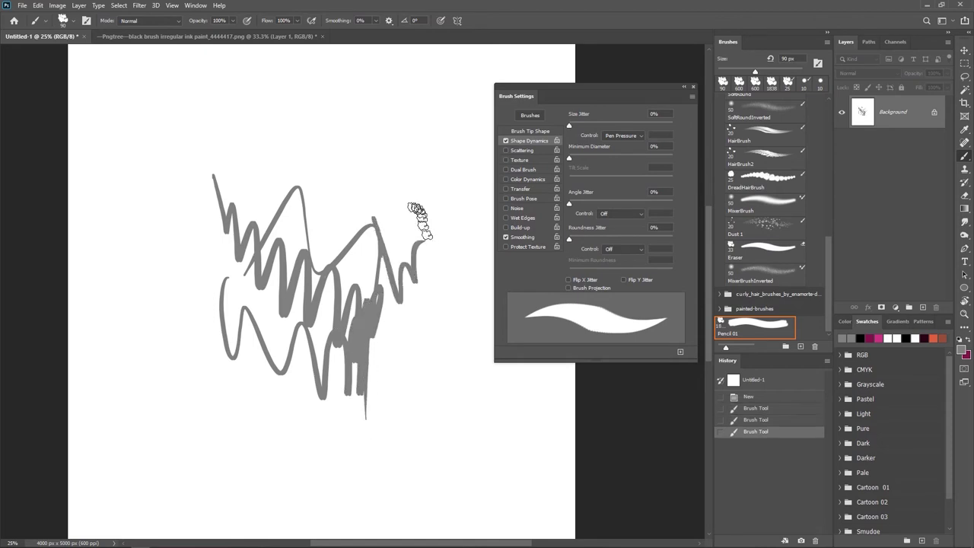
{"action": "key", "text": "ctrl+z"}
{"action": "key", "text": "ctrl+z"}
{"action": "key", "text": "ctrl+z"}
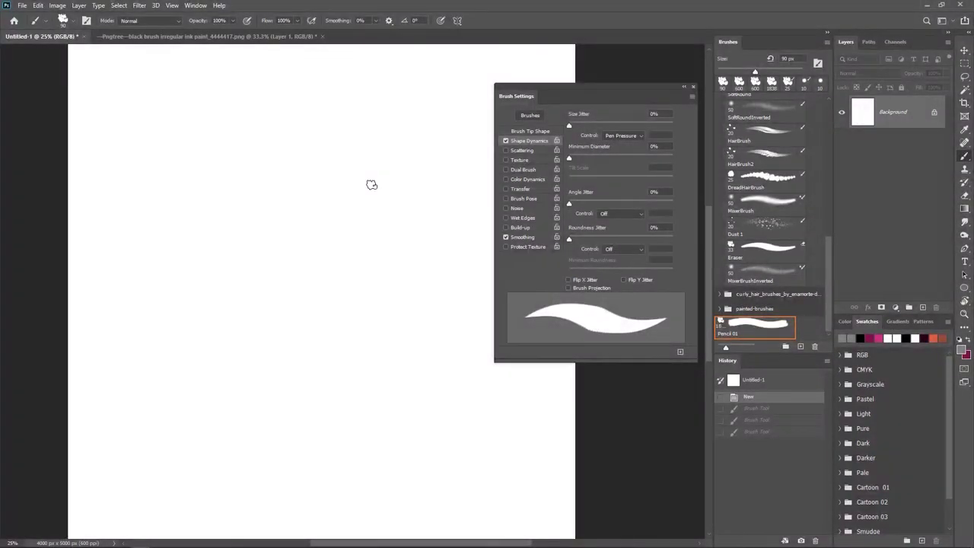
Try out Transfer with pen-pressure opacity and its Minimum value, return to Shape Dynamics, and disable Transfer again
{"action": "left_click", "coordinate": [519, 189]}
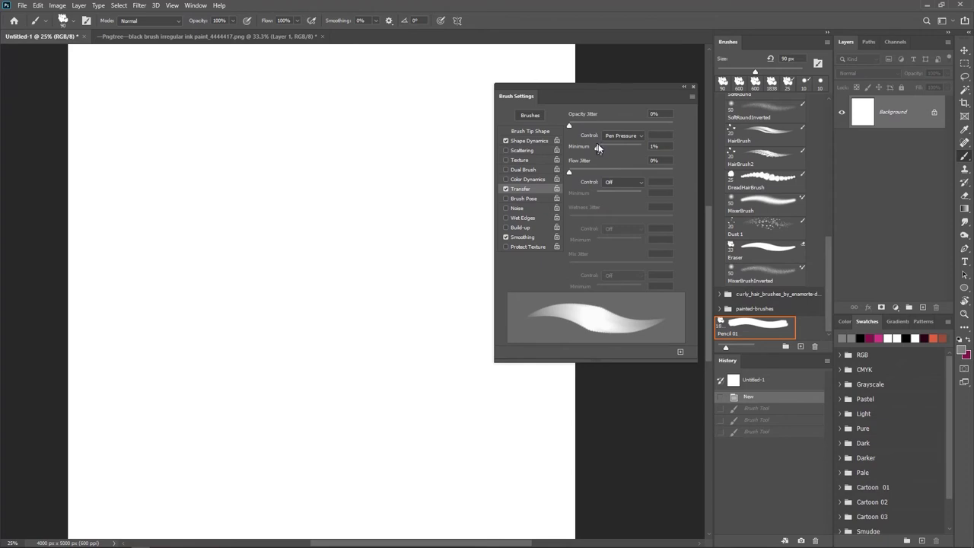
{"action": "left_click_drag", "start_coordinate": [601, 149], "coordinate": [603, 150]}
{"action": "left_click_drag", "start_coordinate": [603, 151], "coordinate": [592, 151]}
{"action": "left_click", "coordinate": [528, 143]}
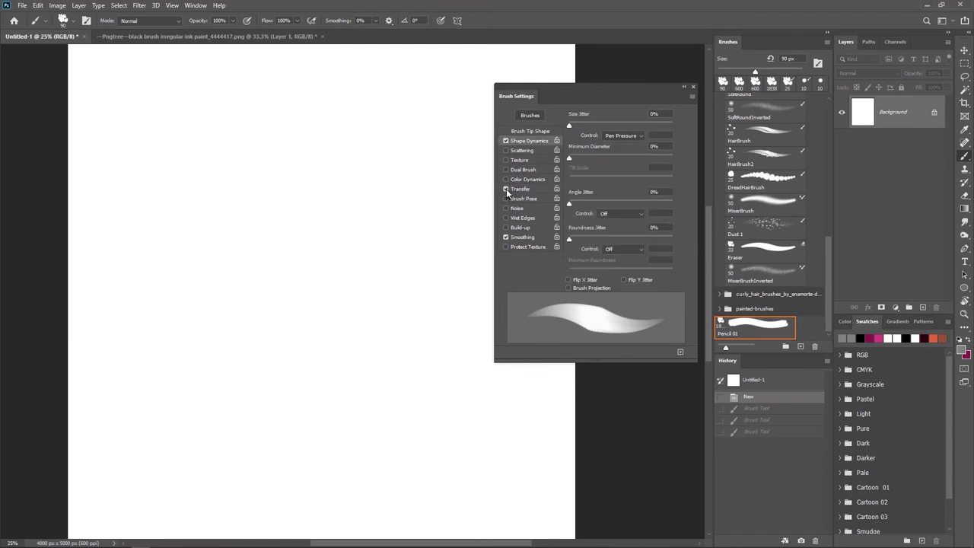
{"action": "left_click", "coordinate": [506, 190]}
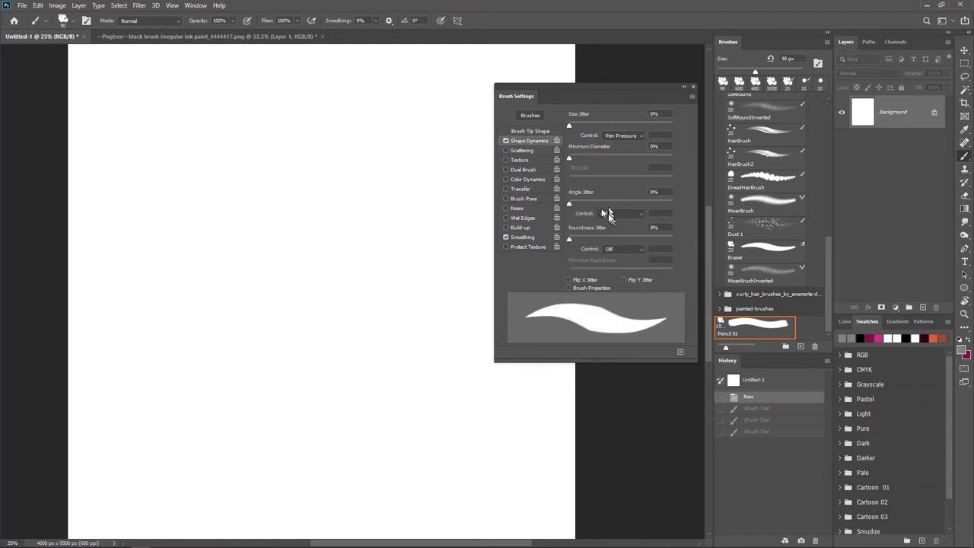
Try dense scribbles on the canvas with only pen-pressure sizing active and undo them
{"action": "mouse_move", "coordinate": [296, 243]}
{"action": "left_mouse_down"}
{"action": "mouse_move", "coordinate": [320, 228]}
{"action": "mouse_move", "coordinate": [336, 225]}
{"action": "mouse_move", "coordinate": [345, 289]}
{"action": "mouse_move", "coordinate": [360, 304]}
{"action": "mouse_move", "coordinate": [366, 293]}
{"action": "mouse_move", "coordinate": [410, 282]}
{"action": "mouse_move", "coordinate": [421, 211]}
{"action": "mouse_move", "coordinate": [425, 230]}
{"action": "mouse_move", "coordinate": [422, 184]}
{"action": "mouse_move", "coordinate": [428, 204]}
{"action": "mouse_move", "coordinate": [457, 204]}
{"action": "left_mouse_up"}
{"action": "key", "text": "ctrl+z"}
{"action": "key", "text": "ctrl+z"}
{"action": "key", "text": "ctrl+z"}
{"action": "key", "text": "ctrl+z"}
{"action": "key", "text": "ctrl+z"}
{"action": "key", "text": "ctrl+z"}
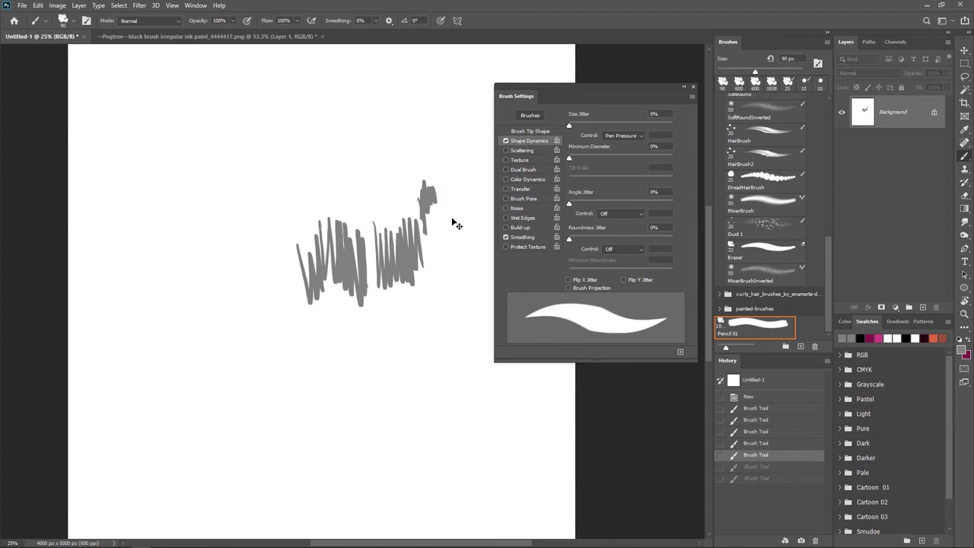
{"action": "left_click_drag", "start_coordinate": [280, 220], "coordinate": [283, 335]}
{"action": "key", "text": "ctrl+z"}
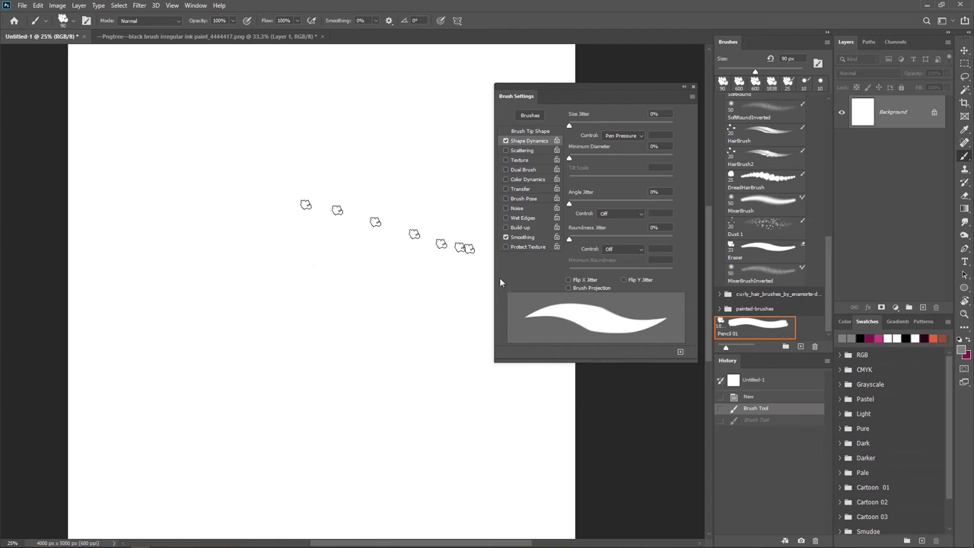
Set the Angle Jitter to 30%, draw groups of zigzag test strokes, and examine their rough edges up close
{"action": "left_click_drag", "start_coordinate": [571, 205], "coordinate": [602, 205]}
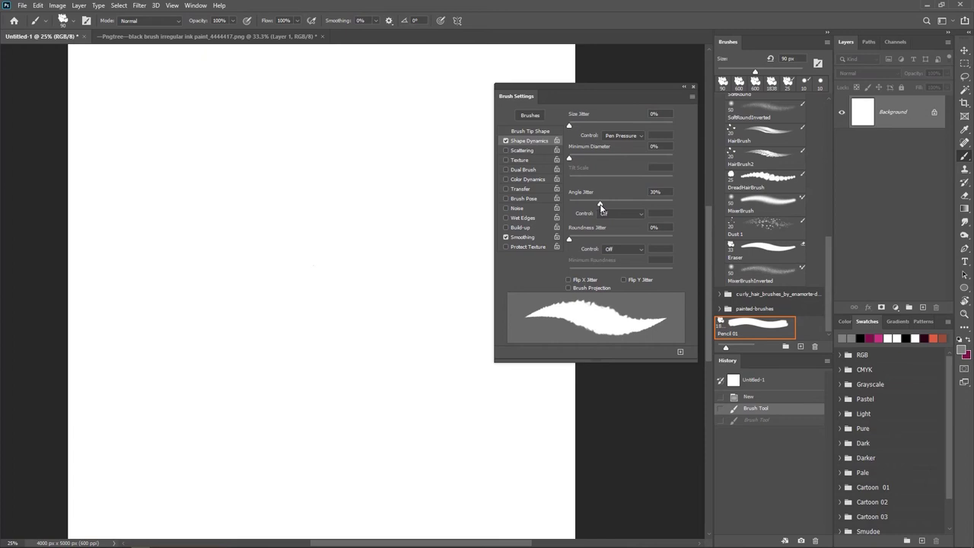
{"action": "mouse_move", "coordinate": [219, 226]}
{"action": "left_mouse_down"}
{"action": "mouse_move", "coordinate": [241, 283]}
{"action": "mouse_move", "coordinate": [244, 237]}
{"action": "mouse_move", "coordinate": [288, 293]}
{"action": "mouse_move", "coordinate": [291, 247]}
{"action": "mouse_move", "coordinate": [308, 293]}
{"action": "left_mouse_up"}
{"action": "mouse_move", "coordinate": [304, 201]}
{"action": "left_mouse_down"}
{"action": "mouse_move", "coordinate": [322, 251]}
{"action": "mouse_move", "coordinate": [348, 282]}
{"action": "left_mouse_up"}
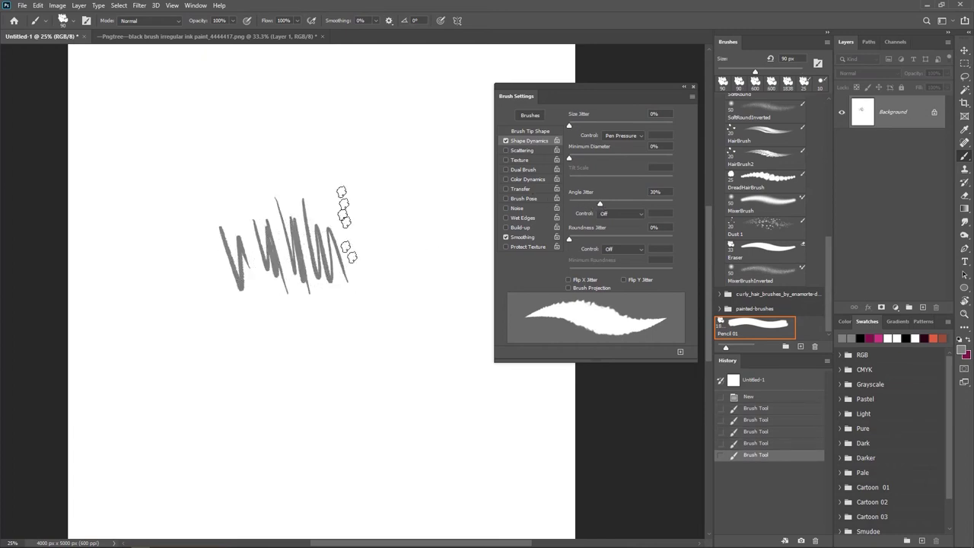
{"action": "left_click_drag", "start_coordinate": [350, 196], "coordinate": [373, 266]}
{"action": "left_click_drag", "start_coordinate": [380, 200], "coordinate": [408, 274]}
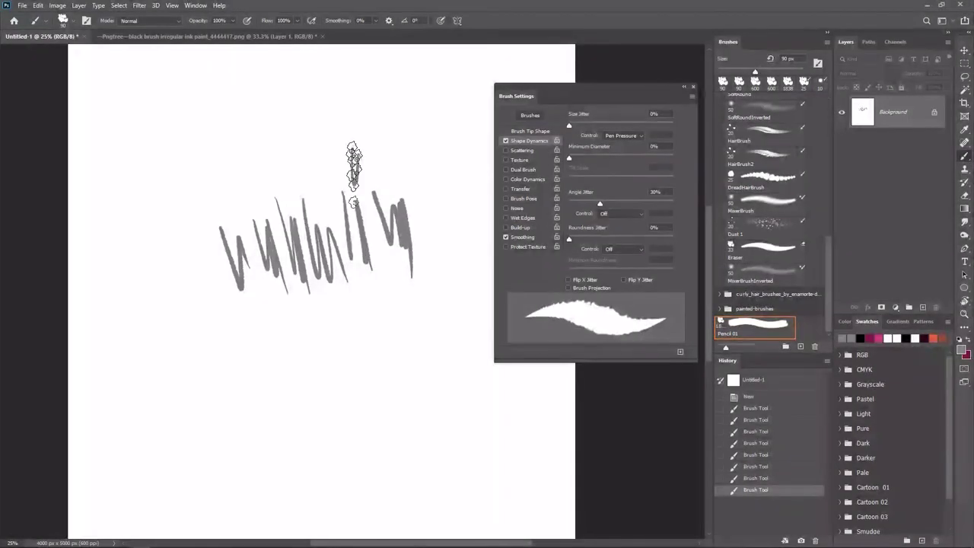
{"action": "left_click_drag", "start_coordinate": [354, 166], "coordinate": [350, 247]}
{"action": "mouse_move", "coordinate": [300, 152]}
{"action": "left_mouse_down"}
{"action": "mouse_move", "coordinate": [343, 156]}
{"action": "mouse_move", "coordinate": [349, 190]}
{"action": "left_mouse_up"}
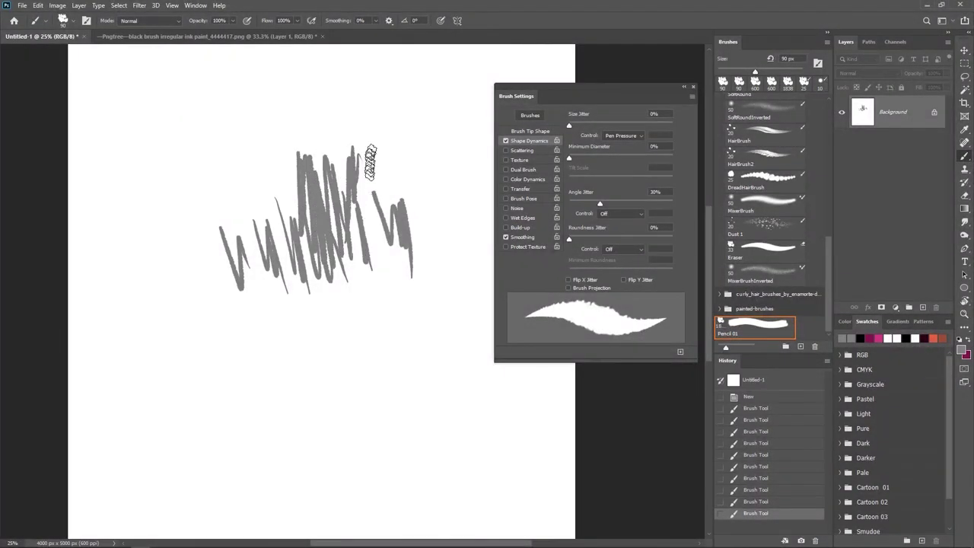
{"action": "mouse_move", "coordinate": [373, 151]}
{"action": "left_mouse_down"}
{"action": "mouse_move", "coordinate": [381, 175]}
{"action": "mouse_move", "coordinate": [388, 143]}
{"action": "mouse_move", "coordinate": [403, 171]}
{"action": "left_mouse_up"}
{"action": "mouse_move", "coordinate": [405, 140]}
{"action": "left_mouse_down"}
{"action": "mouse_move", "coordinate": [410, 164]}
{"action": "mouse_move", "coordinate": [418, 148]}
{"action": "mouse_move", "coordinate": [441, 141]}
{"action": "left_mouse_up"}
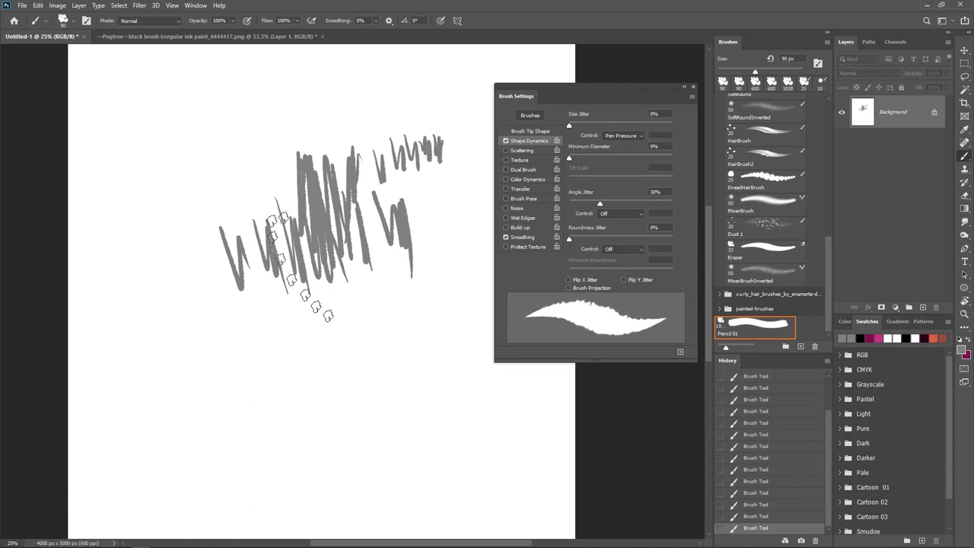
{"action": "scroll", "coordinate": [281, 291], "scroll_direction": "up", "scroll_amount": 3}
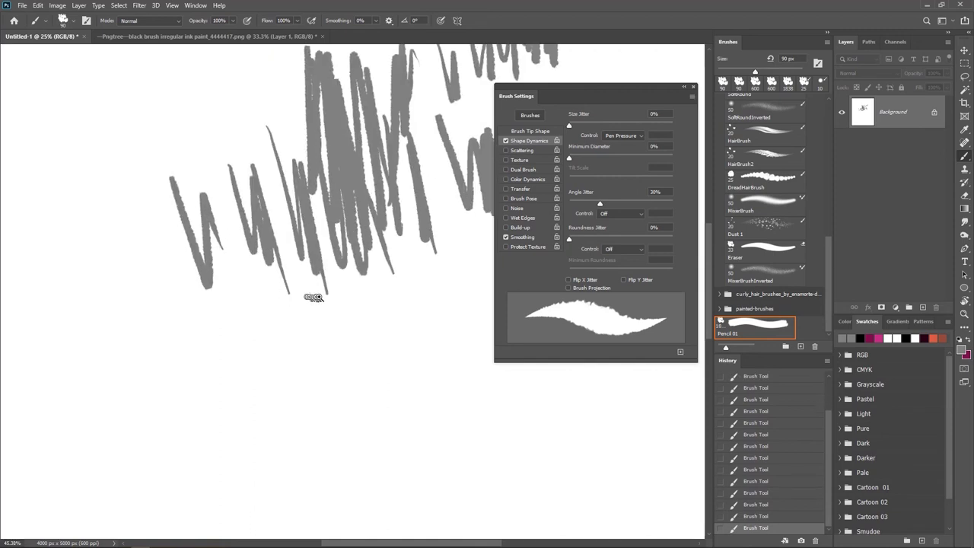
{"action": "scroll", "coordinate": [314, 296], "scroll_direction": "up", "scroll_amount": 3}
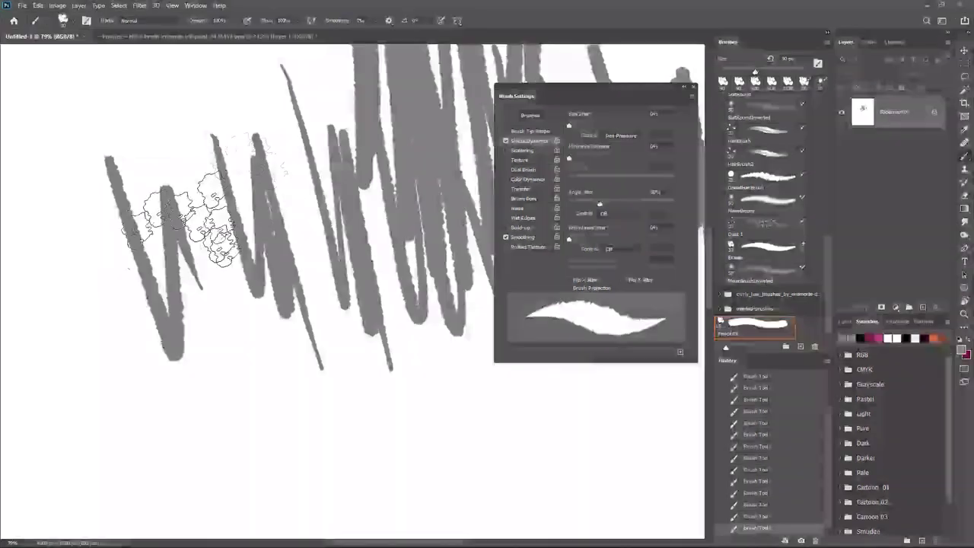
{"action": "scroll", "coordinate": [355, 242], "scroll_direction": "down", "scroll_amount": 5}
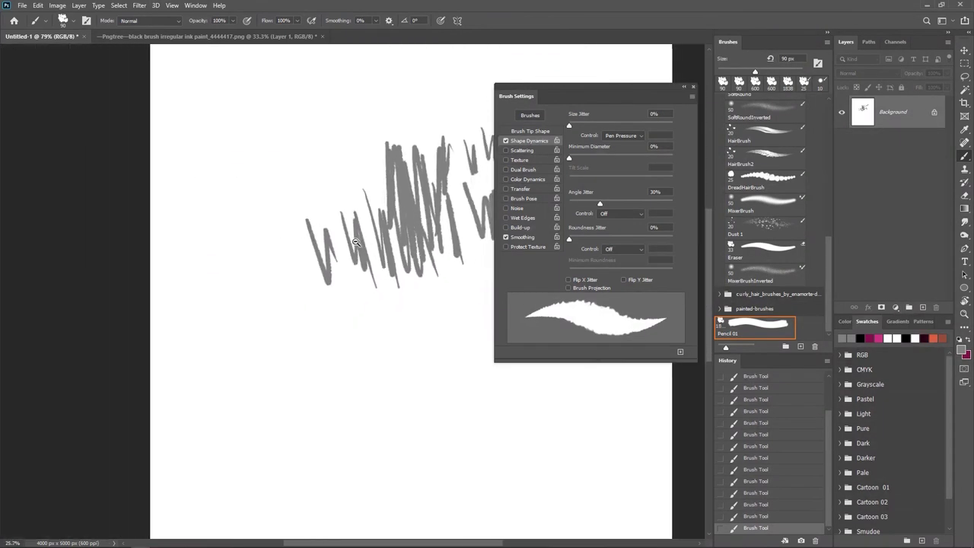
Enable Transfer with pen-pressure opacity and draw light-to-dark hatching beside the solid test strokes
{"action": "left_click", "coordinate": [520, 189]}
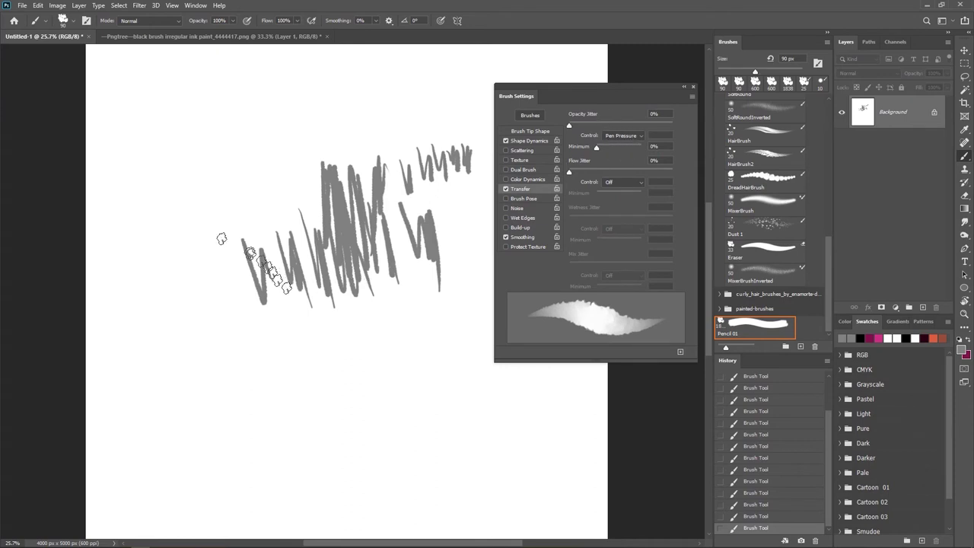
{"action": "mouse_move", "coordinate": [148, 176]}
{"action": "left_mouse_down"}
{"action": "mouse_move", "coordinate": [191, 261]}
{"action": "mouse_move", "coordinate": [210, 178]}
{"action": "mouse_move", "coordinate": [227, 283]}
{"action": "left_mouse_up"}
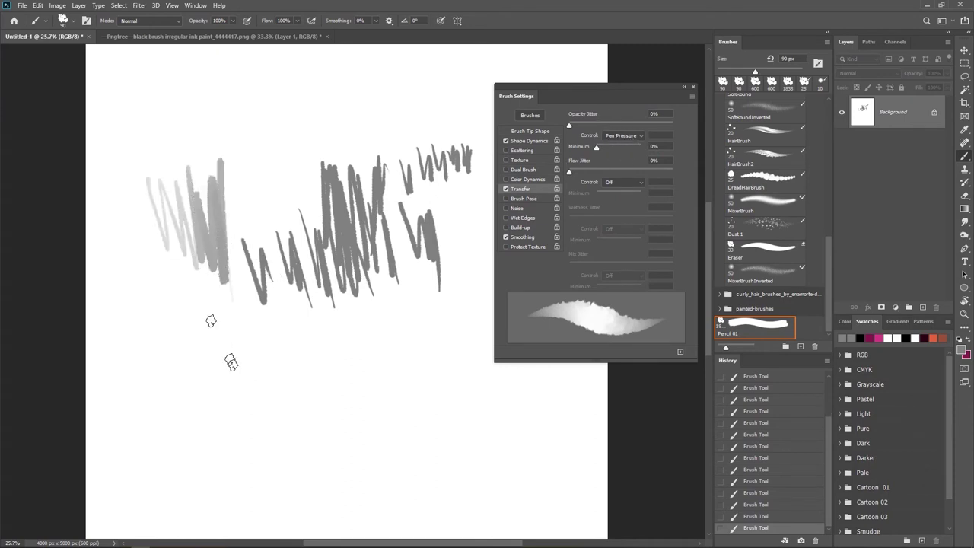
{"action": "mouse_move", "coordinate": [137, 242]}
{"action": "left_mouse_down"}
{"action": "mouse_move", "coordinate": [204, 376]}
{"action": "mouse_move", "coordinate": [220, 381]}
{"action": "left_mouse_up"}
{"action": "mouse_move", "coordinate": [200, 298]}
{"action": "left_mouse_down"}
{"action": "mouse_move", "coordinate": [228, 366]}
{"action": "mouse_move", "coordinate": [255, 335]}
{"action": "mouse_move", "coordinate": [278, 365]}
{"action": "mouse_move", "coordinate": [299, 373]}
{"action": "mouse_move", "coordinate": [322, 347]}
{"action": "mouse_move", "coordinate": [282, 337]}
{"action": "left_mouse_up"}
Undo all the hatching and zigzag test strokes to leave the canvas blank
{"action": "key", "text": "ctrl+z"}
{"action": "key", "text": "ctrl+z"}
{"action": "key", "text": "ctrl+z"}
{"action": "key", "text": "ctrl+z"}
{"action": "key", "text": "ctrl+z"}
{"action": "key", "text": "ctrl+z"}
{"action": "key", "text": "ctrl+z"}
{"action": "key", "text": "ctrl+z"}
{"action": "key", "text": "ctrl+z"}
{"action": "key", "text": "ctrl+z"}
{"action": "key", "text": "ctrl+z"}
{"action": "key", "text": "ctrl+z"}
{"action": "key", "text": "ctrl+z"}
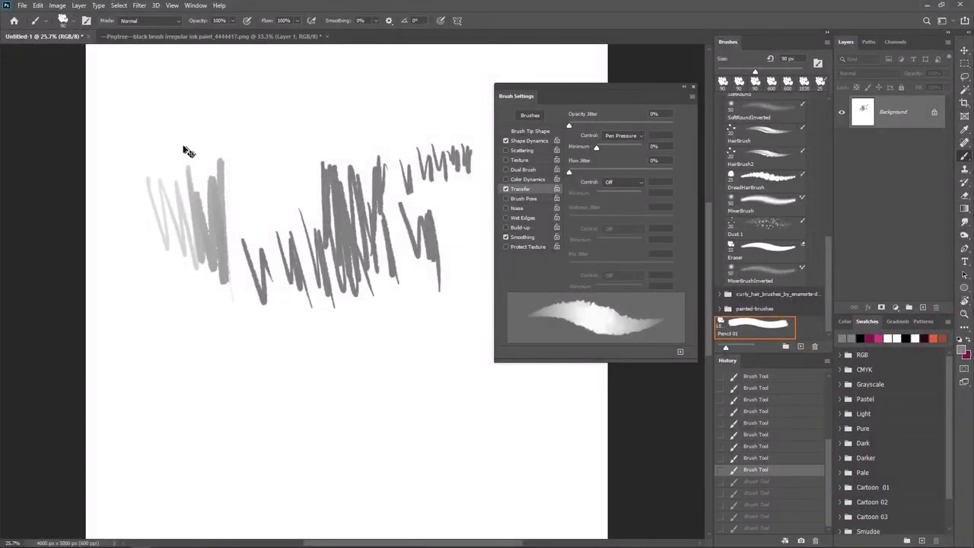
{"action": "key", "text": "ctrl+z"}
{"action": "key", "text": "ctrl+z"}
{"action": "key", "text": "ctrl+z"}
{"action": "key", "text": "ctrl+z"}
{"action": "key", "text": "ctrl+z"}
{"action": "key", "text": "ctrl+z"}
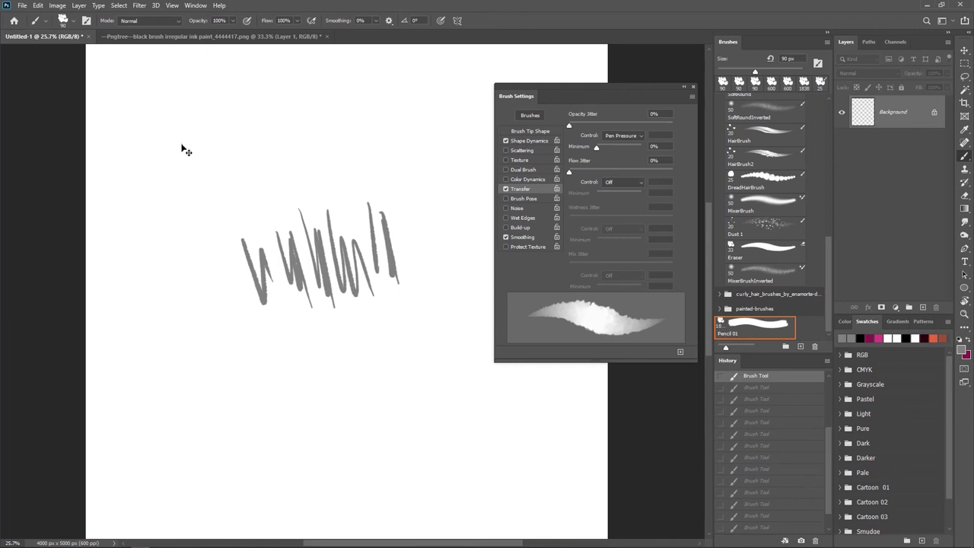
{"action": "key", "text": "ctrl+z"}
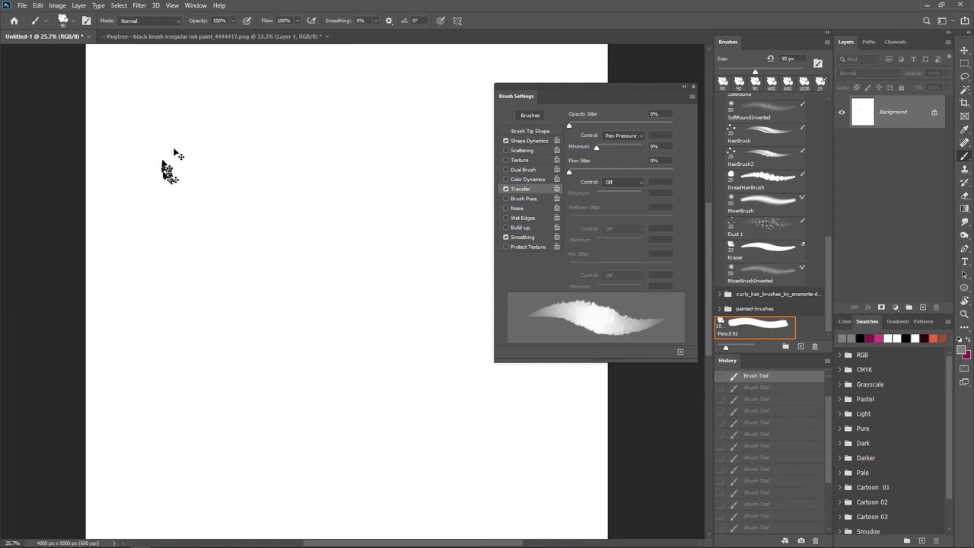
Disable Transfer and draw solid zigzag and long diagonal strokes across the upper half of the canvas
{"action": "left_click", "coordinate": [505, 189]}
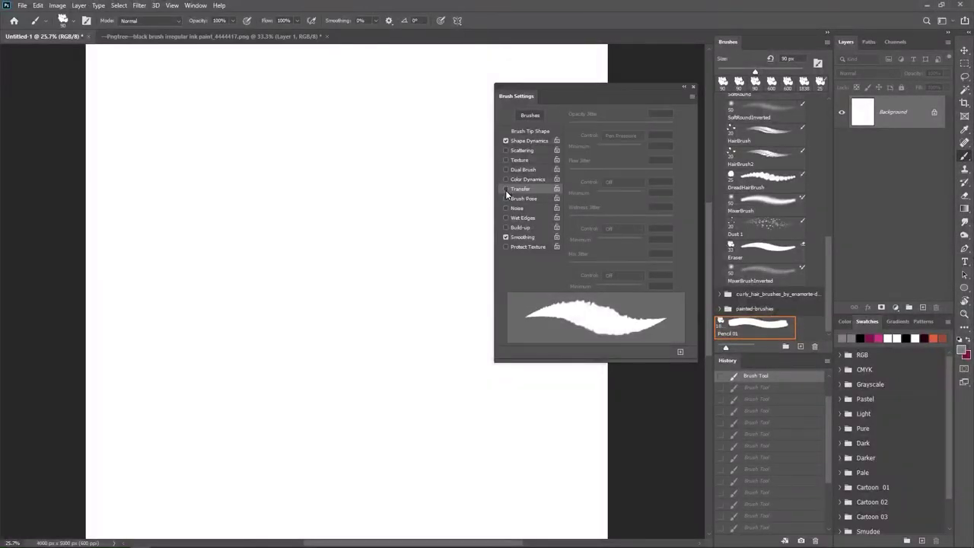
{"action": "mouse_move", "coordinate": [199, 143]}
{"action": "left_mouse_down"}
{"action": "mouse_move", "coordinate": [235, 202]}
{"action": "mouse_move", "coordinate": [276, 148]}
{"action": "left_mouse_up"}
{"action": "left_click_drag", "start_coordinate": [280, 106], "coordinate": [322, 306]}
{"action": "mouse_move", "coordinate": [313, 120]}
{"action": "left_mouse_down"}
{"action": "mouse_move", "coordinate": [384, 227]}
{"action": "mouse_move", "coordinate": [396, 227]}
{"action": "mouse_move", "coordinate": [402, 262]}
{"action": "left_mouse_up"}
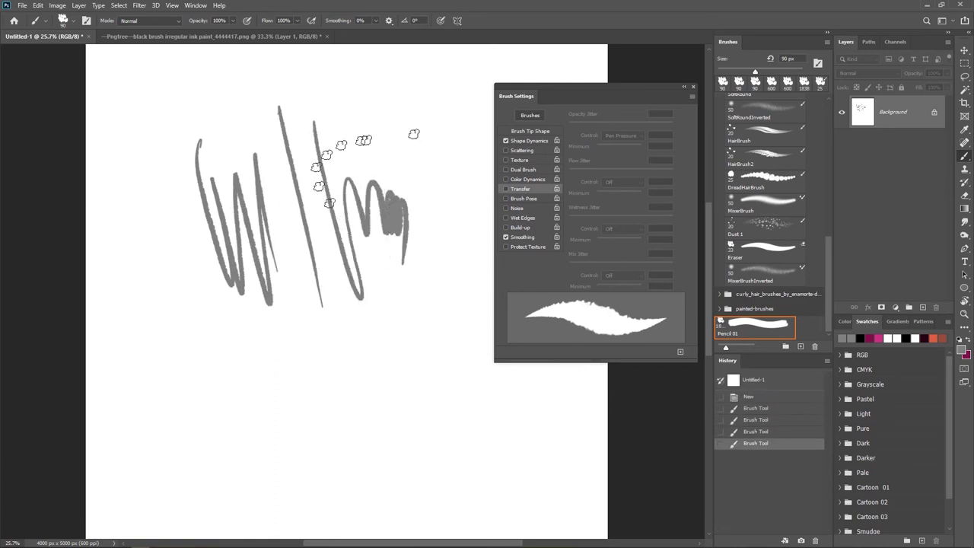
Enable Transfer again, set the Flow Jitter control to Pen Pressure, and keep Flow Jitter at 0%
{"action": "left_click", "coordinate": [506, 189]}
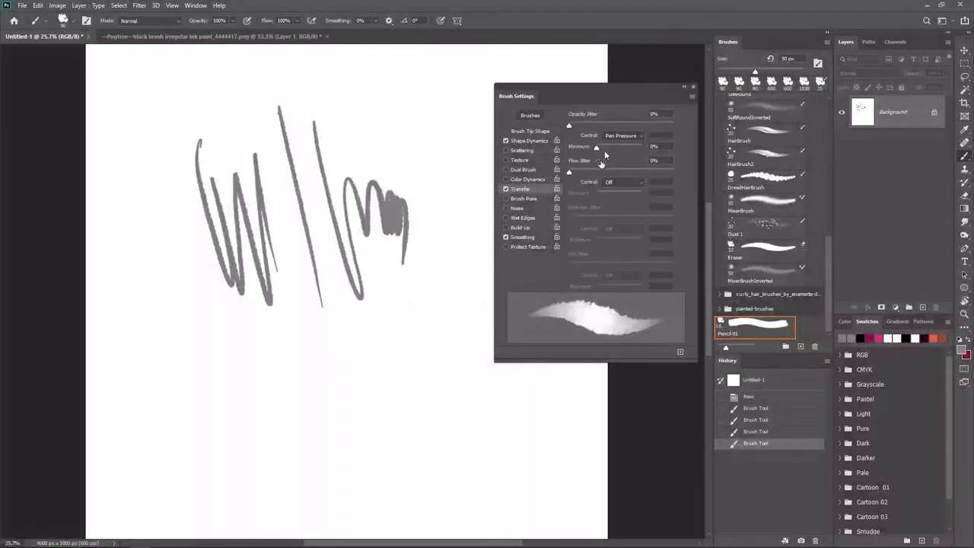
{"action": "left_click_drag", "start_coordinate": [596, 148], "coordinate": [601, 152]}
{"action": "left_click_drag", "start_coordinate": [569, 170], "coordinate": [628, 169]}
{"action": "left_click", "coordinate": [634, 185]}
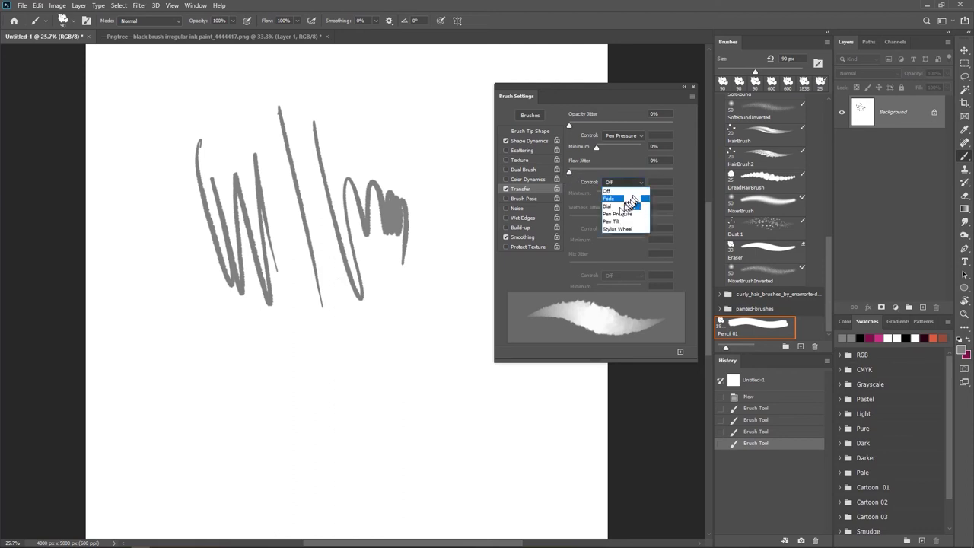
{"action": "left_click", "coordinate": [617, 216]}
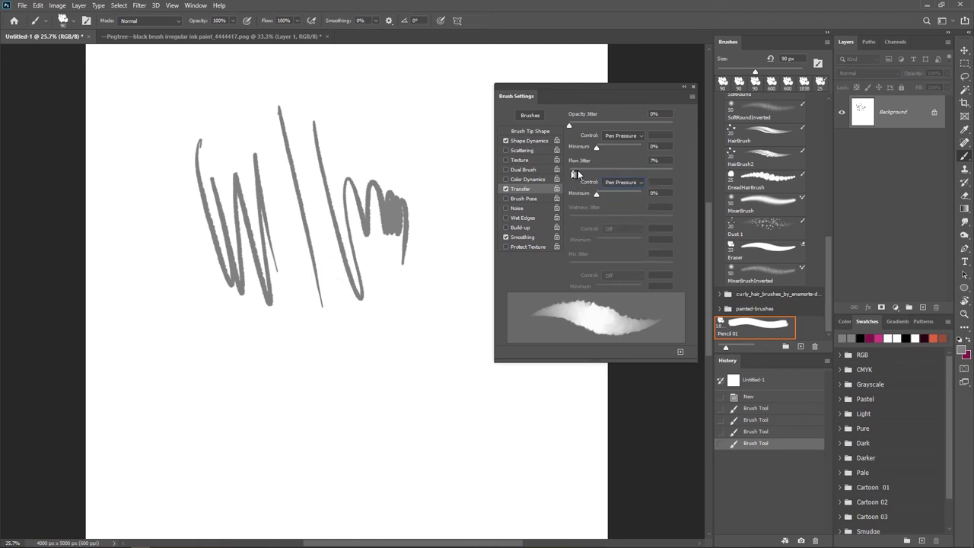
{"action": "left_click_drag", "start_coordinate": [574, 170], "coordinate": [572, 171]}
Try soft hatching and heavier scribbles below the solid strokes with pen-pressure opacity and flow, and undo them
{"action": "left_click_drag", "start_coordinate": [316, 344], "coordinate": [338, 407]}
{"action": "left_click_drag", "start_coordinate": [335, 338], "coordinate": [369, 429]}
{"action": "left_click_drag", "start_coordinate": [350, 336], "coordinate": [390, 434]}
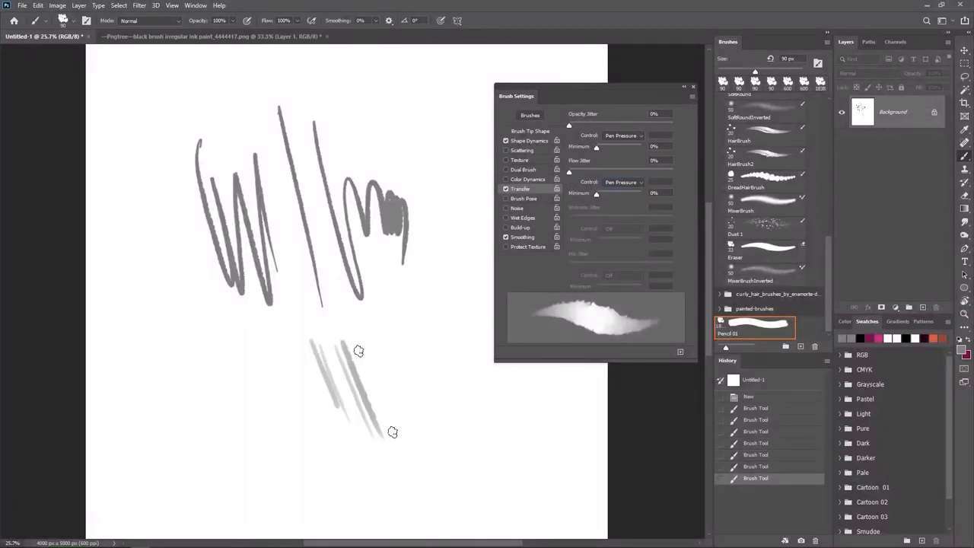
{"action": "left_click_drag", "start_coordinate": [382, 272], "coordinate": [401, 411]}
{"action": "mouse_move", "coordinate": [411, 259]}
{"action": "left_mouse_down"}
{"action": "mouse_move", "coordinate": [445, 350]}
{"action": "mouse_move", "coordinate": [464, 290]}
{"action": "mouse_move", "coordinate": [404, 380]}
{"action": "mouse_move", "coordinate": [407, 347]}
{"action": "left_mouse_up"}
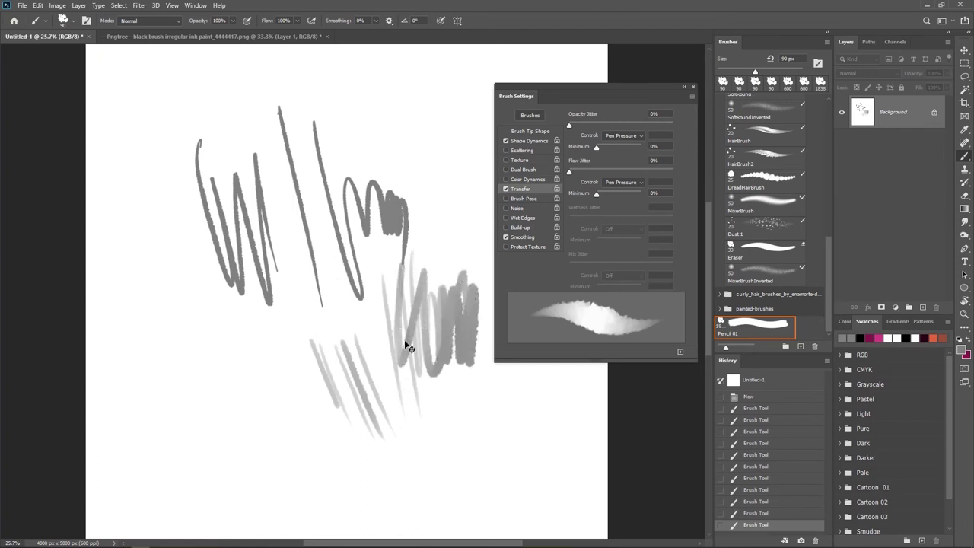
{"action": "key", "text": "ctrl+z"}
{"action": "key", "text": "ctrl+z"}
{"action": "key", "text": "ctrl+z"}
{"action": "key", "text": "ctrl+z"}
{"action": "key", "text": "ctrl+z"}
{"action": "key", "text": "ctrl+z"}
{"action": "key", "text": "ctrl+z"}
{"action": "key", "text": "ctrl+z"}
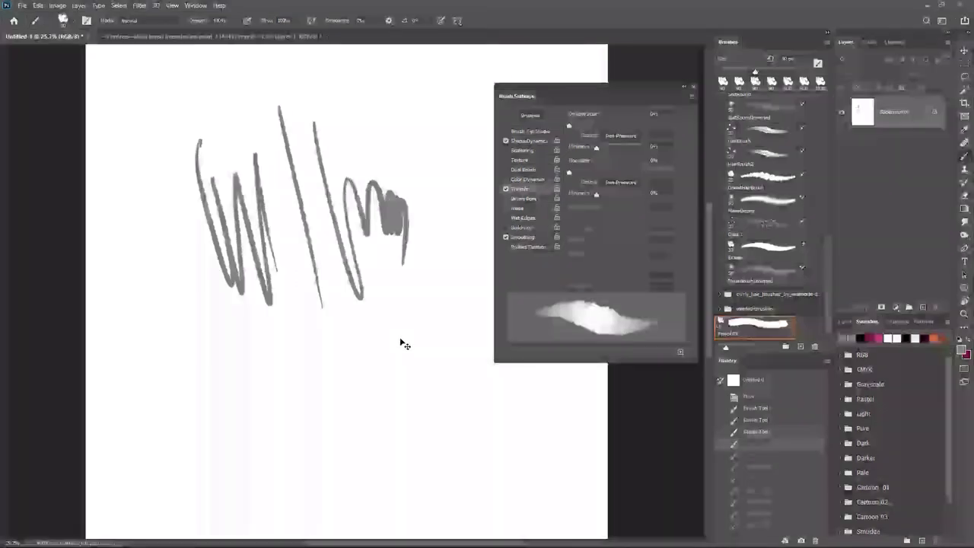
Undo the solid zigzag and diagonal test strokes to clear the canvas
{"action": "key", "text": "ctrl+z"}
{"action": "key", "text": "ctrl+z"}
{"action": "key", "text": "ctrl+z"}
{"action": "key", "text": "ctrl+z"}
{"action": "key", "text": "ctrl+z"}
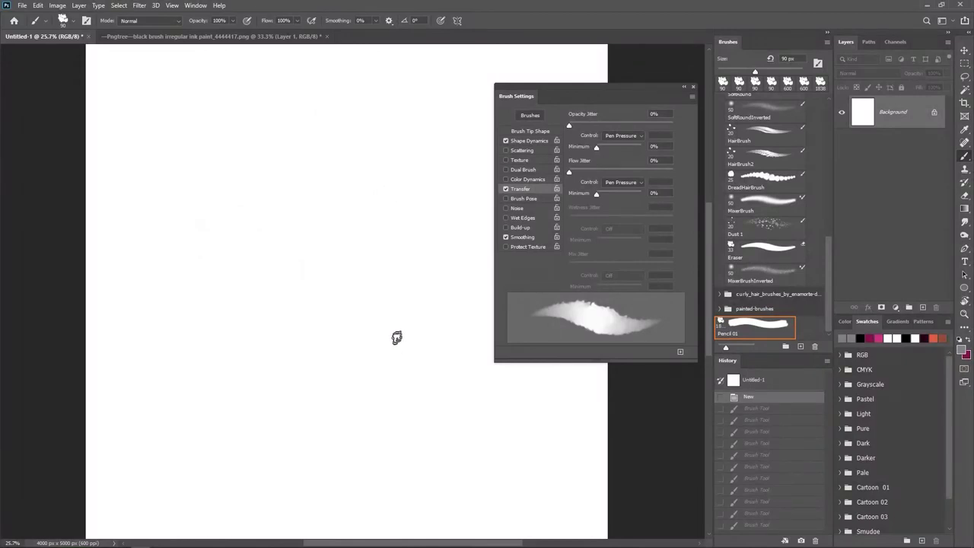
Reduce the brush size to 20 px and draw overlapping pencil hatching and zigzags across the middle of the canvas
{"action": "key", "text": "bracketleft"}
{"action": "key", "text": "bracketleft"}
{"action": "key", "text": "bracketleft"}
{"action": "key", "text": "bracketleft"}
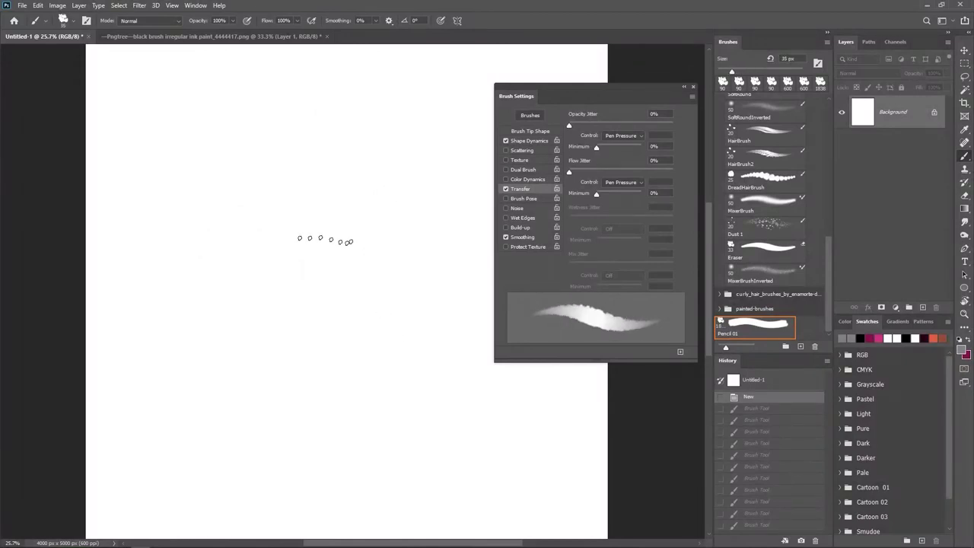
{"action": "key", "text": "bracketleft"}
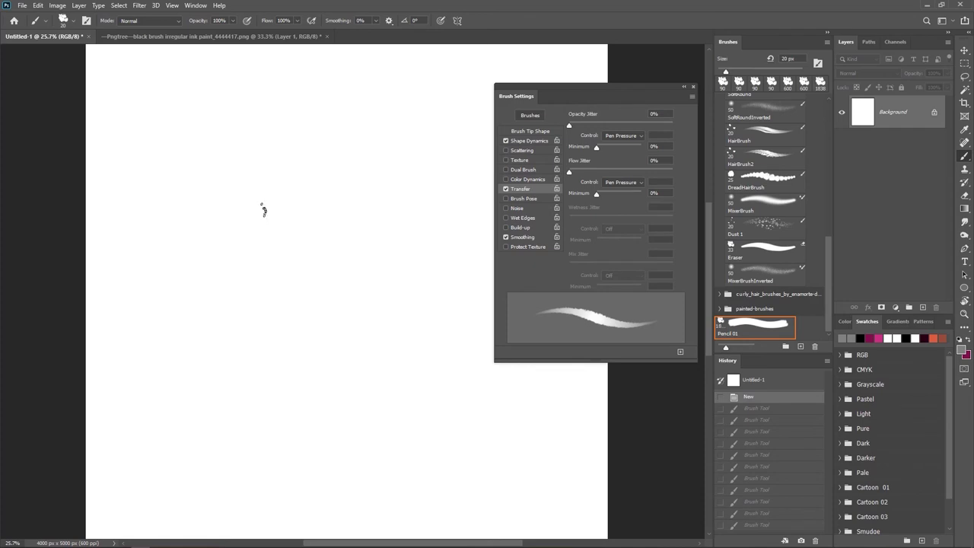
{"action": "left_click_drag", "start_coordinate": [266, 181], "coordinate": [283, 304]}
{"action": "left_click_drag", "start_coordinate": [281, 192], "coordinate": [297, 323]}
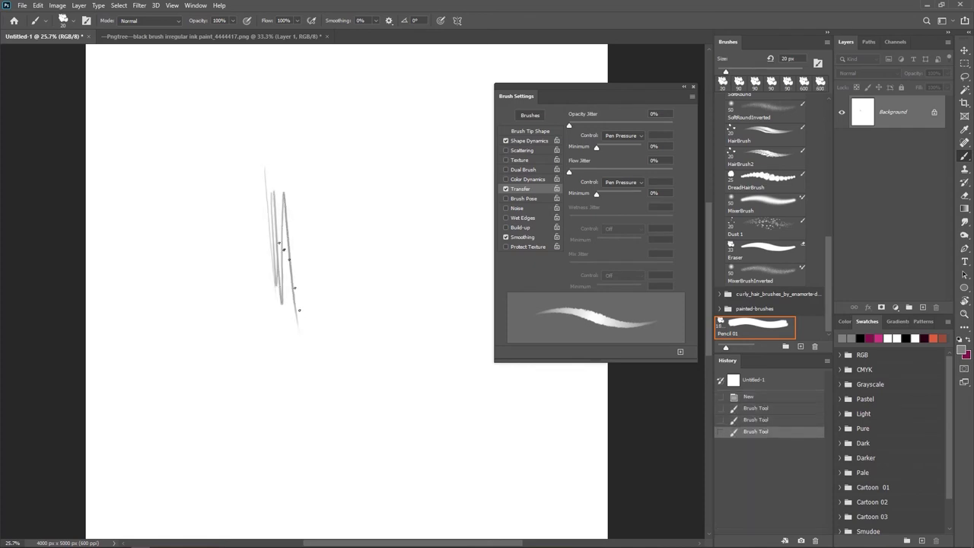
{"action": "left_click_drag", "start_coordinate": [304, 188], "coordinate": [327, 342]}
{"action": "mouse_move", "coordinate": [332, 232]}
{"action": "left_mouse_down"}
{"action": "mouse_move", "coordinate": [370, 312]}
{"action": "mouse_move", "coordinate": [389, 267]}
{"action": "mouse_move", "coordinate": [383, 323]}
{"action": "left_mouse_up"}
{"action": "left_click_drag", "start_coordinate": [391, 182], "coordinate": [397, 327]}
{"action": "mouse_move", "coordinate": [409, 224]}
{"action": "left_mouse_down"}
{"action": "mouse_move", "coordinate": [417, 256]}
{"action": "mouse_move", "coordinate": [457, 301]}
{"action": "mouse_move", "coordinate": [423, 229]}
{"action": "mouse_move", "coordinate": [358, 213]}
{"action": "mouse_move", "coordinate": [358, 173]}
{"action": "mouse_move", "coordinate": [335, 304]}
{"action": "mouse_move", "coordinate": [284, 341]}
{"action": "mouse_move", "coordinate": [298, 366]}
{"action": "left_mouse_up"}
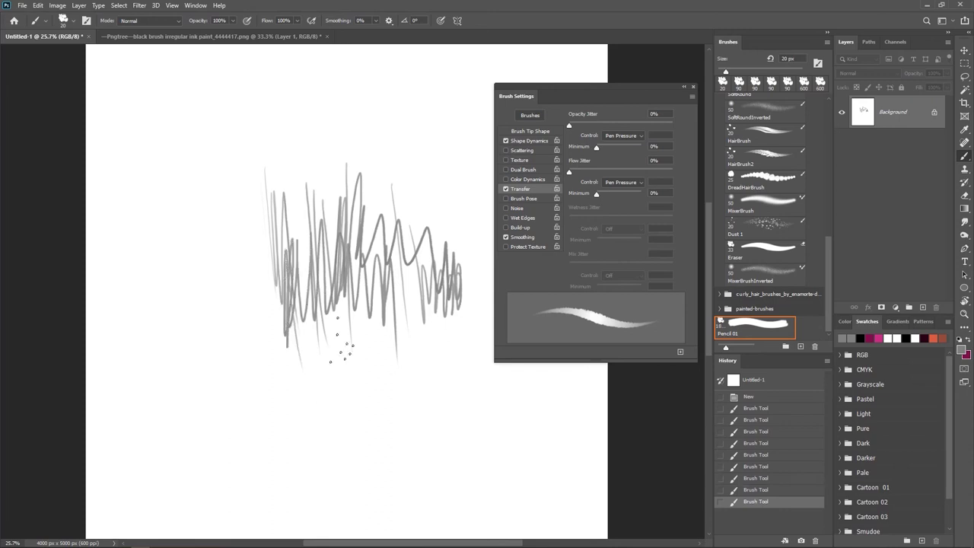
{"action": "left_click_drag", "start_coordinate": [338, 327], "coordinate": [361, 399]}
{"action": "mouse_move", "coordinate": [366, 363]}
{"action": "left_mouse_down"}
{"action": "mouse_move", "coordinate": [438, 335]}
{"action": "mouse_move", "coordinate": [436, 365]}
{"action": "left_mouse_up"}
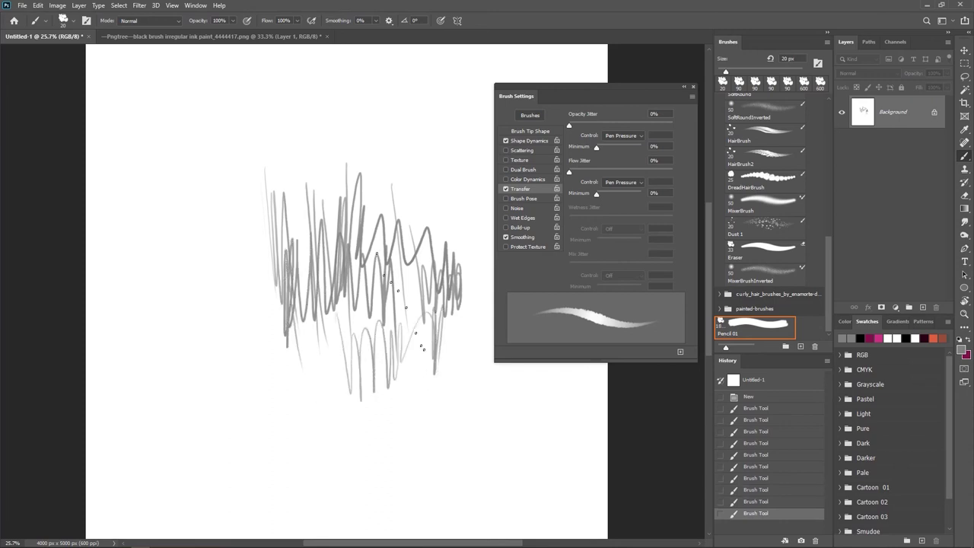
Undo all the 20 px hatching and zigzag strokes
{"action": "key", "text": "ctrl+z"}
{"action": "key", "text": "ctrl+z"}
{"action": "key", "text": "ctrl+z"}
{"action": "key", "text": "ctrl+z"}
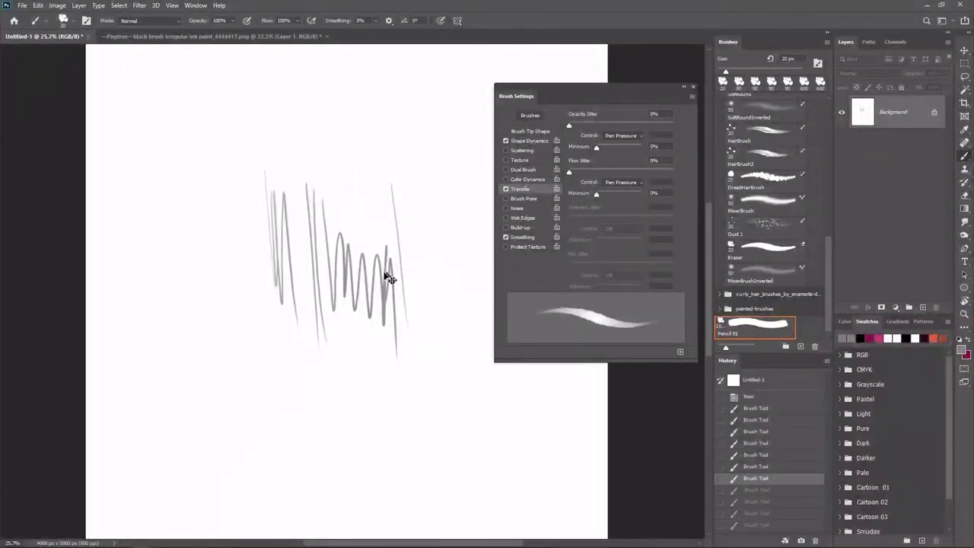
{"action": "key", "text": "ctrl+z"}
{"action": "key", "text": "ctrl+z"}
{"action": "key", "text": "ctrl+z"}
{"action": "key", "text": "ctrl+z"}
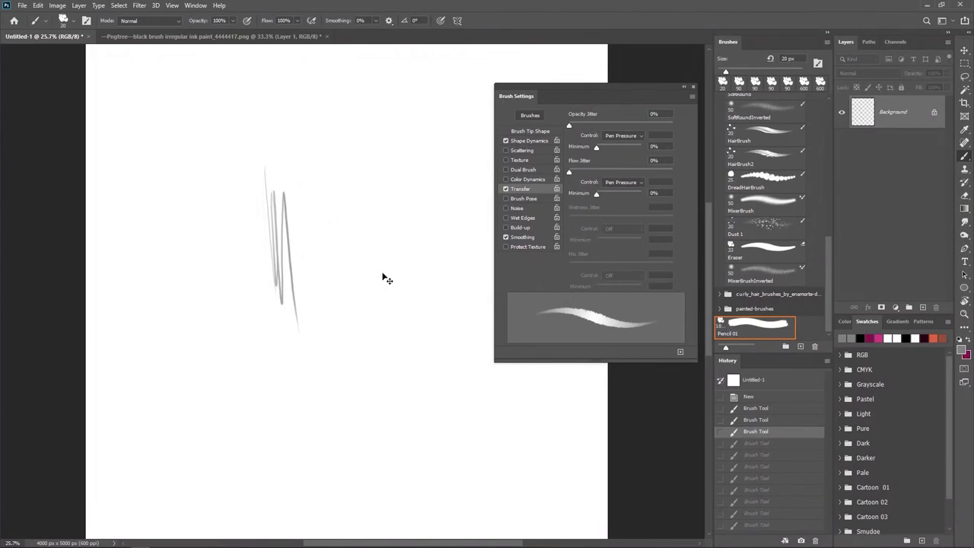
{"action": "key", "text": "ctrl+z"}
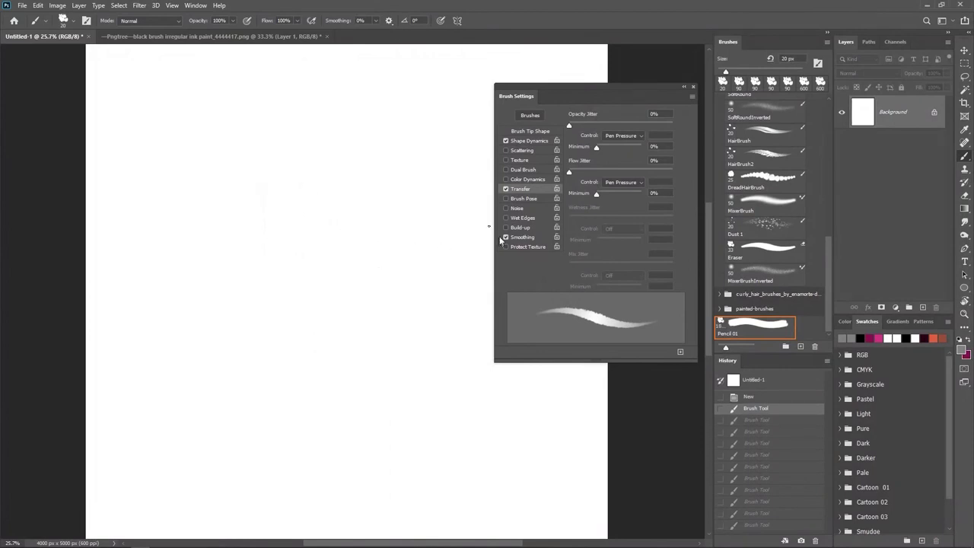
Enable Texture for the brush, try a small zigzag on the canvas, and undo it
{"action": "left_click", "coordinate": [521, 162]}
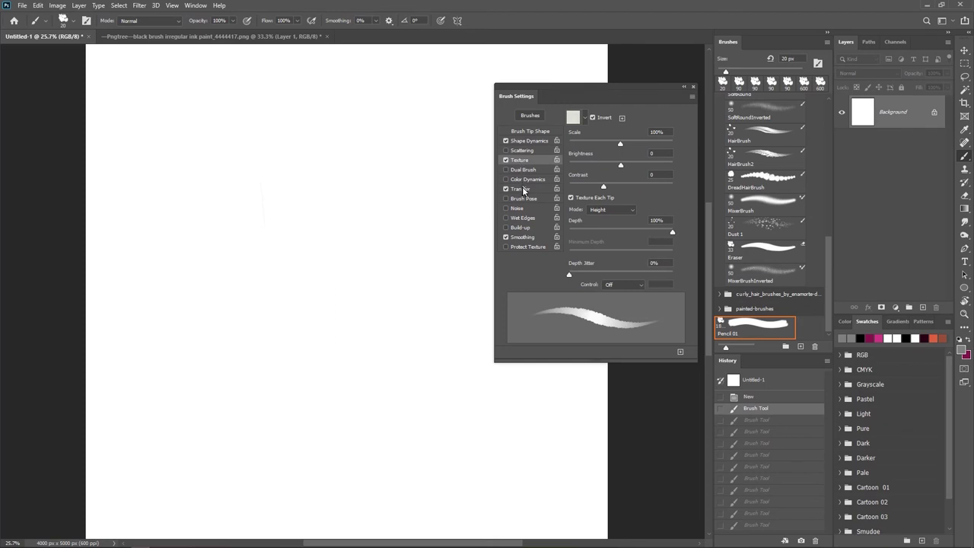
{"action": "mouse_move", "coordinate": [299, 214]}
{"action": "left_mouse_down"}
{"action": "mouse_move", "coordinate": [317, 327]}
{"action": "mouse_move", "coordinate": [344, 308]}
{"action": "mouse_move", "coordinate": [377, 324]}
{"action": "left_mouse_up"}
{"action": "key", "text": "ctrl+z"}
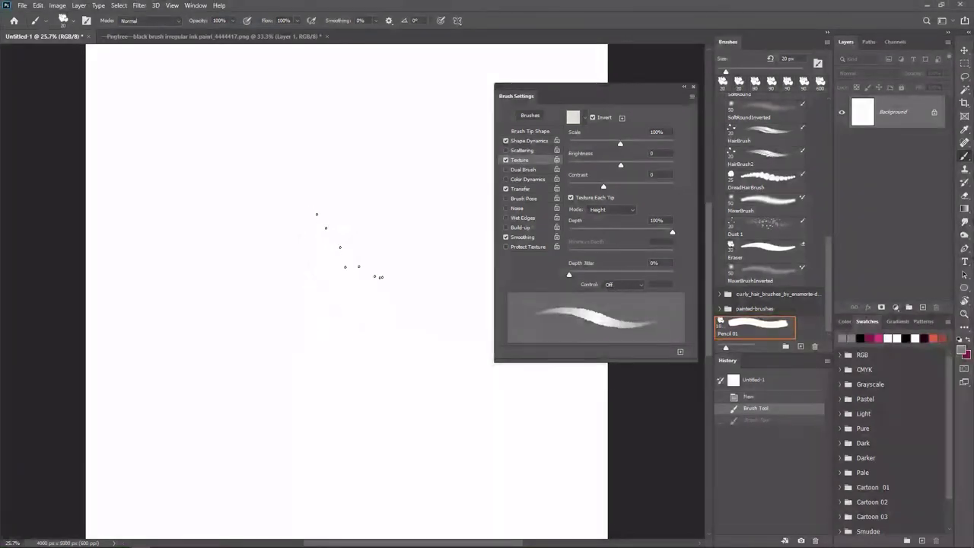
Enlarge the brush to 175 px and paint a thick textured zigzag in the middle of the canvas
{"action": "key", "text": "bracketright"}
{"action": "key", "text": "bracketright"}
{"action": "key", "text": "bracketright"}
{"action": "key", "text": "bracketright"}
{"action": "key", "text": "bracketright"}
{"action": "key", "text": "bracketright"}
{"action": "key", "text": "bracketright"}
{"action": "key", "text": "bracketright"}
{"action": "key", "text": "bracketright"}
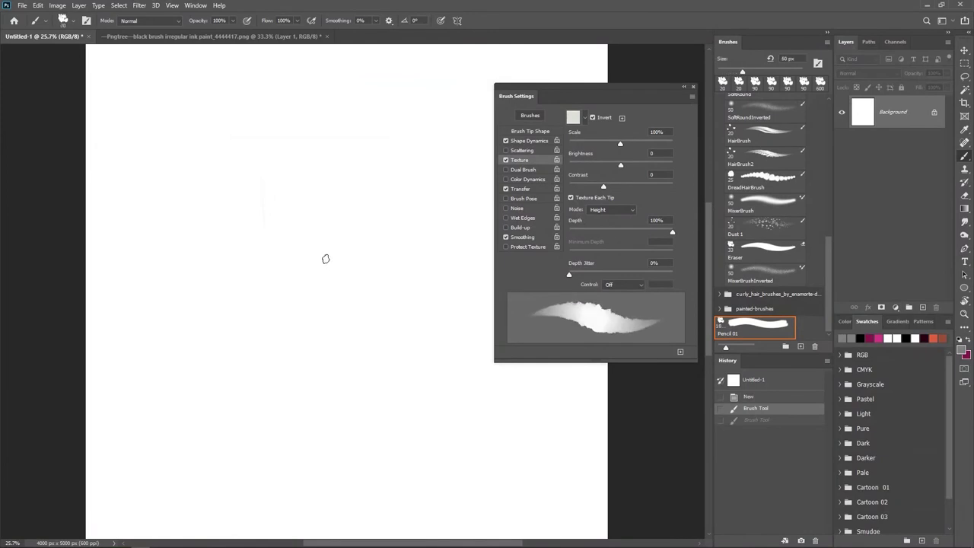
{"action": "key", "text": "bracketright"}
{"action": "key", "text": "bracketright"}
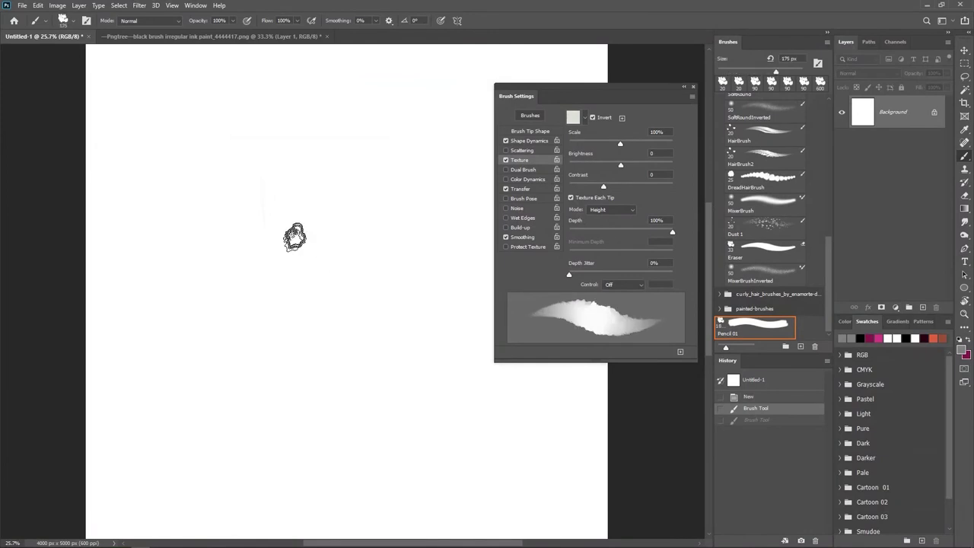
{"action": "mouse_move", "coordinate": [270, 217]}
{"action": "left_mouse_down"}
{"action": "mouse_move", "coordinate": [296, 313]}
{"action": "mouse_move", "coordinate": [344, 327]}
{"action": "mouse_move", "coordinate": [385, 385]}
{"action": "left_mouse_up"}
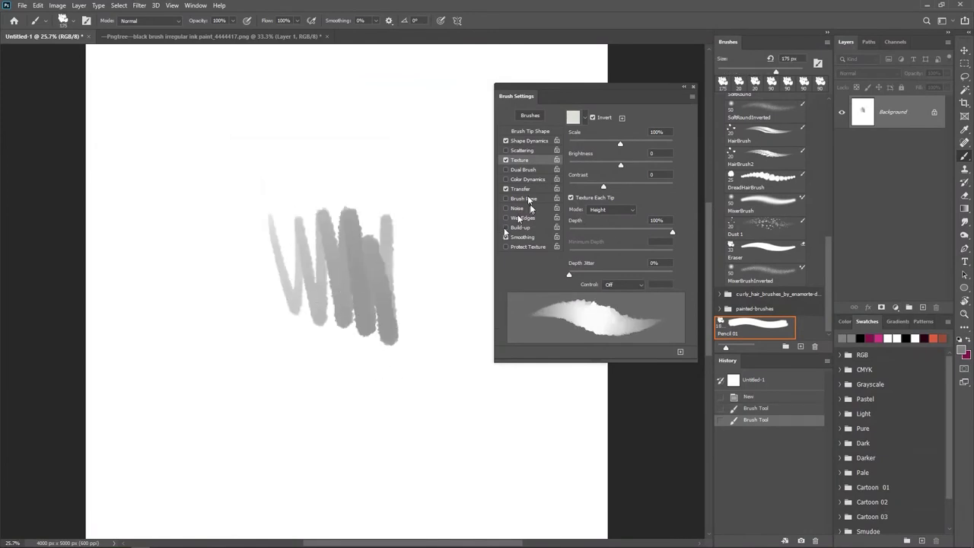
Disable Texture, try a comparison scribble below the zigzag, undo both strokes, and enable Texture again
{"action": "left_click", "coordinate": [506, 160]}
{"action": "mouse_move", "coordinate": [148, 346]}
{"action": "left_mouse_down"}
{"action": "mouse_move", "coordinate": [215, 414]}
{"action": "mouse_move", "coordinate": [257, 443]}
{"action": "mouse_move", "coordinate": [288, 450]}
{"action": "left_mouse_up"}
{"action": "key", "text": "ctrl+z"}
{"action": "key", "text": "ctrl+z"}
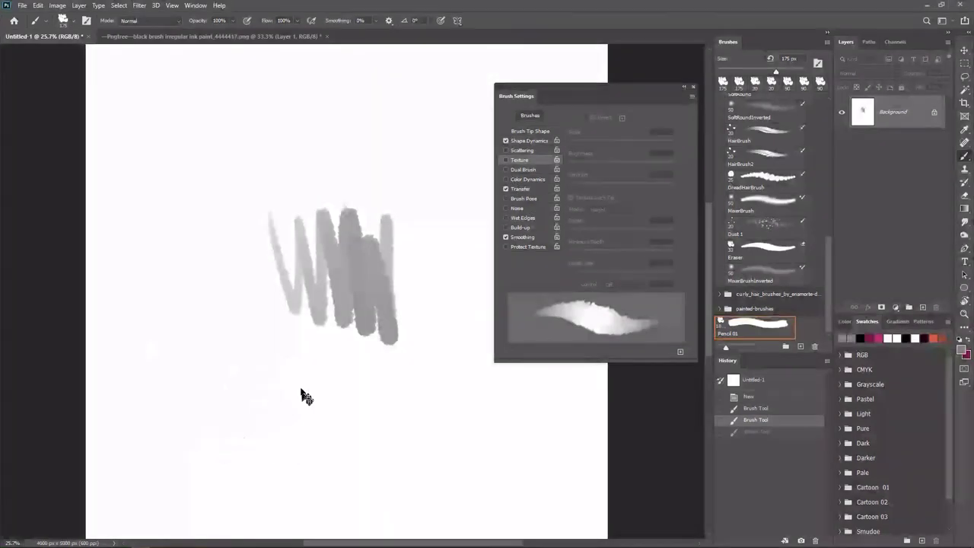
{"action": "left_click", "coordinate": [507, 161]}
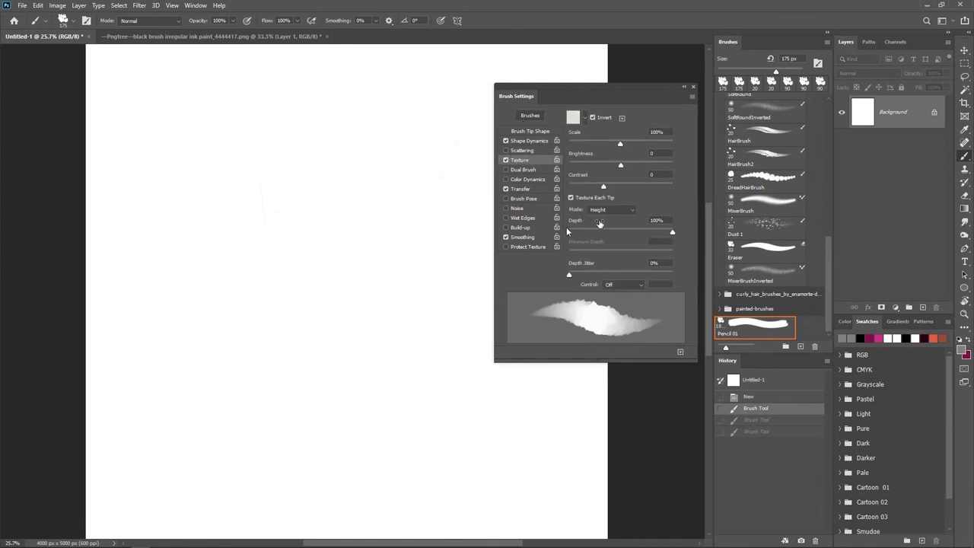
Try thick textured zigzag strokes in the middle of the canvas and undo them
{"action": "mouse_move", "coordinate": [262, 204]}
{"action": "left_mouse_down"}
{"action": "mouse_move", "coordinate": [292, 350]}
{"action": "mouse_move", "coordinate": [347, 369]}
{"action": "left_mouse_up"}
{"action": "mouse_move", "coordinate": [341, 309]}
{"action": "left_mouse_down"}
{"action": "mouse_move", "coordinate": [398, 320]}
{"action": "mouse_move", "coordinate": [435, 337]}
{"action": "mouse_move", "coordinate": [442, 355]}
{"action": "left_mouse_up"}
{"action": "key", "text": "ctrl+z"}
Choose the light blue third pattern of the Water group as the brush texture
{"action": "left_click", "coordinate": [585, 118]}
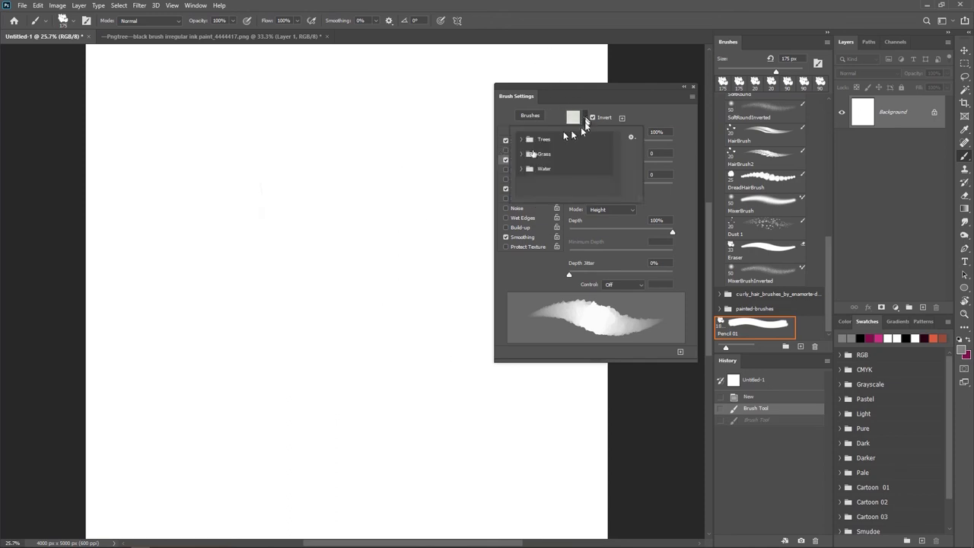
{"action": "left_click", "coordinate": [519, 168]}
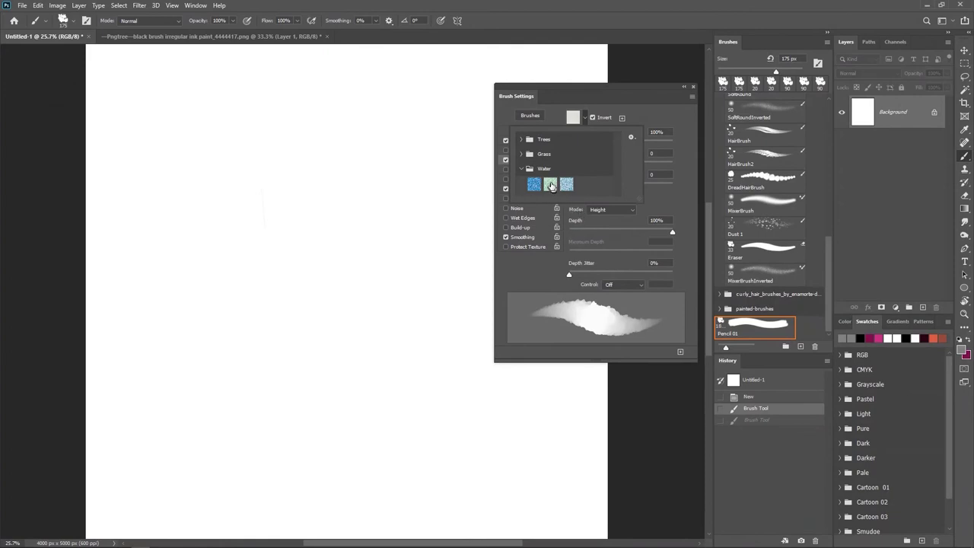
{"action": "left_click", "coordinate": [293, 251]}
Paint a broad zigzag and an overlapping scribble at 175 px to examine the water texture up close
{"action": "mouse_move", "coordinate": [275, 234]}
{"action": "left_mouse_down"}
{"action": "mouse_move", "coordinate": [344, 344]}
{"action": "mouse_move", "coordinate": [400, 399]}
{"action": "left_mouse_up"}
{"action": "left_click_drag", "start_coordinate": [332, 310], "coordinate": [366, 307]}
{"action": "mouse_move", "coordinate": [130, 335]}
{"action": "left_mouse_down"}
{"action": "mouse_move", "coordinate": [152, 369]}
{"action": "mouse_move", "coordinate": [287, 484]}
{"action": "left_mouse_up"}
{"action": "key", "text": "ctrl+z"}
{"action": "mouse_move", "coordinate": [175, 388]}
{"action": "left_mouse_down"}
{"action": "mouse_move", "coordinate": [229, 434]}
{"action": "mouse_move", "coordinate": [327, 430]}
{"action": "left_mouse_up"}
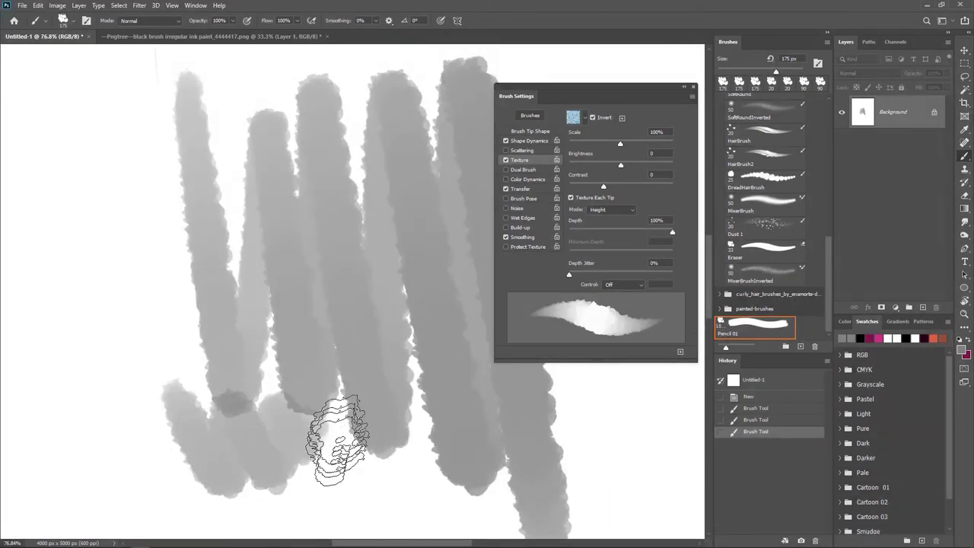
Set the Texture mode to Multiply and paint overlapping test strokes beside and over the existing zigzag
{"action": "left_click", "coordinate": [612, 210]}
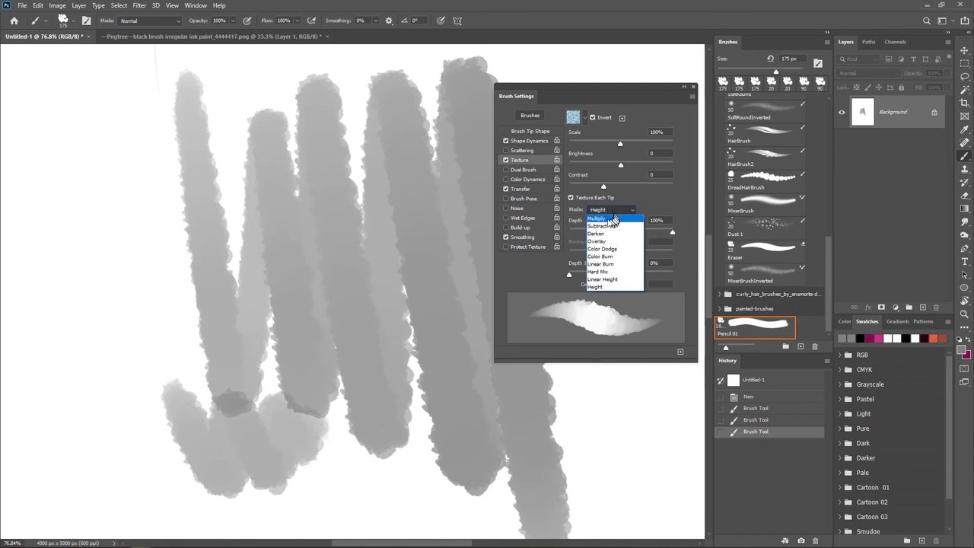
{"action": "left_click", "coordinate": [605, 218]}
{"action": "mouse_move", "coordinate": [141, 314]}
{"action": "left_mouse_down"}
{"action": "mouse_move", "coordinate": [214, 311]}
{"action": "mouse_move", "coordinate": [228, 353]}
{"action": "mouse_move", "coordinate": [99, 356]}
{"action": "mouse_move", "coordinate": [76, 265]}
{"action": "mouse_move", "coordinate": [102, 230]}
{"action": "mouse_move", "coordinate": [179, 274]}
{"action": "left_mouse_up"}
{"action": "mouse_move", "coordinate": [217, 335]}
{"action": "left_mouse_down"}
{"action": "mouse_move", "coordinate": [133, 99]}
{"action": "mouse_move", "coordinate": [141, 221]}
{"action": "mouse_move", "coordinate": [175, 76]}
{"action": "mouse_move", "coordinate": [204, 197]}
{"action": "mouse_move", "coordinate": [218, 99]}
{"action": "left_mouse_up"}
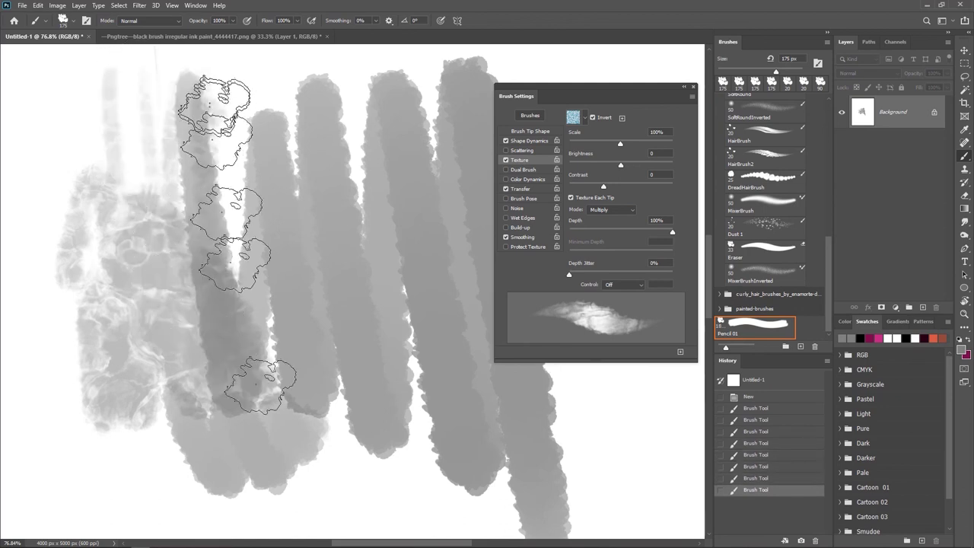
{"action": "left_click_drag", "start_coordinate": [261, 391], "coordinate": [289, 411]}
{"action": "scroll", "coordinate": [337, 311], "scroll_direction": "down", "scroll_amount": 5}
{"action": "left_click_drag", "start_coordinate": [183, 163], "coordinate": [219, 349]}
{"action": "mouse_move", "coordinate": [203, 206]}
{"action": "left_mouse_down"}
{"action": "mouse_move", "coordinate": [250, 321]}
{"action": "mouse_move", "coordinate": [261, 300]}
{"action": "left_mouse_up"}
Undo all the water-texture test strokes to leave the canvas blank
{"action": "key", "text": "ctrl+z"}
{"action": "key", "text": "ctrl+z"}
{"action": "key", "text": "ctrl+z"}
{"action": "key", "text": "ctrl+z"}
{"action": "key", "text": "ctrl+z"}
{"action": "key", "text": "ctrl+z"}
{"action": "key", "text": "ctrl+z"}
{"action": "key", "text": "ctrl+z"}
{"action": "key", "text": "ctrl+z"}
{"action": "key", "text": "ctrl+z"}
{"action": "key", "text": "ctrl+z"}
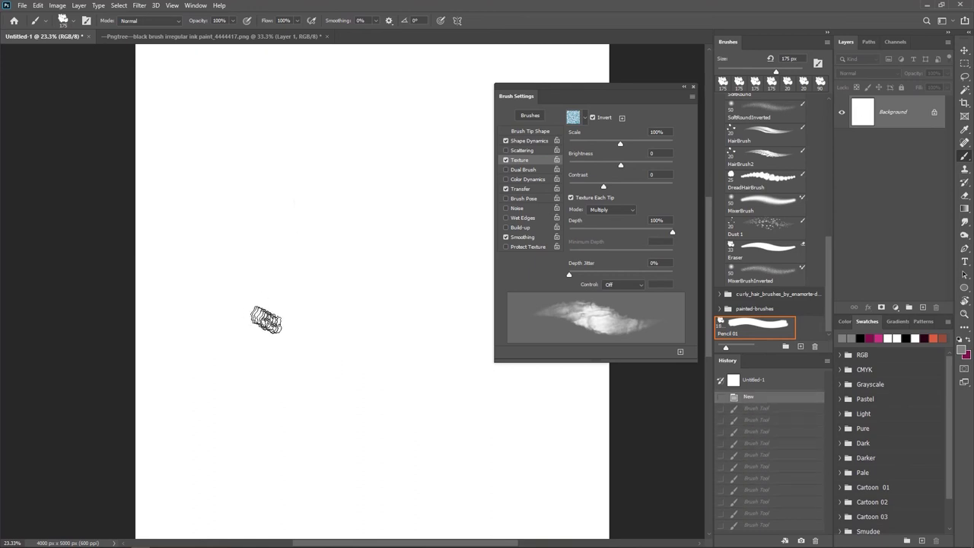
Reduce the brush size to 25 px and draw fine textured zigzag hatching in the upper middle of the canvas
{"action": "key", "text": "bracketleft"}
{"action": "key", "text": "bracketleft"}
{"action": "key", "text": "bracketleft"}
{"action": "key", "text": "bracketleft"}
{"action": "key", "text": "bracketleft"}
{"action": "key", "text": "bracketleft"}
{"action": "key", "text": "bracketleft"}
{"action": "key", "text": "bracketleft"}
{"action": "key", "text": "bracketleft"}
{"action": "key", "text": "bracketleft"}
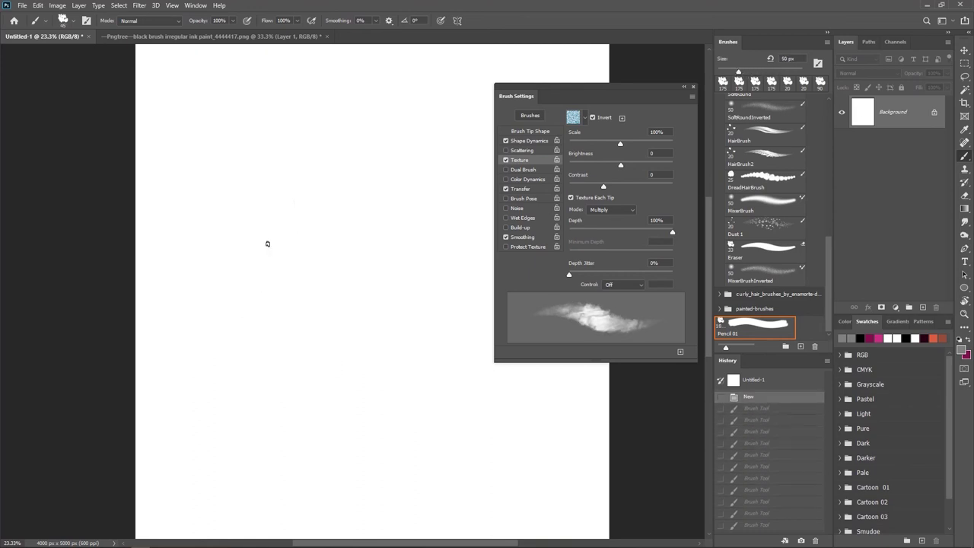
{"action": "key", "text": "bracketleft"}
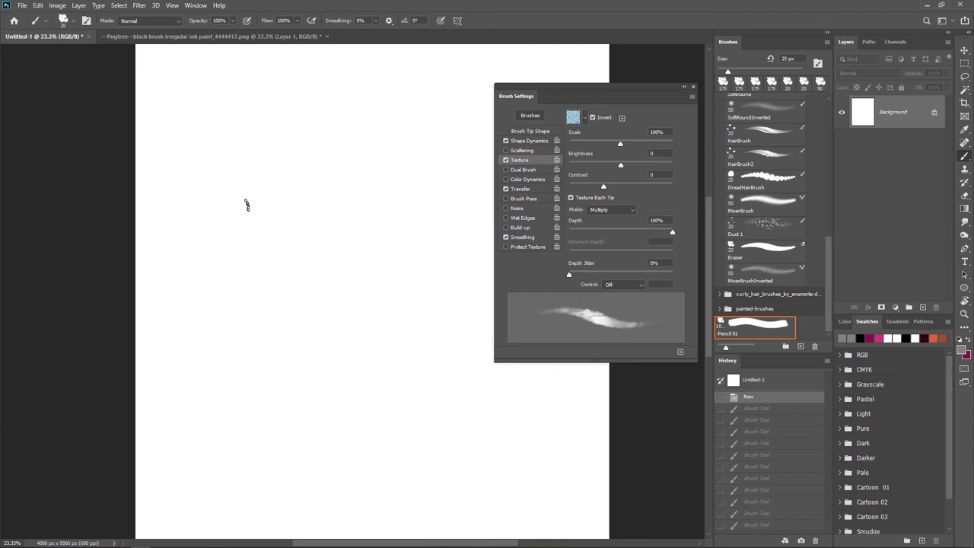
{"action": "mouse_move", "coordinate": [250, 175]}
{"action": "left_mouse_down"}
{"action": "mouse_move", "coordinate": [271, 277]}
{"action": "mouse_move", "coordinate": [260, 158]}
{"action": "mouse_move", "coordinate": [280, 286]}
{"action": "mouse_move", "coordinate": [304, 274]}
{"action": "mouse_move", "coordinate": [326, 311]}
{"action": "mouse_move", "coordinate": [271, 284]}
{"action": "mouse_move", "coordinate": [323, 260]}
{"action": "mouse_move", "coordinate": [328, 231]}
{"action": "mouse_move", "coordinate": [347, 296]}
{"action": "mouse_move", "coordinate": [378, 294]}
{"action": "mouse_move", "coordinate": [308, 238]}
{"action": "mouse_move", "coordinate": [291, 291]}
{"action": "mouse_move", "coordinate": [319, 304]}
{"action": "mouse_move", "coordinate": [363, 271]}
{"action": "left_mouse_up"}
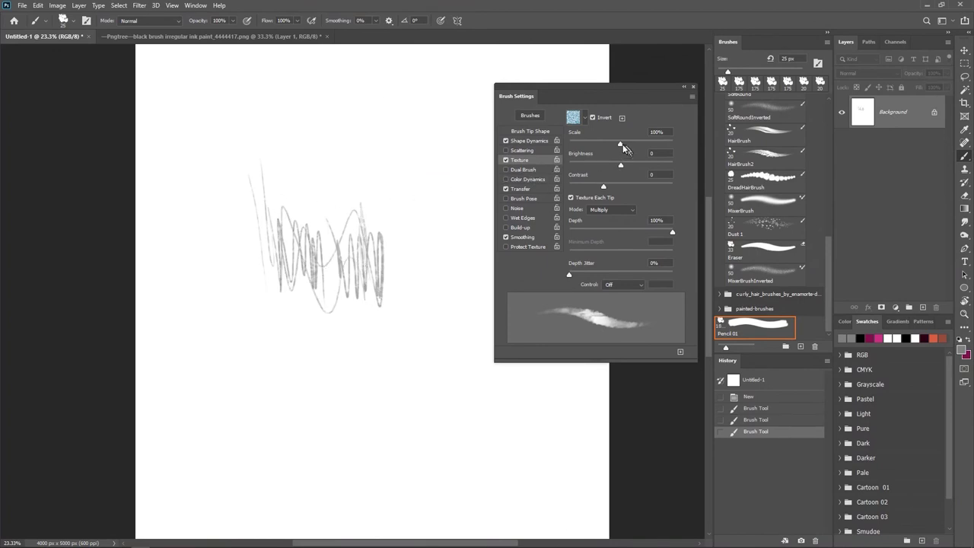
Try a Texture scale of 1%, change it to 36%, and extend the hatching sideways after each change
{"action": "mouse_move", "coordinate": [620, 143]}
{"action": "left_mouse_down"}
{"action": "mouse_move", "coordinate": [631, 146]}
{"action": "mouse_move", "coordinate": [566, 140]}
{"action": "left_mouse_up"}
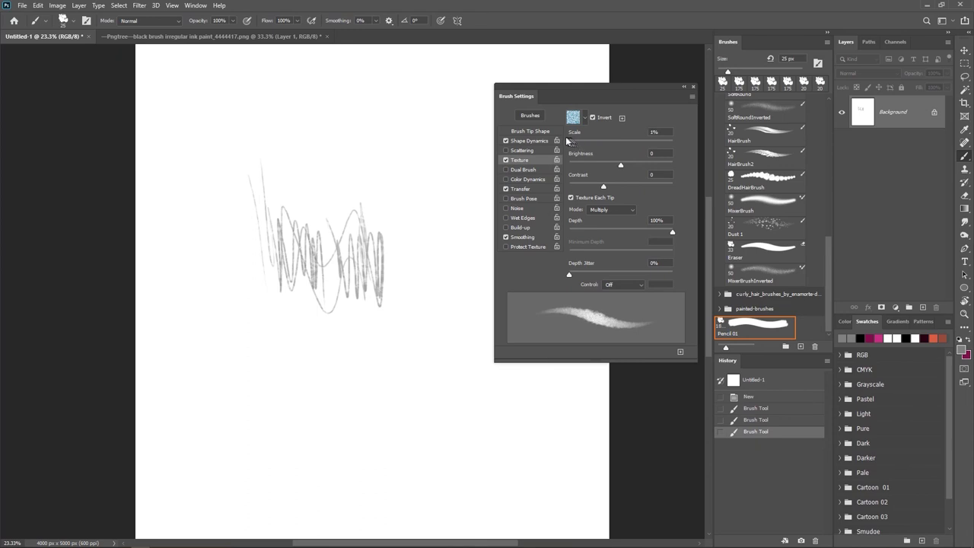
{"action": "mouse_move", "coordinate": [402, 233]}
{"action": "left_mouse_down"}
{"action": "mouse_move", "coordinate": [410, 299]}
{"action": "mouse_move", "coordinate": [426, 313]}
{"action": "mouse_move", "coordinate": [453, 310]}
{"action": "left_mouse_up"}
{"action": "left_click_drag", "start_coordinate": [570, 143], "coordinate": [585, 143]}
{"action": "mouse_move", "coordinate": [419, 217]}
{"action": "left_mouse_down"}
{"action": "mouse_move", "coordinate": [369, 244]}
{"action": "mouse_move", "coordinate": [371, 235]}
{"action": "mouse_move", "coordinate": [424, 267]}
{"action": "mouse_move", "coordinate": [443, 263]}
{"action": "mouse_move", "coordinate": [454, 282]}
{"action": "mouse_move", "coordinate": [439, 254]}
{"action": "left_mouse_up"}
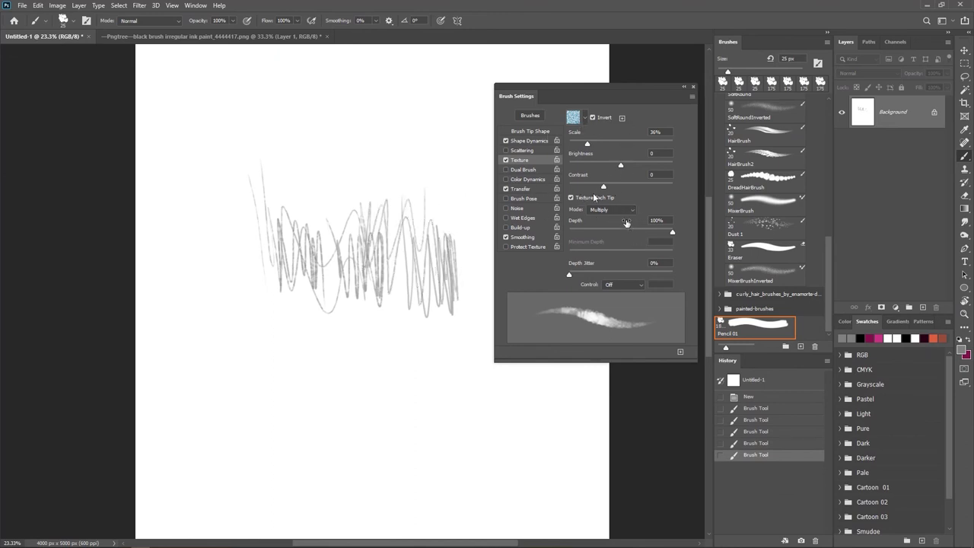
Disable Texture, keep Transfer enabled, show the Brush Tip Shape settings, and draw thin vertical strokes above the hatching
{"action": "left_click", "coordinate": [505, 160]}
{"action": "left_click", "coordinate": [506, 188]}
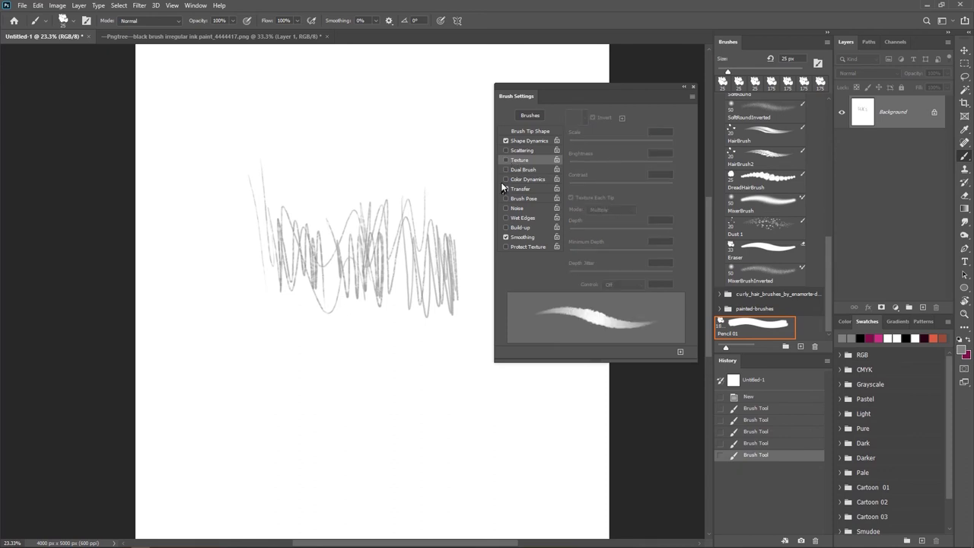
{"action": "left_click", "coordinate": [506, 188]}
{"action": "left_click", "coordinate": [526, 132]}
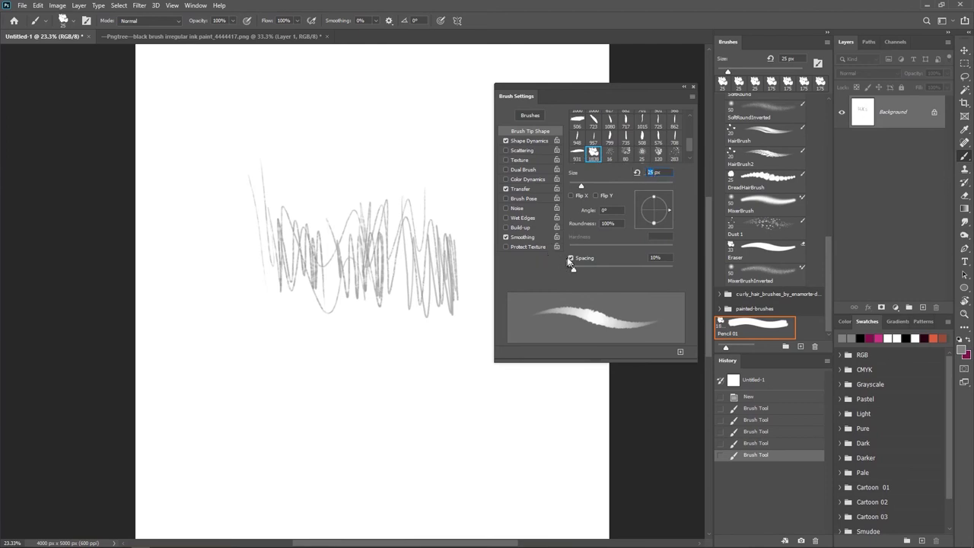
{"action": "left_click_drag", "start_coordinate": [356, 123], "coordinate": [361, 228]}
{"action": "mouse_move", "coordinate": [374, 104]}
{"action": "left_mouse_down"}
{"action": "mouse_move", "coordinate": [388, 202]}
{"action": "mouse_move", "coordinate": [398, 126]}
{"action": "left_mouse_up"}
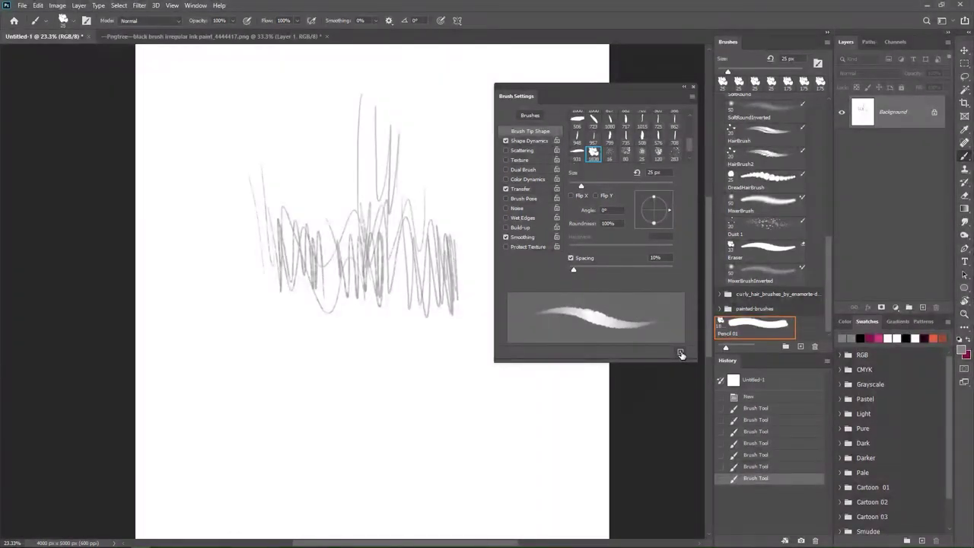
Save the brush as a new preset named Pencil, capturing its size and including the tool settings
{"action": "left_click", "coordinate": [681, 354]}
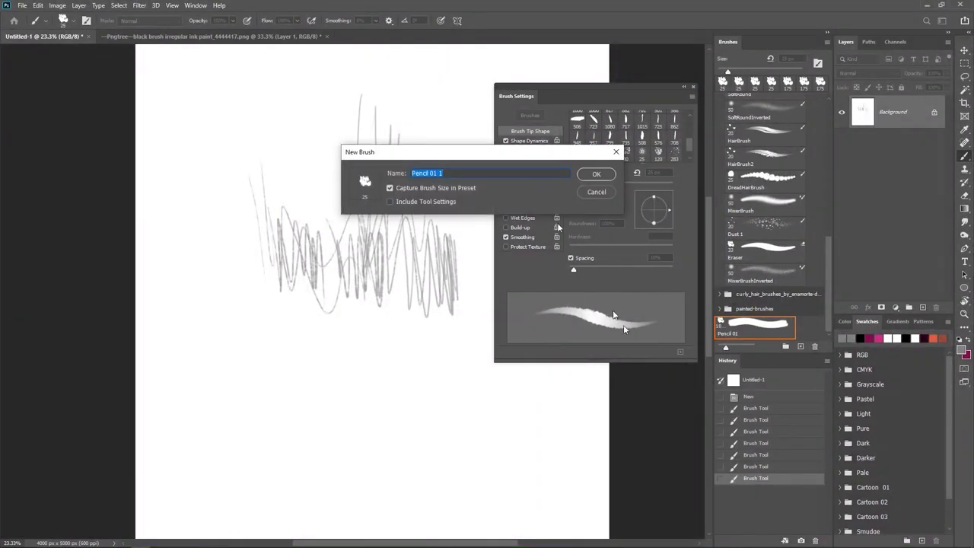
{"action": "left_click_drag", "start_coordinate": [465, 157], "coordinate": [470, 211]}
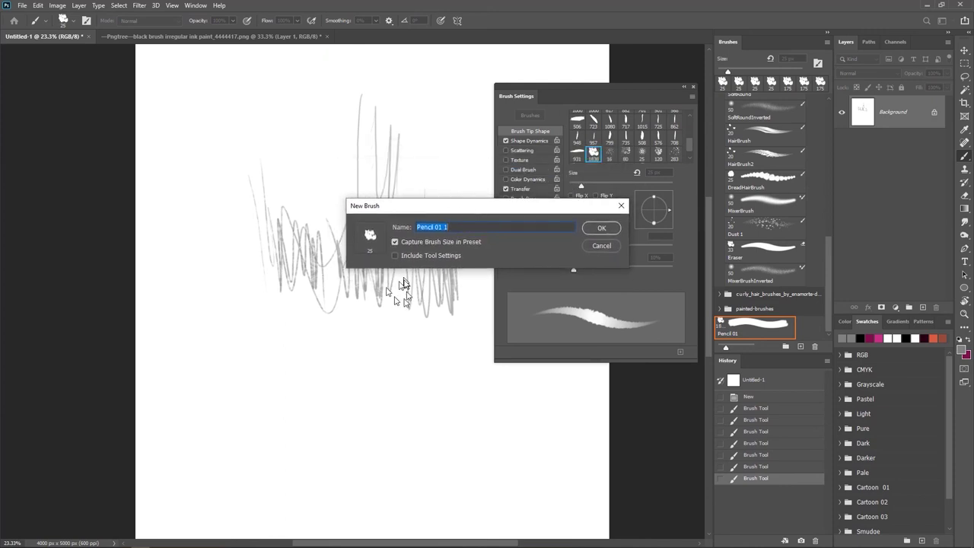
{"action": "left_click", "coordinate": [395, 255]}
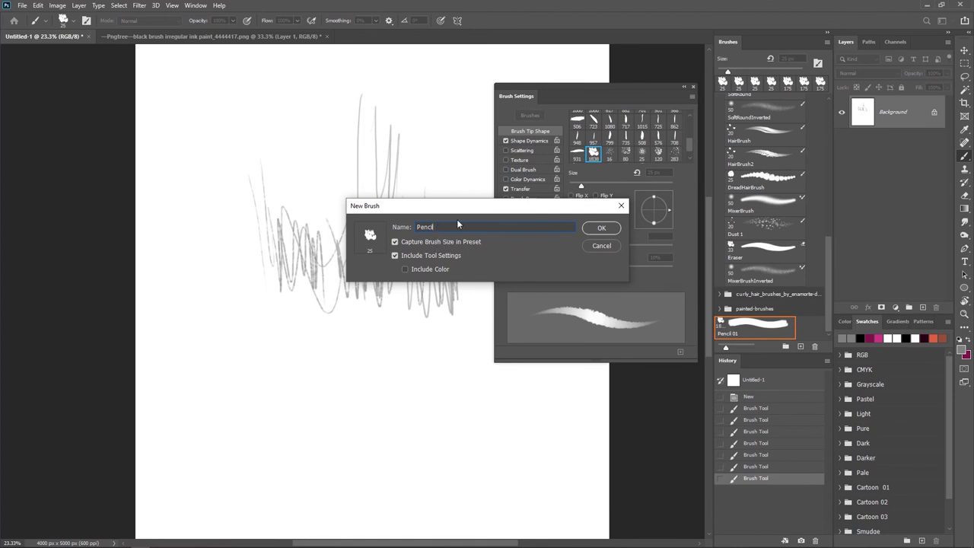
{"action": "left_click", "coordinate": [599, 230]}
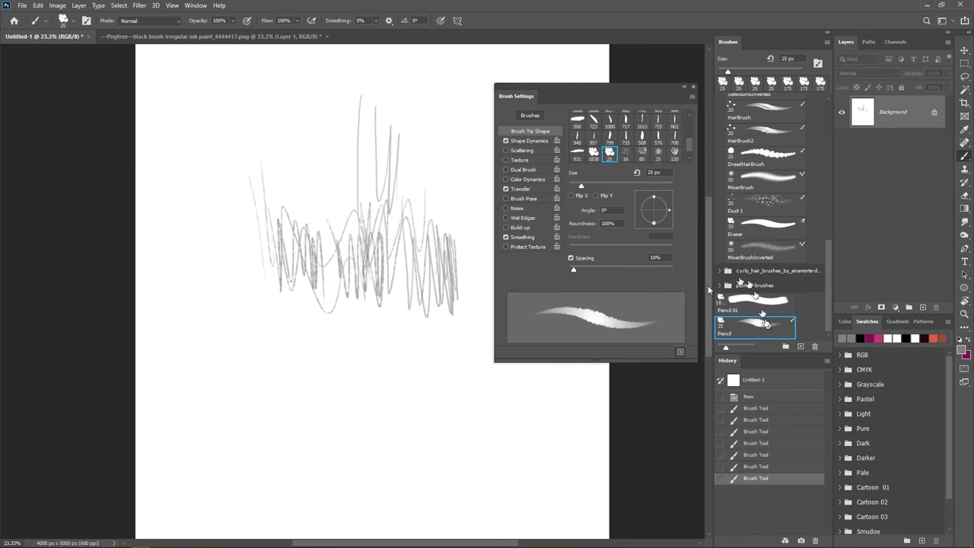
Draw a zigzag below the hatching with the saved Pencil preset and select the original Pencil 01 preset
{"action": "mouse_move", "coordinate": [251, 417]}
{"action": "left_mouse_down"}
{"action": "mouse_move", "coordinate": [339, 380]}
{"action": "mouse_move", "coordinate": [312, 365]}
{"action": "left_mouse_up"}
{"action": "left_click", "coordinate": [771, 306]}
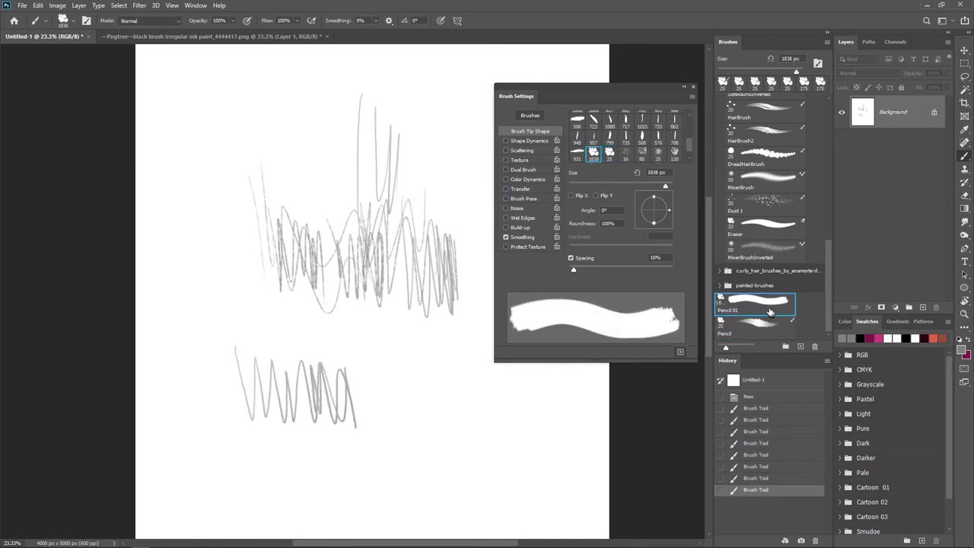
Draw a second zigzag beside the first with the saved Pencil preset and delete the original Pencil 01 preset
{"action": "left_click", "coordinate": [769, 326]}
{"action": "mouse_move", "coordinate": [433, 439]}
{"action": "left_mouse_down"}
{"action": "mouse_move", "coordinate": [465, 430]}
{"action": "mouse_move", "coordinate": [483, 403]}
{"action": "left_mouse_up"}
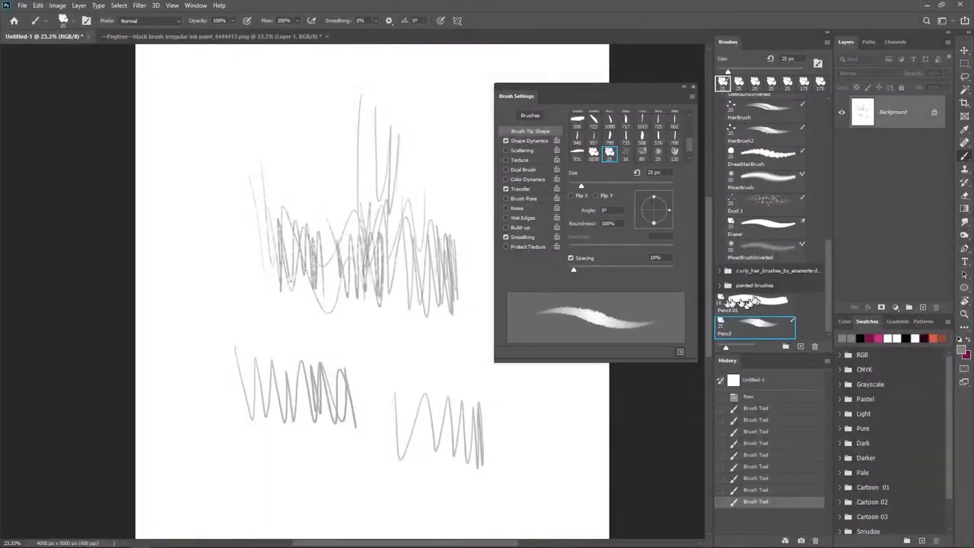
{"action": "left_click", "coordinate": [749, 302]}
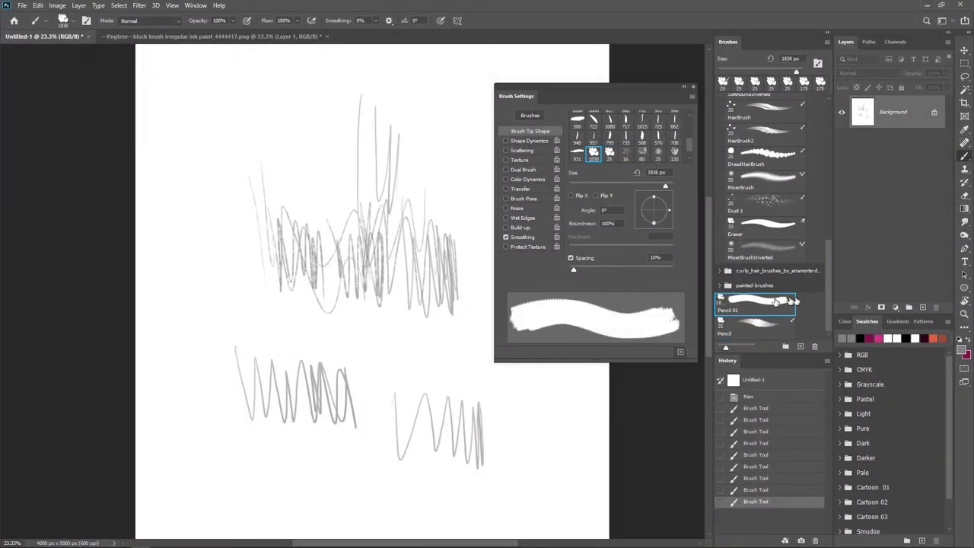
{"action": "left_click_drag", "start_coordinate": [764, 304], "coordinate": [810, 347]}
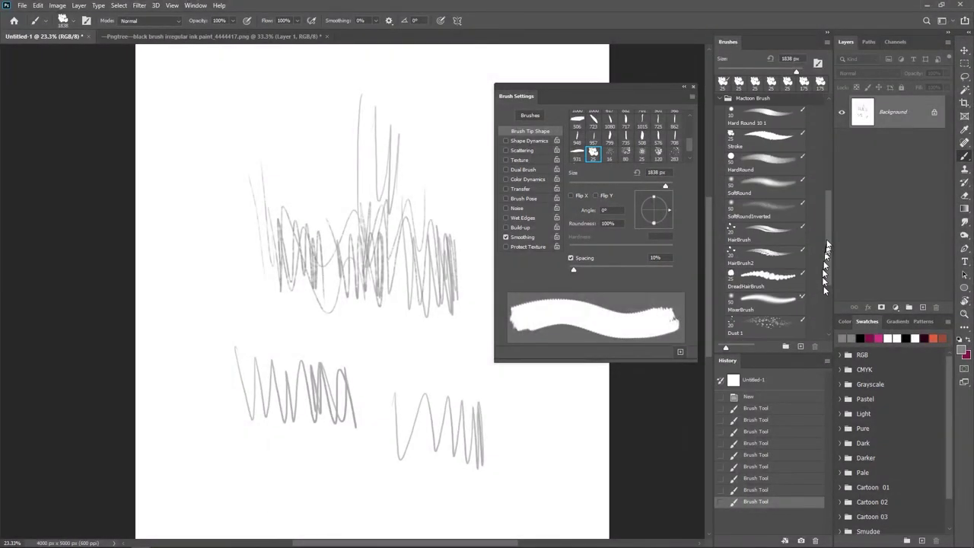
Create a brush group named Group 1 and move the Pencil preset into it
{"action": "scroll", "coordinate": [828, 309], "scroll_direction": "up", "scroll_amount": 5}
{"action": "scroll", "coordinate": [833, 301], "scroll_direction": "down", "scroll_amount": 5}
{"action": "scroll", "coordinate": [832, 293], "scroll_direction": "up", "scroll_amount": 3}
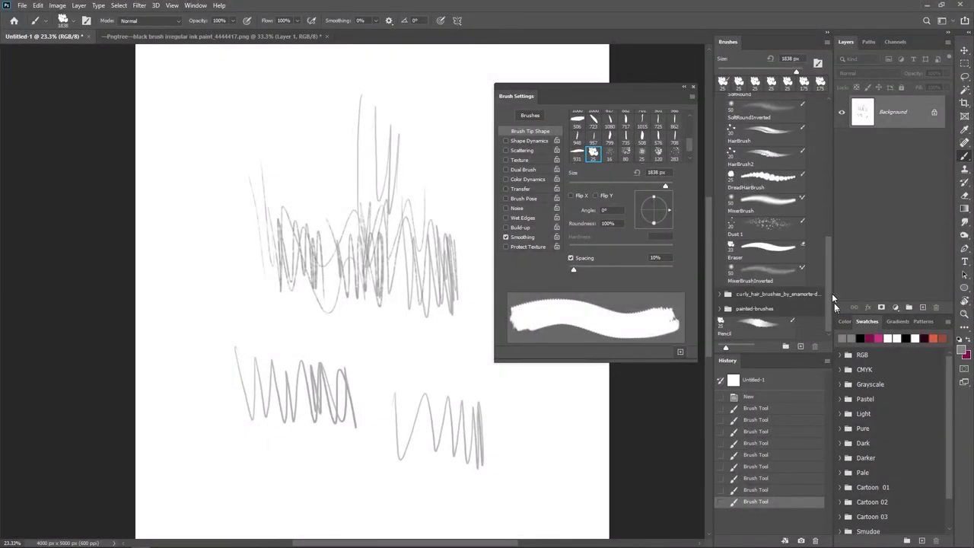
{"action": "scroll", "coordinate": [827, 249], "scroll_direction": "down", "scroll_amount": 3}
{"action": "left_click", "coordinate": [761, 327]}
{"action": "left_click", "coordinate": [785, 347]}
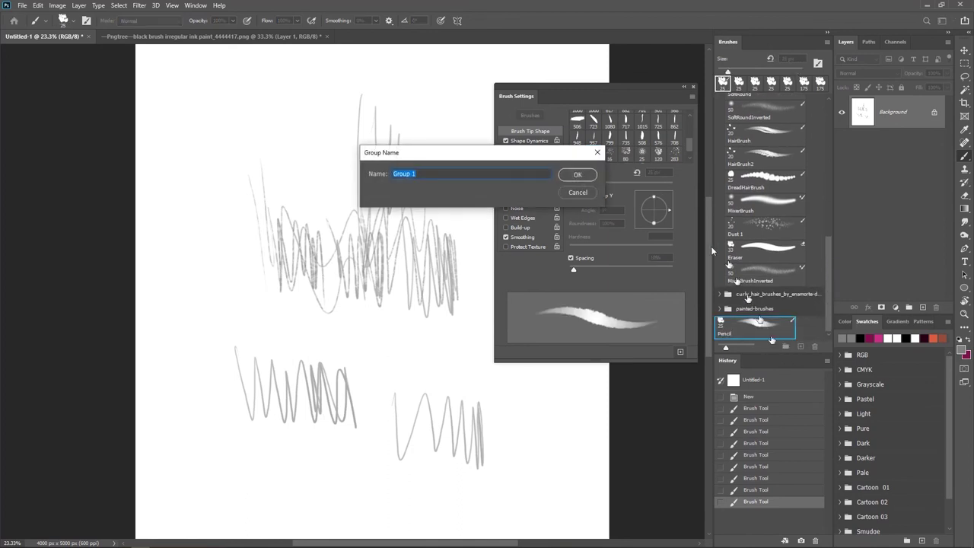
{"action": "left_click", "coordinate": [570, 176]}
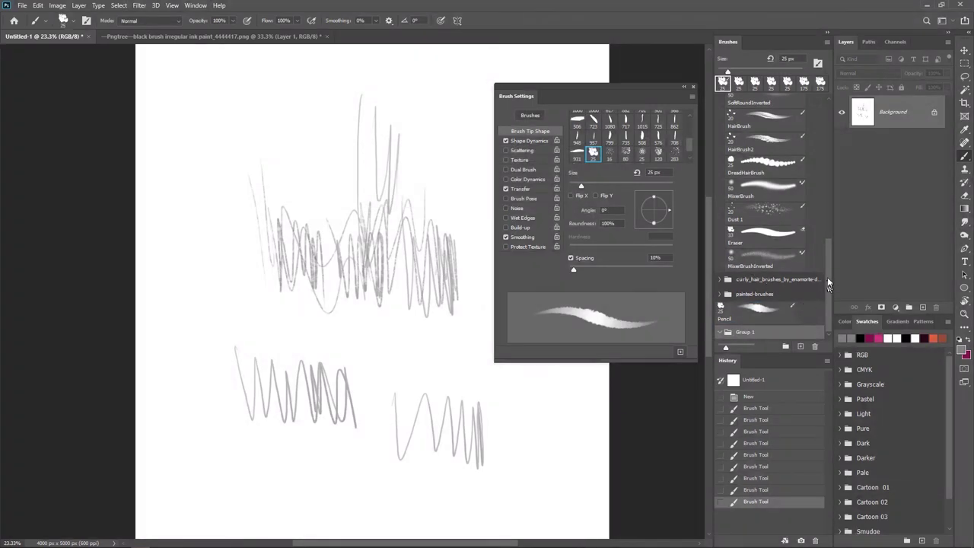
{"action": "left_click_drag", "start_coordinate": [771, 313], "coordinate": [764, 332]}
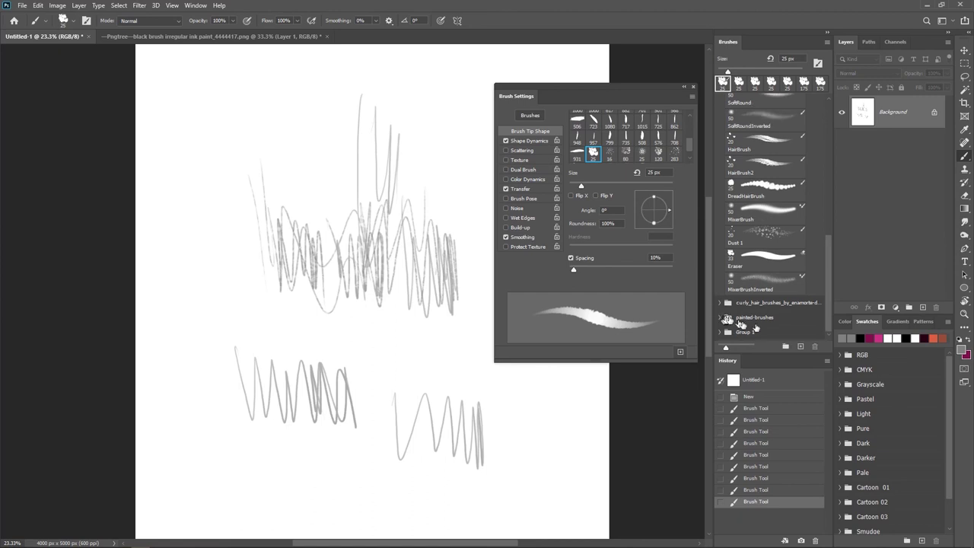
Collapse the expanded brush groups and check the contents of Group 1, leaving it collapsed
{"action": "left_click_drag", "start_coordinate": [828, 281], "coordinate": [826, 121]}
{"action": "left_click", "coordinate": [719, 104]}
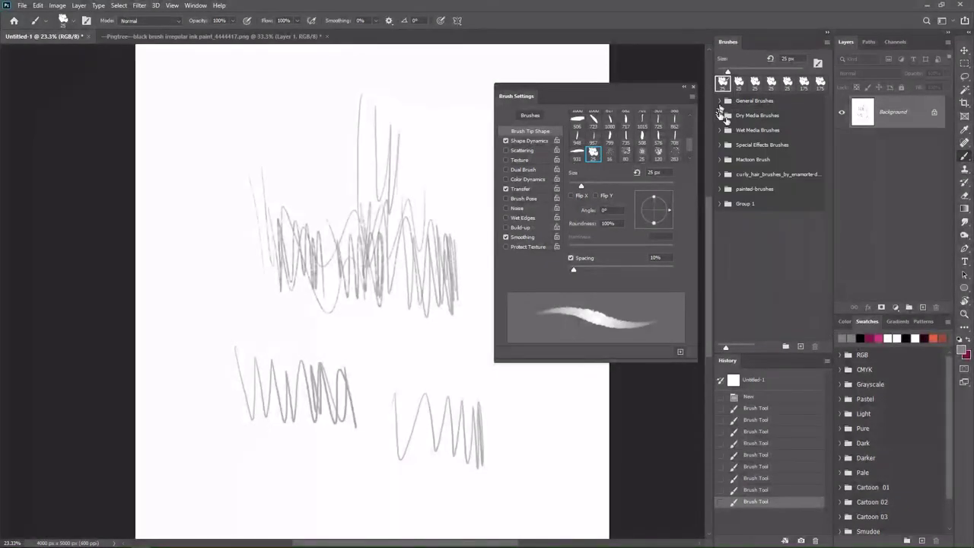
{"action": "left_click", "coordinate": [719, 205]}
{"action": "left_click", "coordinate": [719, 205]}
{"action": "left_click", "coordinate": [719, 206]}
{"action": "left_click", "coordinate": [719, 205]}
{"action": "right_click", "coordinate": [743, 210]}
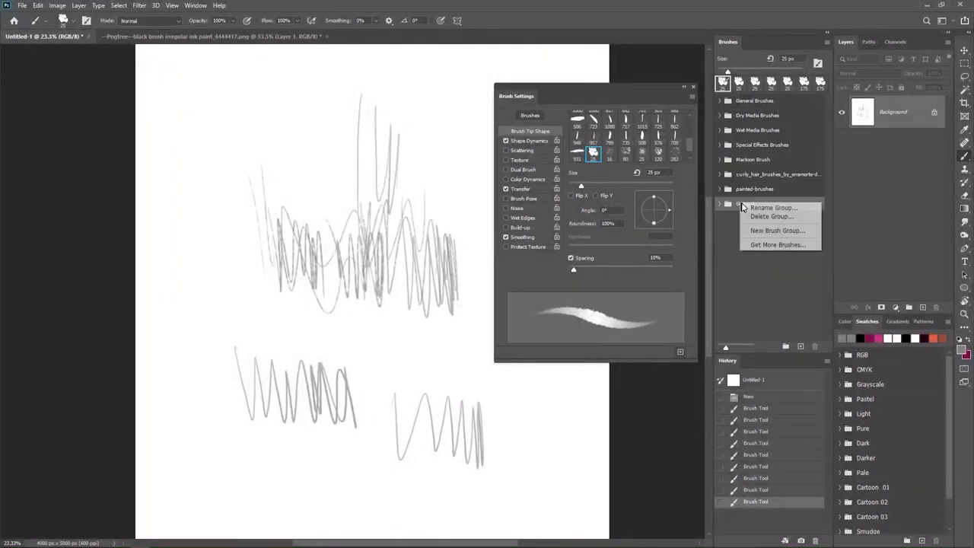
{"action": "left_click", "coordinate": [762, 206]}
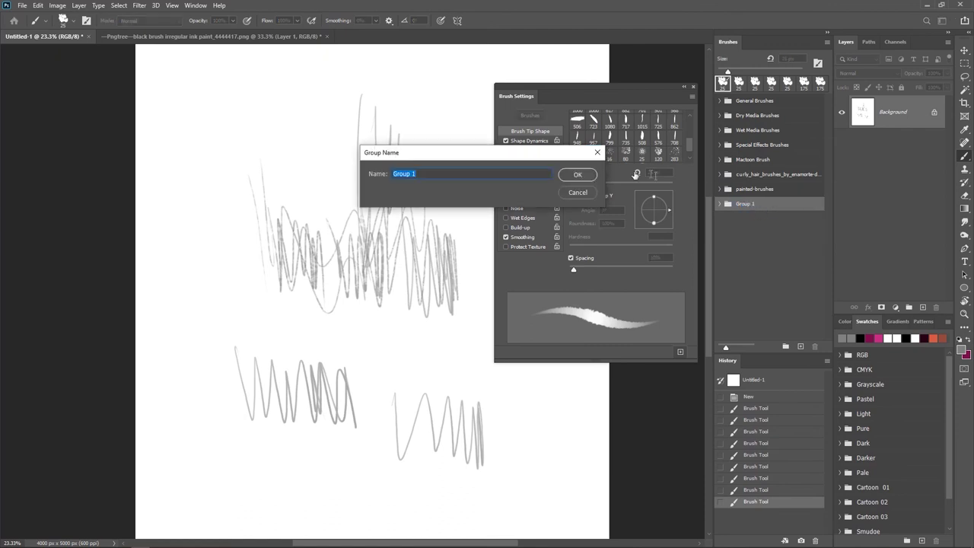
{"action": "left_click", "coordinate": [583, 195]}
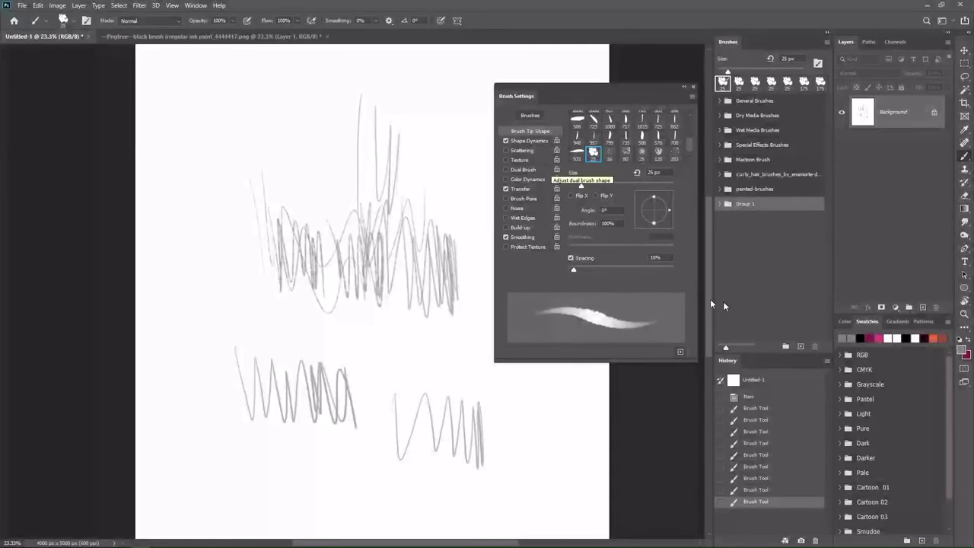
Delete the Group 1 brush group together with the preset inside it
{"action": "mouse_move", "coordinate": [593, 152]}
{"action": "left_mouse_down"}
{"action": "mouse_move", "coordinate": [751, 209]}
{"action": "mouse_move", "coordinate": [815, 327]}
{"action": "mouse_move", "coordinate": [815, 347]}
{"action": "left_mouse_up"}
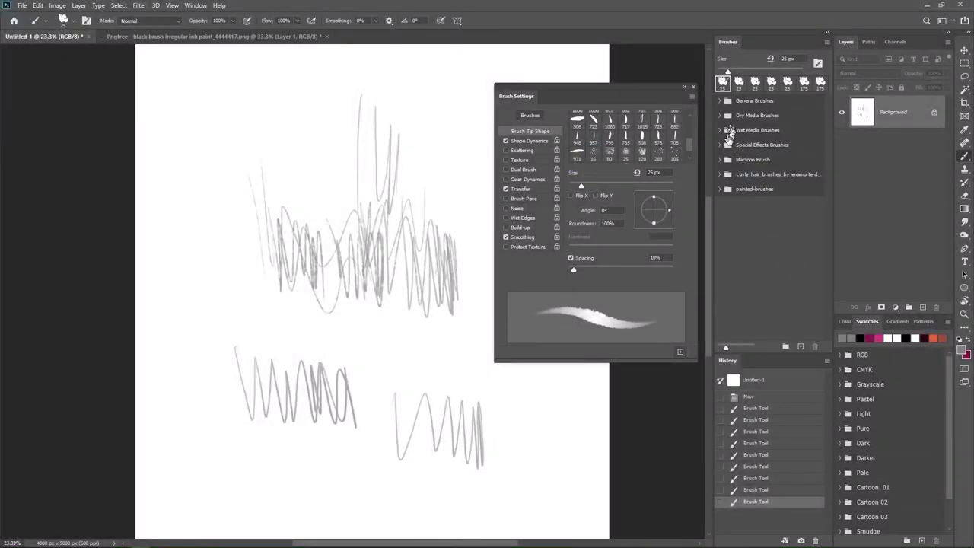
Rename the Hard Round 10 1 preset in the Mactoon Brush group as Pencil and collapse the group
{"action": "left_click", "coordinate": [721, 161]}
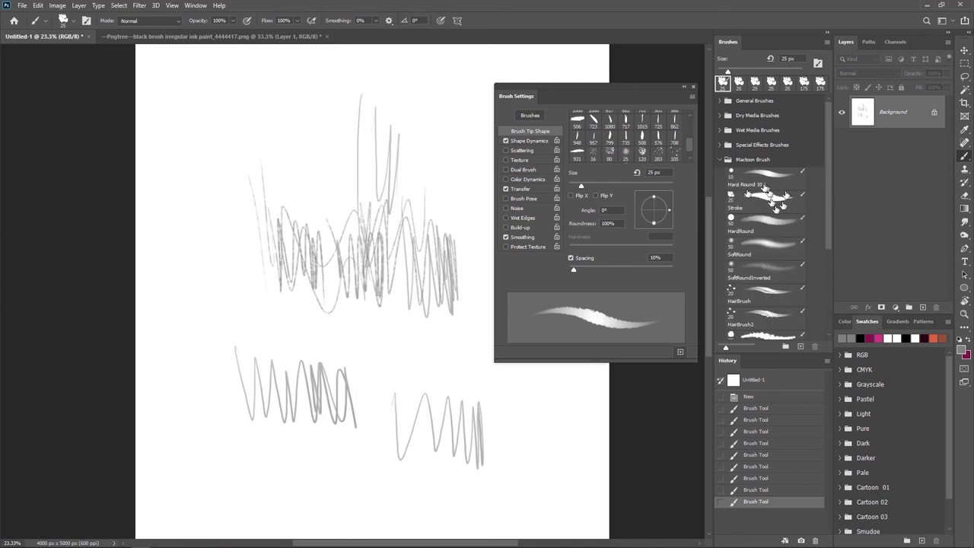
{"action": "mouse_move", "coordinate": [773, 182]}
{"action": "left_mouse_down"}
{"action": "mouse_move", "coordinate": [747, 191]}
{"action": "mouse_move", "coordinate": [744, 180]}
{"action": "mouse_move", "coordinate": [753, 183]}
{"action": "left_mouse_up"}
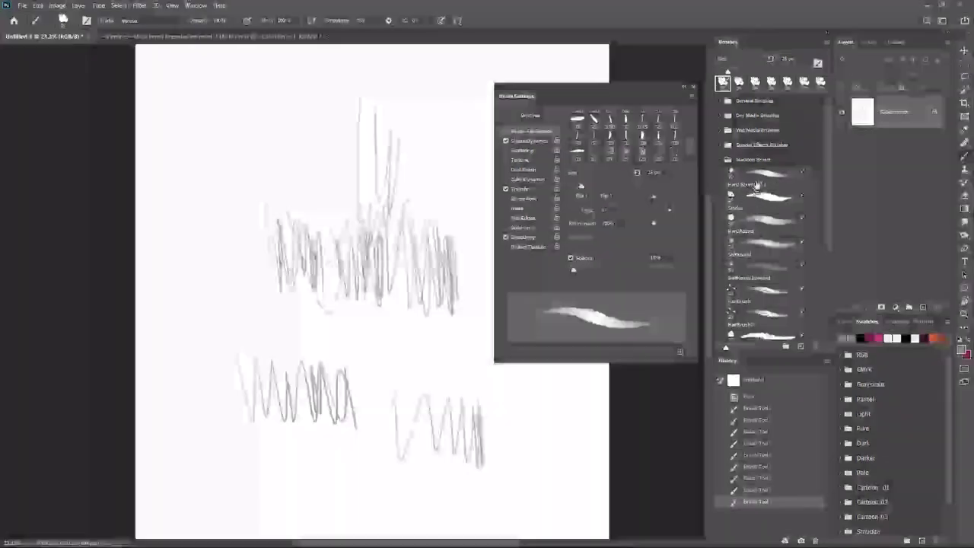
{"action": "right_click", "coordinate": [758, 184]}
{"action": "left_click", "coordinate": [783, 188]}
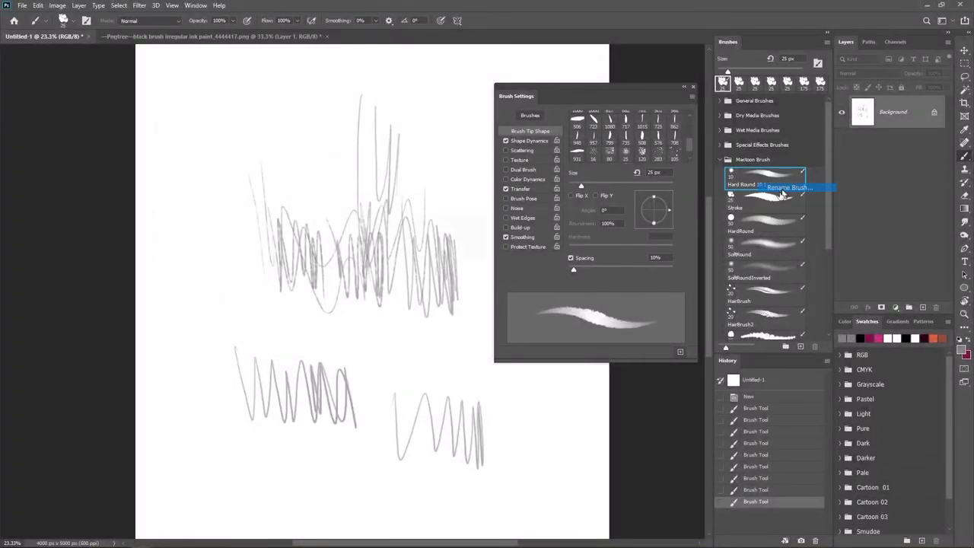
{"action": "type", "text": "Penc"}
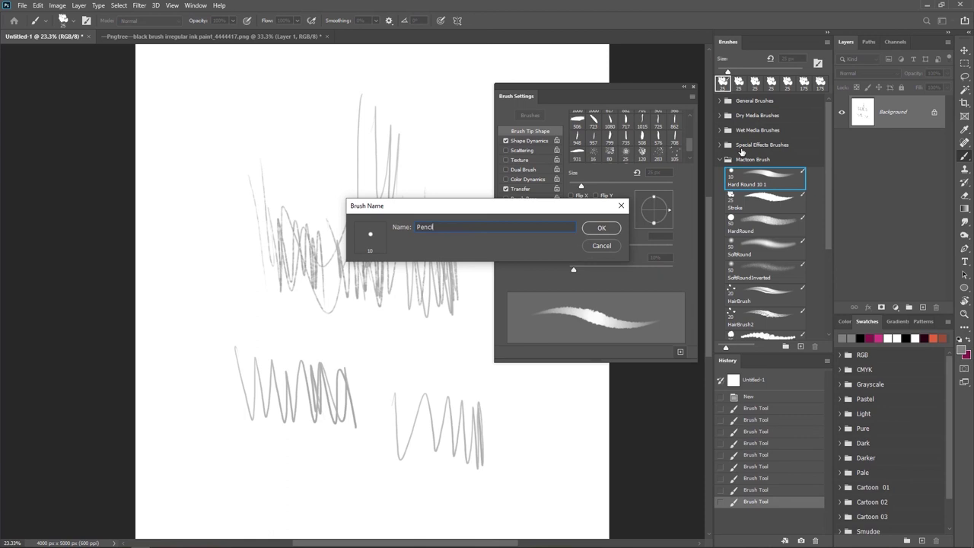
{"action": "type", "text": "il"}
{"action": "key", "text": "Return"}
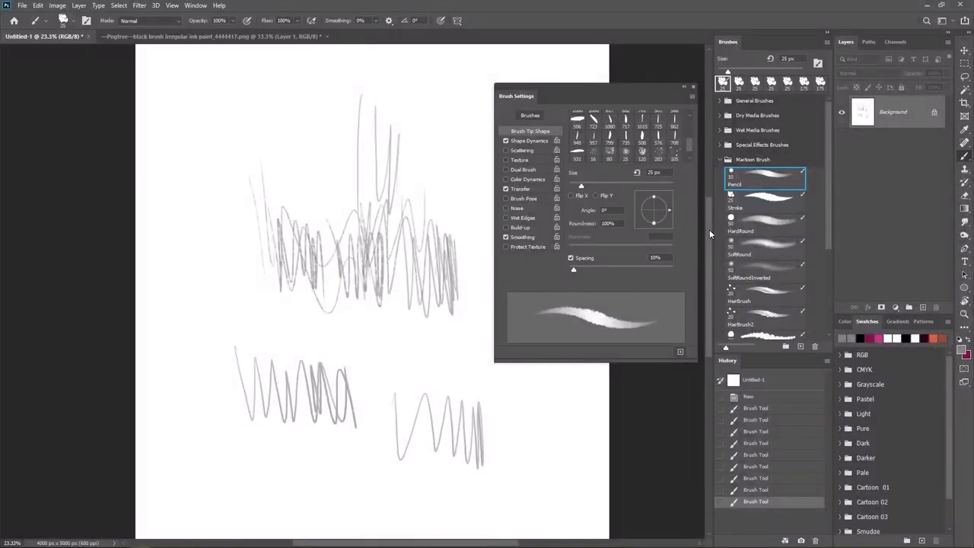
{"action": "mouse_move", "coordinate": [828, 224]}
{"action": "left_mouse_down"}
{"action": "mouse_move", "coordinate": [833, 315]}
{"action": "mouse_move", "coordinate": [831, 229]}
{"action": "left_mouse_up"}
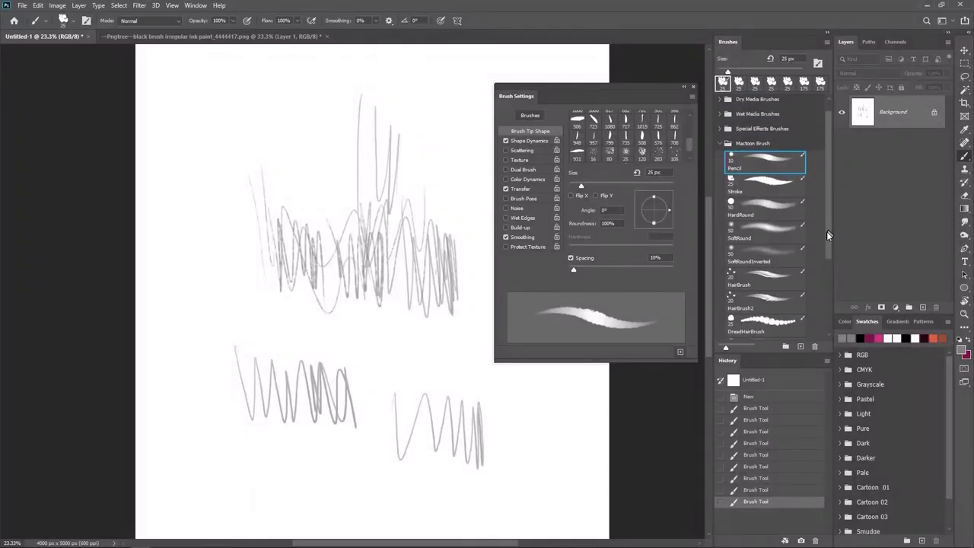
{"action": "left_click", "coordinate": [719, 144]}
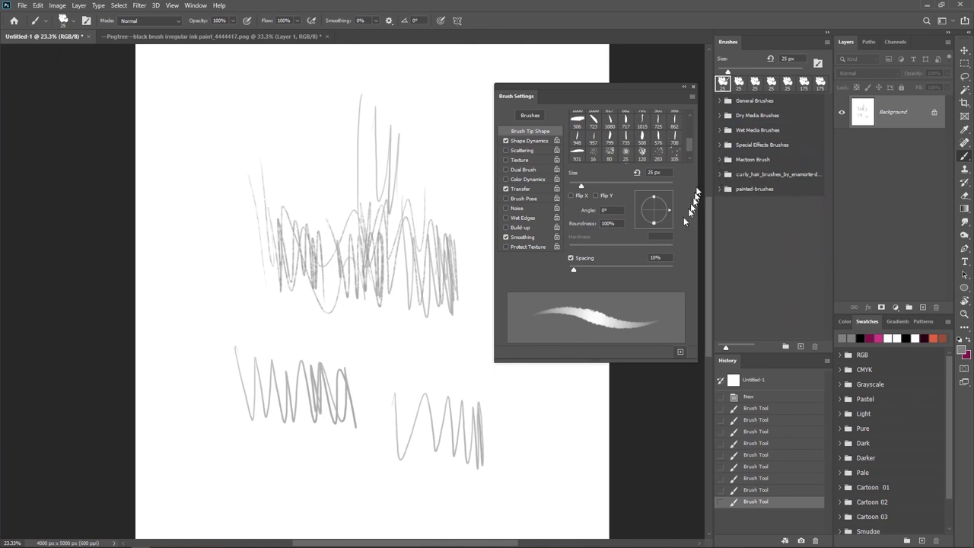